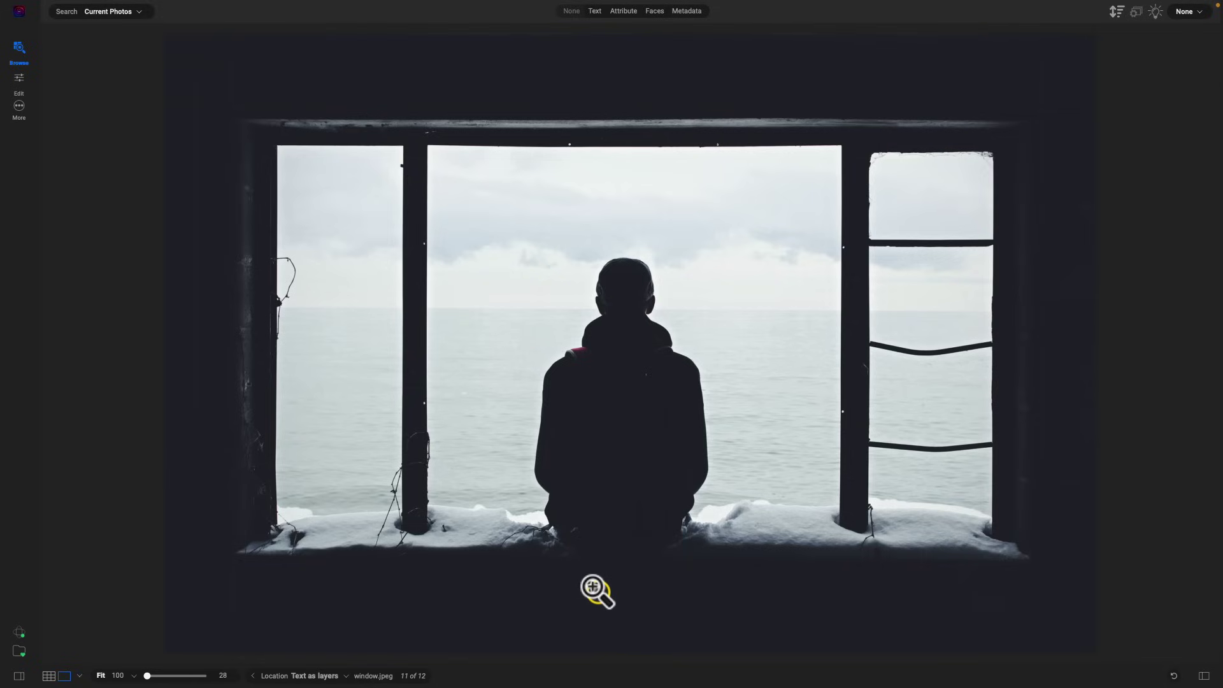
# - Open window.jpeg in Edit and add a text layer of placeholder credits text
pyautogui.click(19, 80)
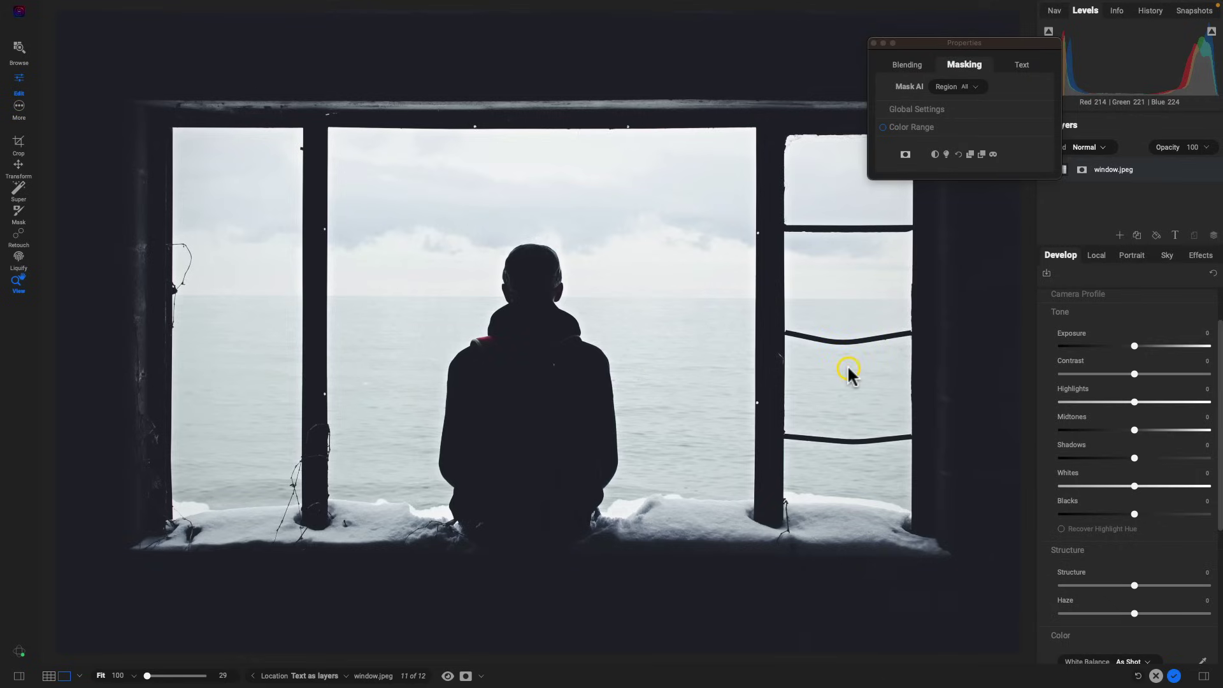
pyautogui.click(873, 43)
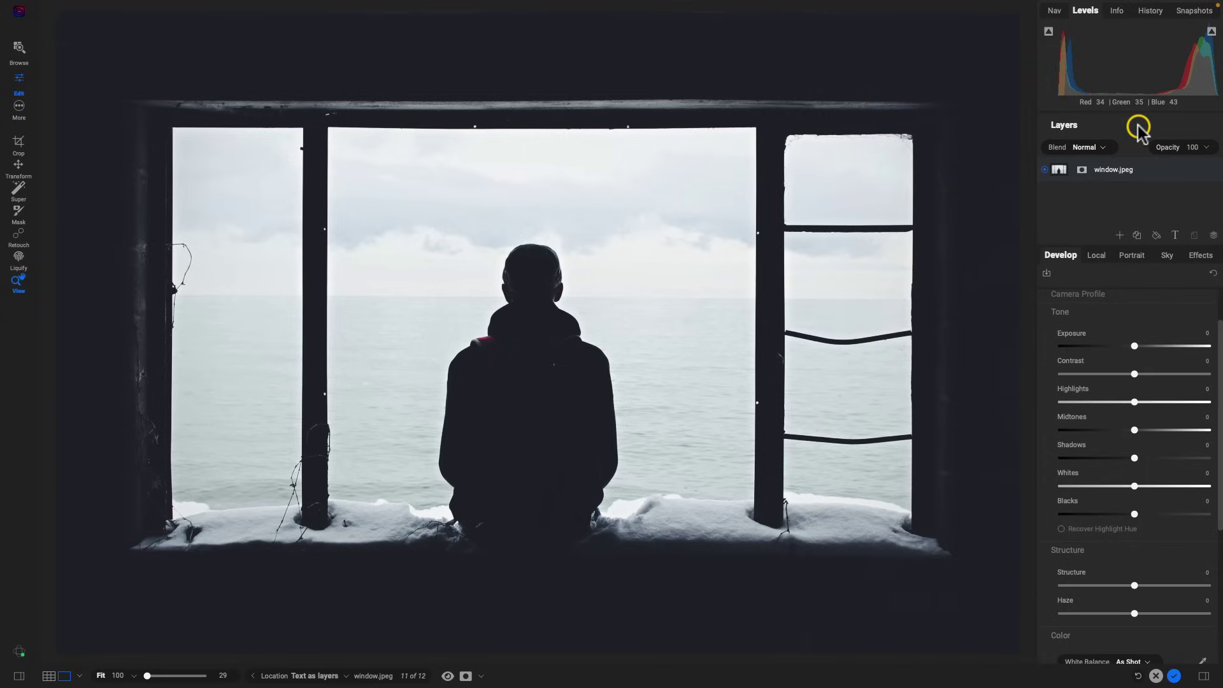
pyautogui.click(1175, 237)
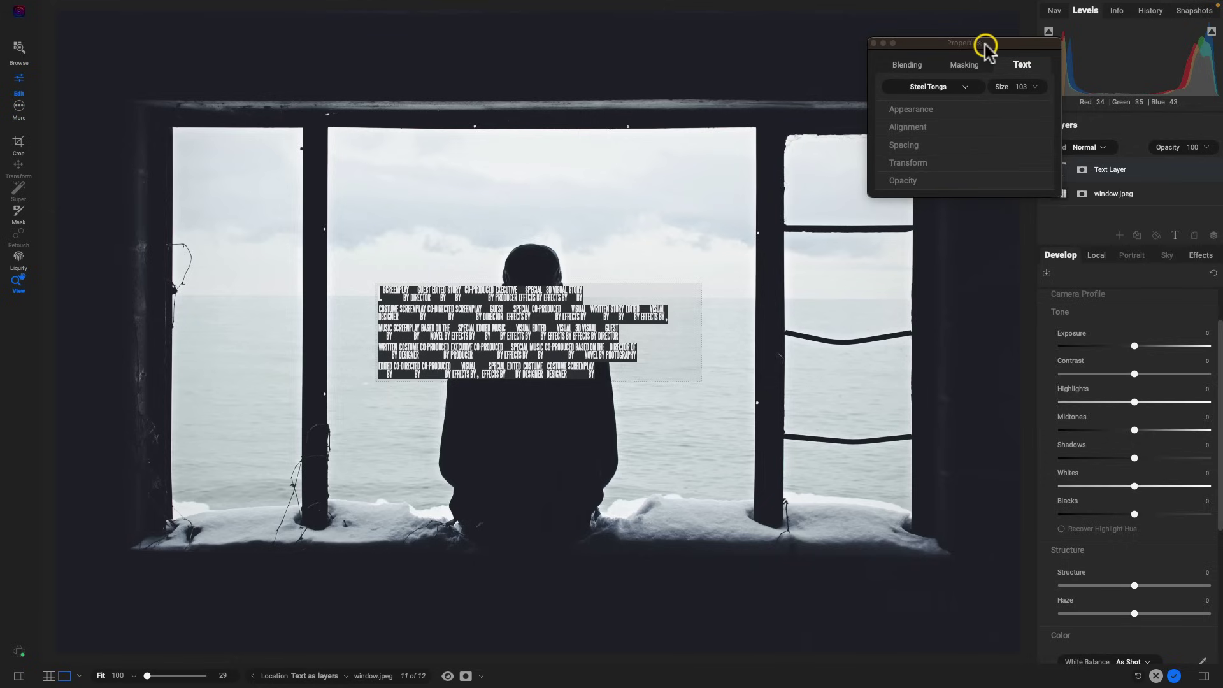
# - Change the text layer's font from Steel Tongs to Bebas Neue
pyautogui.click(968, 87)
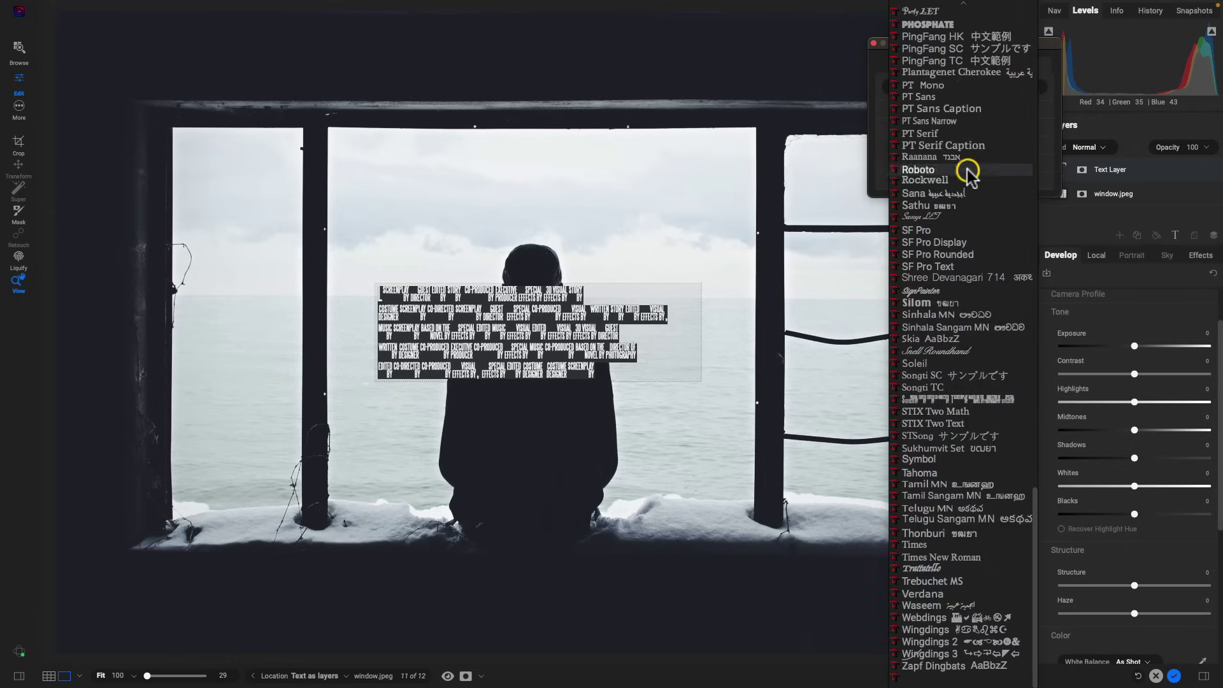
pyautogui.scroll(10, 963, 213)
pyautogui.scroll(15, 963, 213)
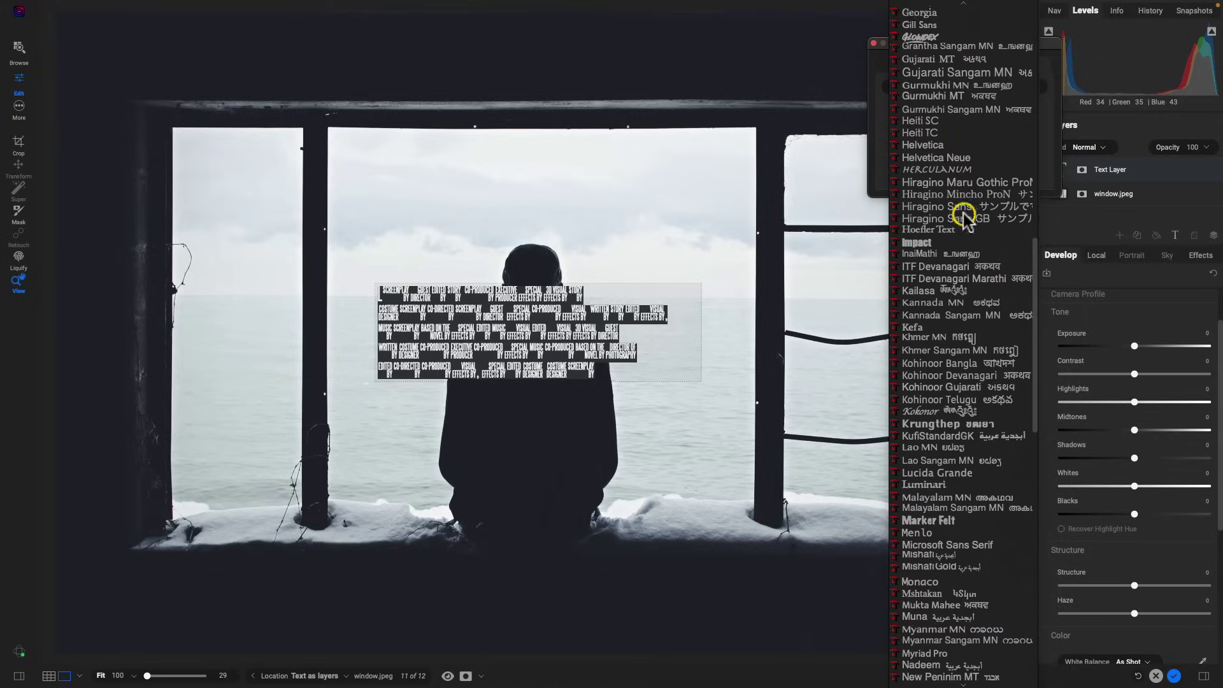
pyautogui.scroll(8, 963, 212)
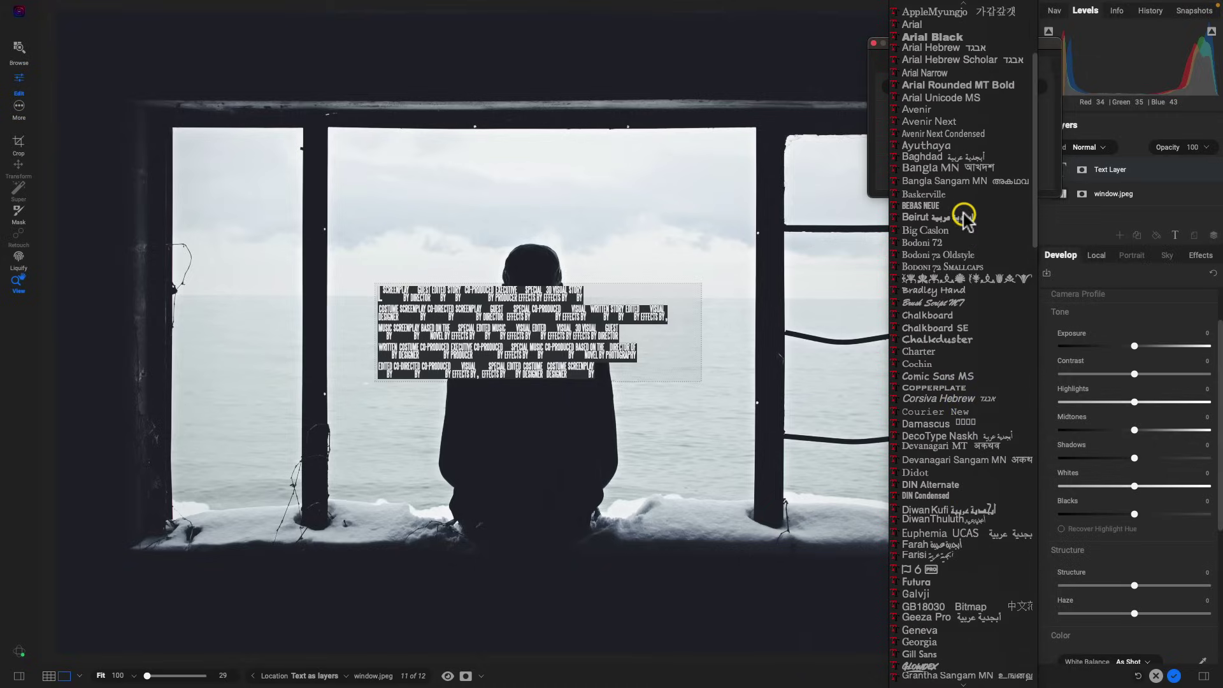
pyautogui.click(929, 205)
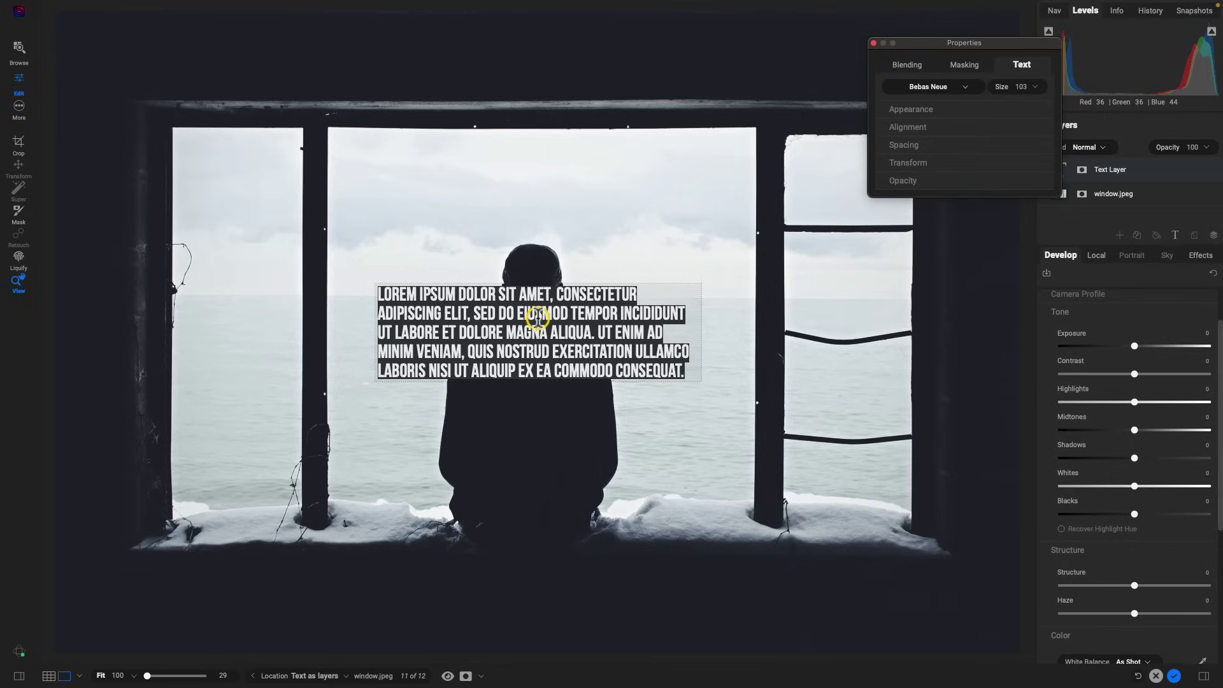
# - Type the title THE WINDOW and enlarge its text box down and right
pyautogui.write('THE WINDOW')
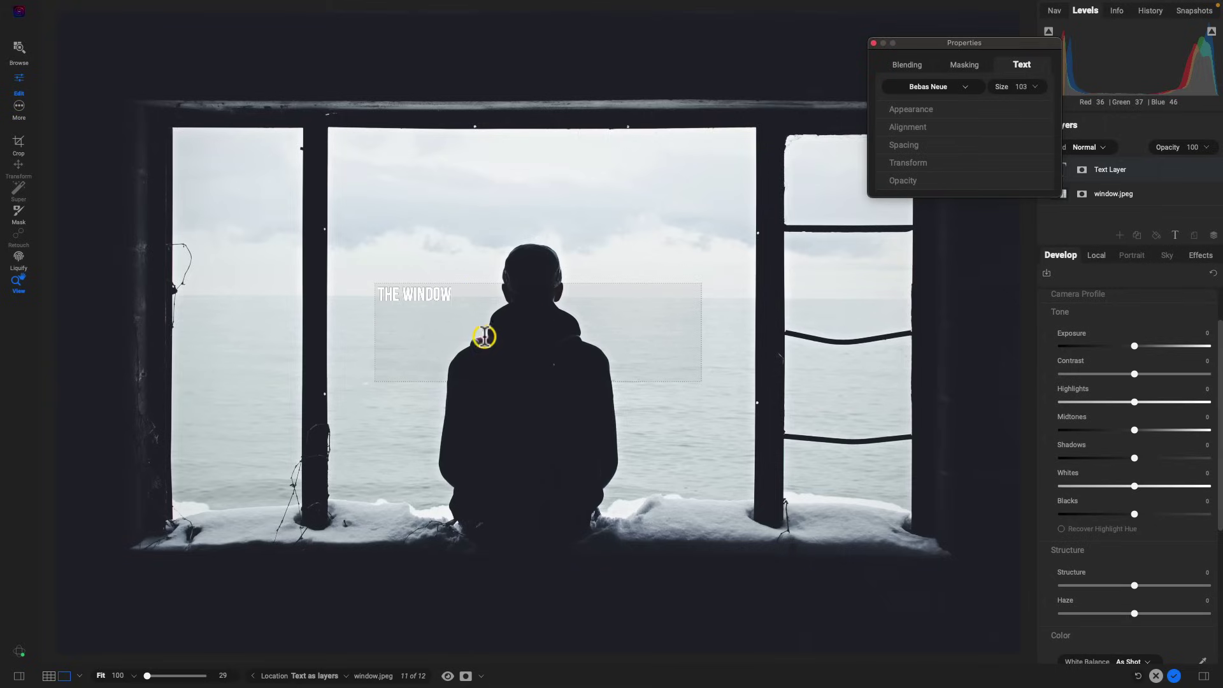
pyautogui.click(498, 239)
pyautogui.doubleClick(496, 337)
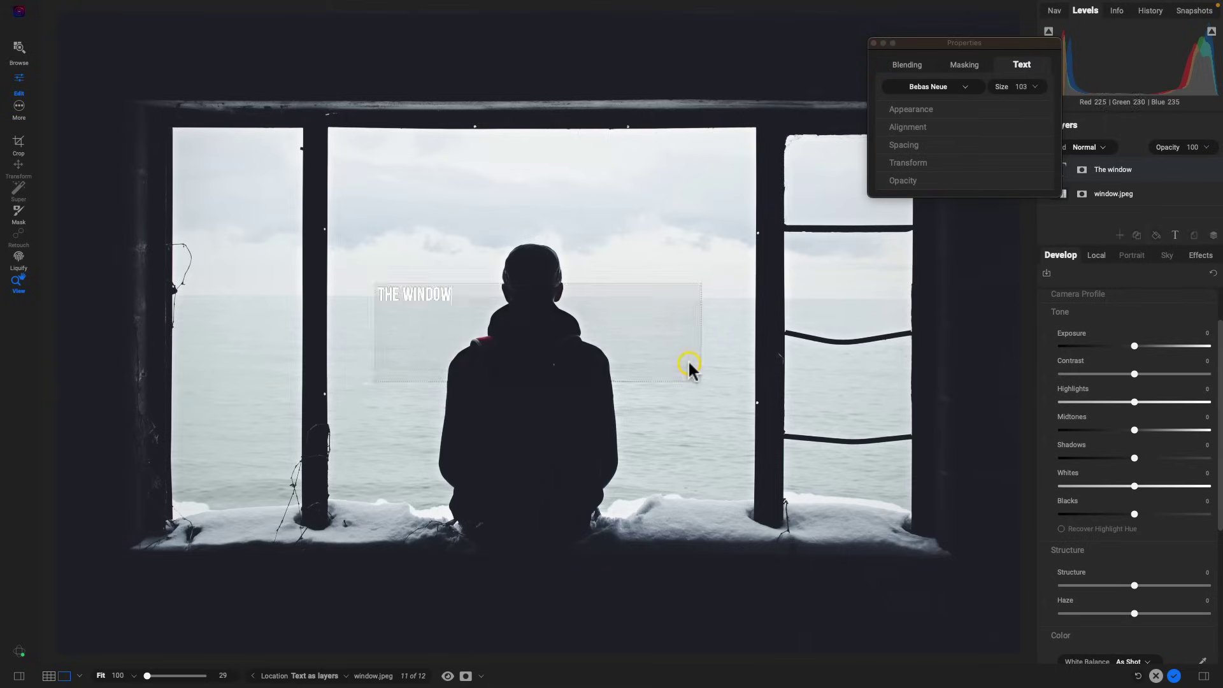
pyautogui.moveTo(702, 381); pyautogui.dragTo(915, 581)
# - Select the whole title and raise its font size to 968
pyautogui.click(1012, 86)
pyautogui.click(426, 307)
pyautogui.doubleClick(446, 293)
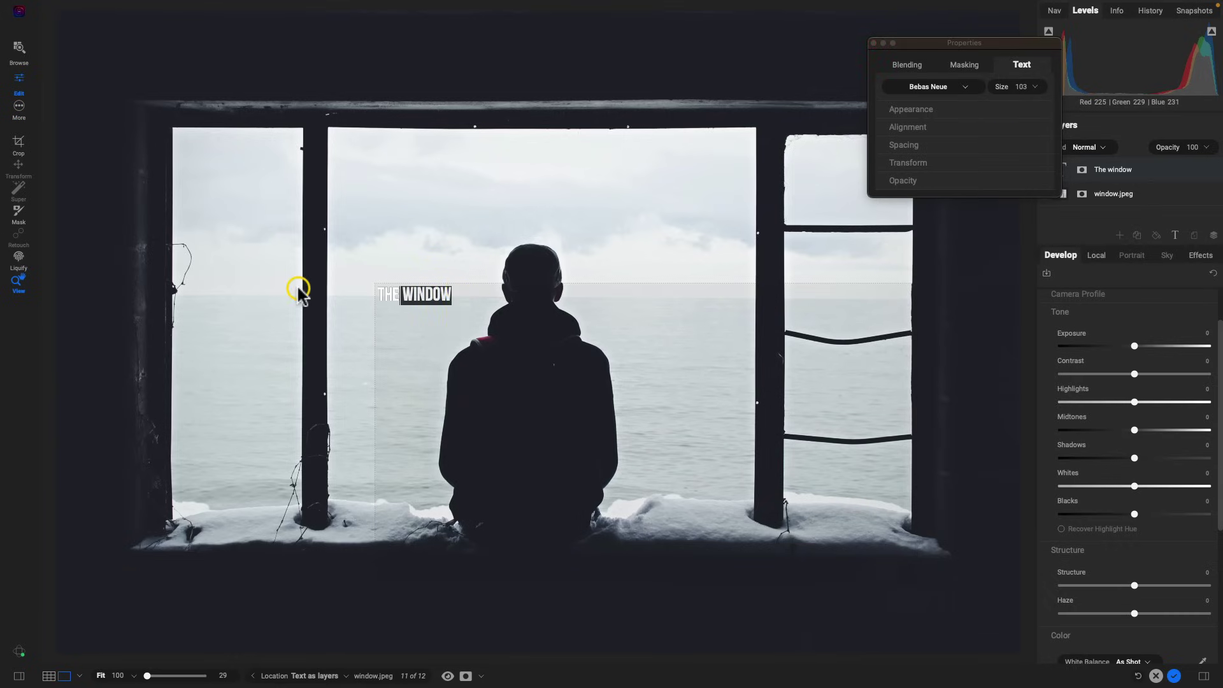
pyautogui.press('super+a')
pyautogui.moveTo(1004, 86); pyautogui.dragTo(1083, 110)
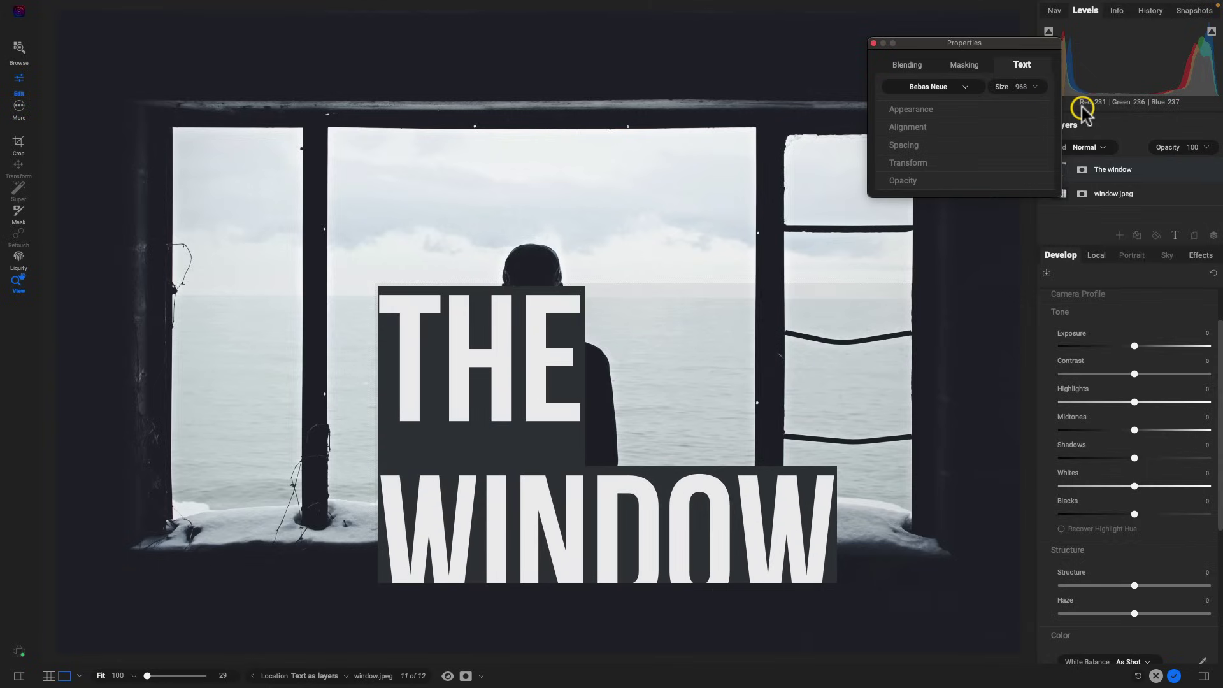
# - Move the THE WINDOW title up-left over the window, stretch its box taller, and deselect
pyautogui.click(695, 239)
pyautogui.moveTo(689, 361); pyautogui.dragTo(498, 206)
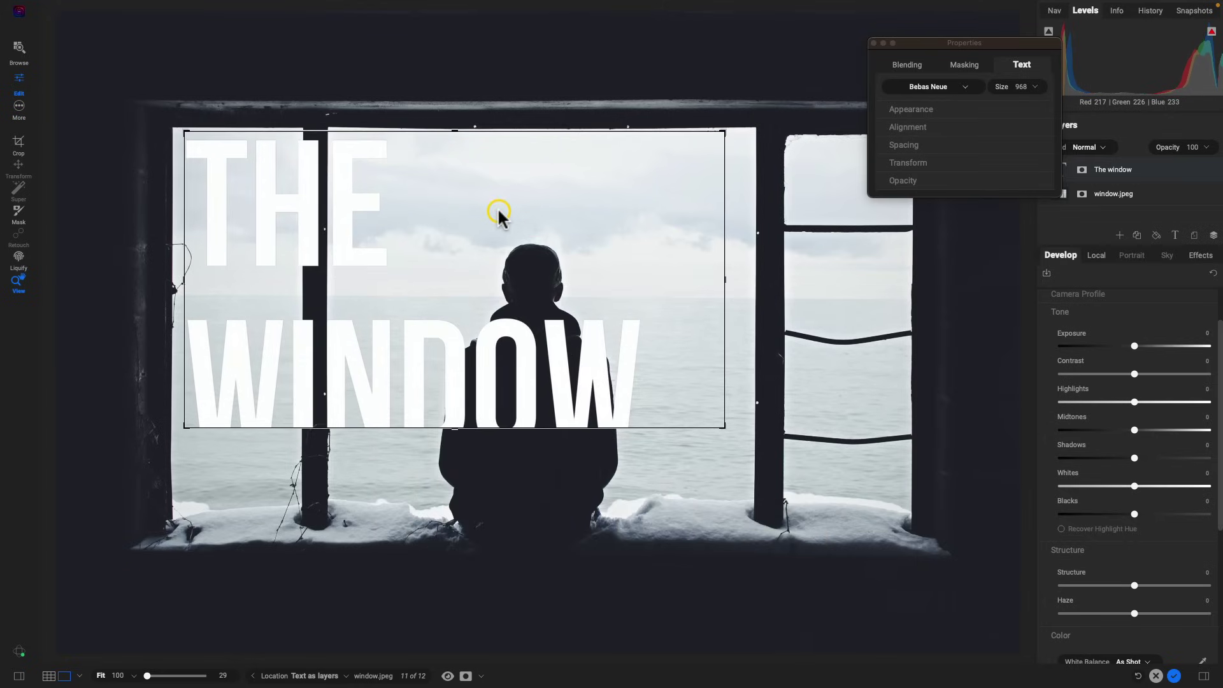
pyautogui.moveTo(455, 427); pyautogui.dragTo(461, 483)
pyautogui.moveTo(481, 373); pyautogui.dragTo(456, 361)
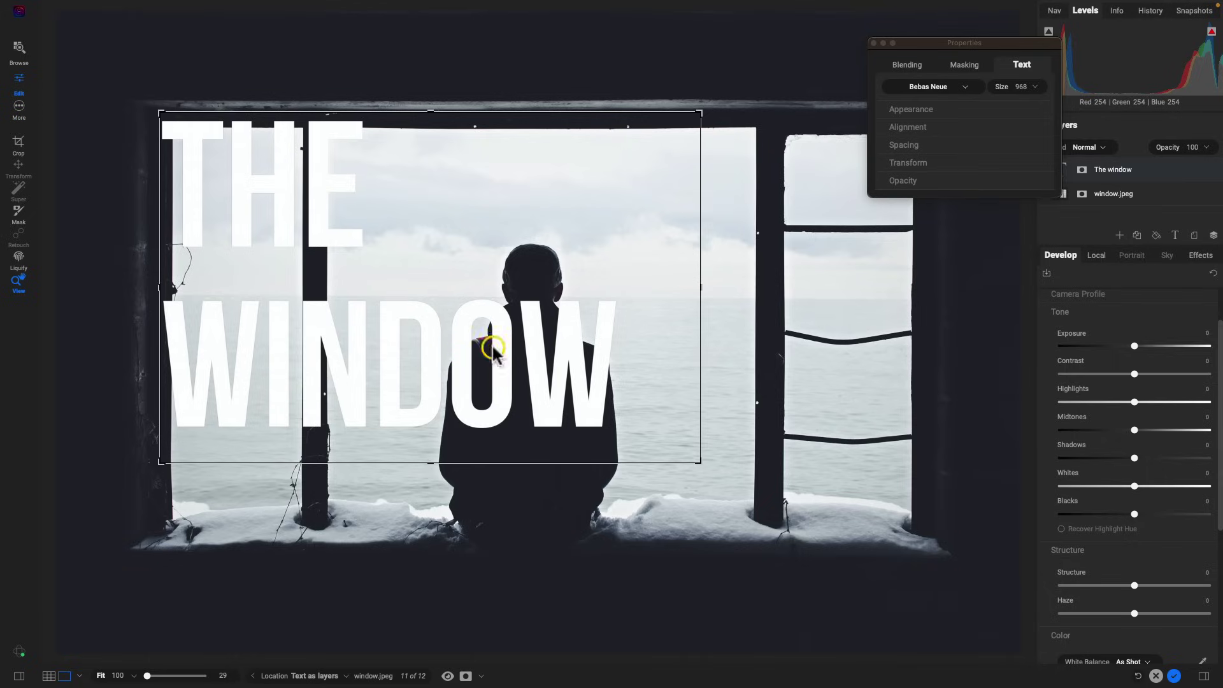
pyautogui.click(852, 414)
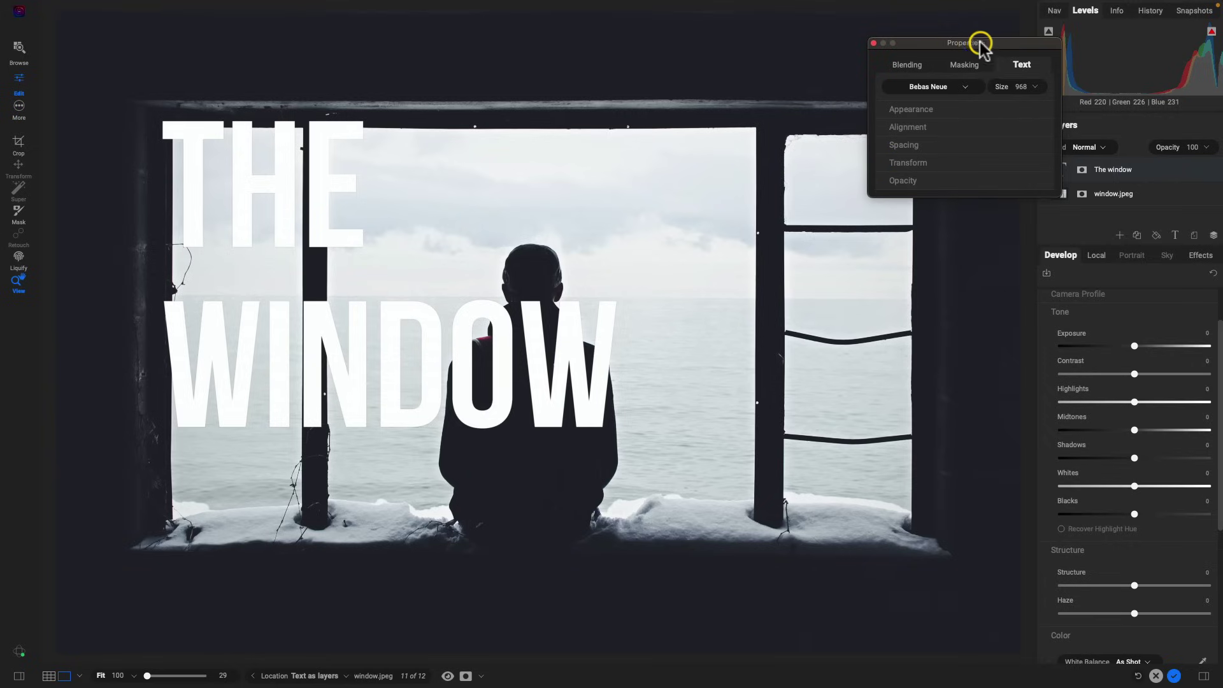
# - Try a sampled pale sky-blue colour on the title, then set it back to white
pyautogui.click(952, 109)
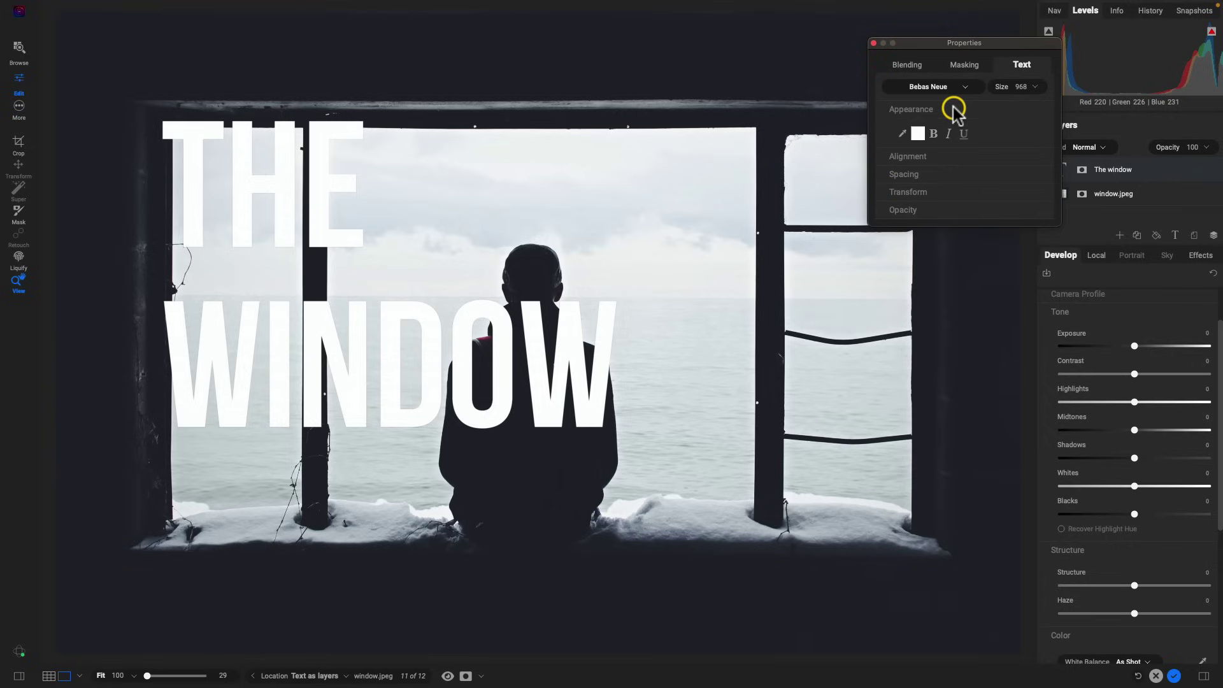
pyautogui.click(919, 134)
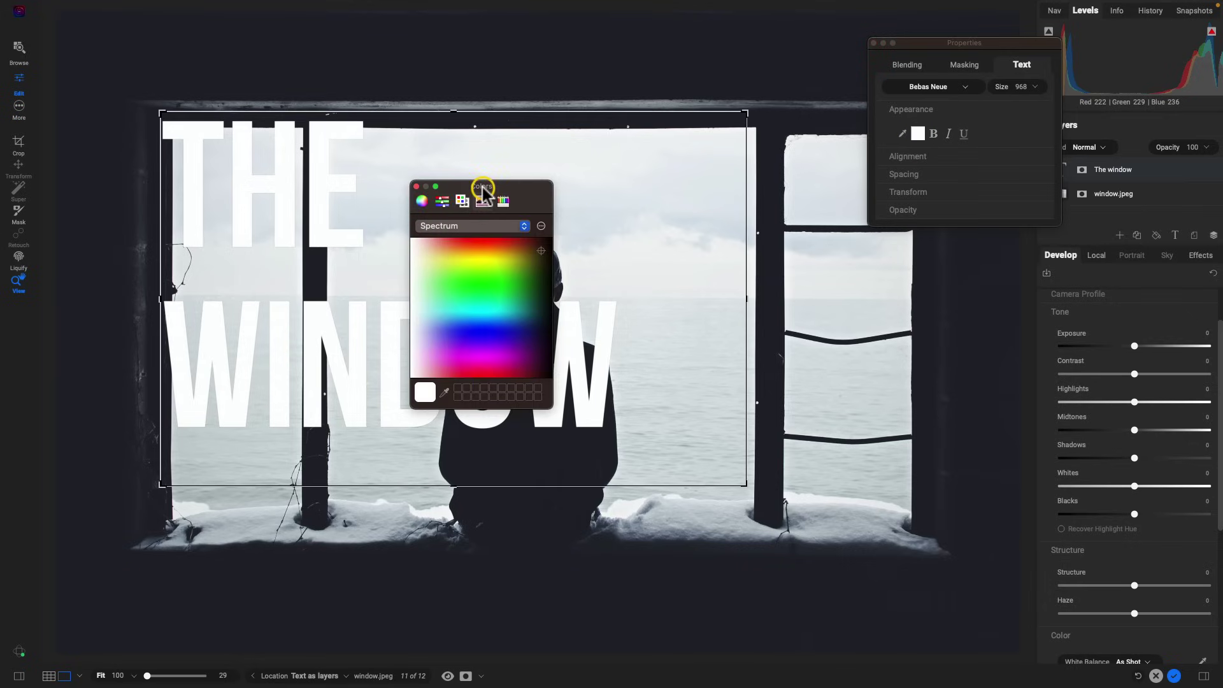
pyautogui.click(416, 185)
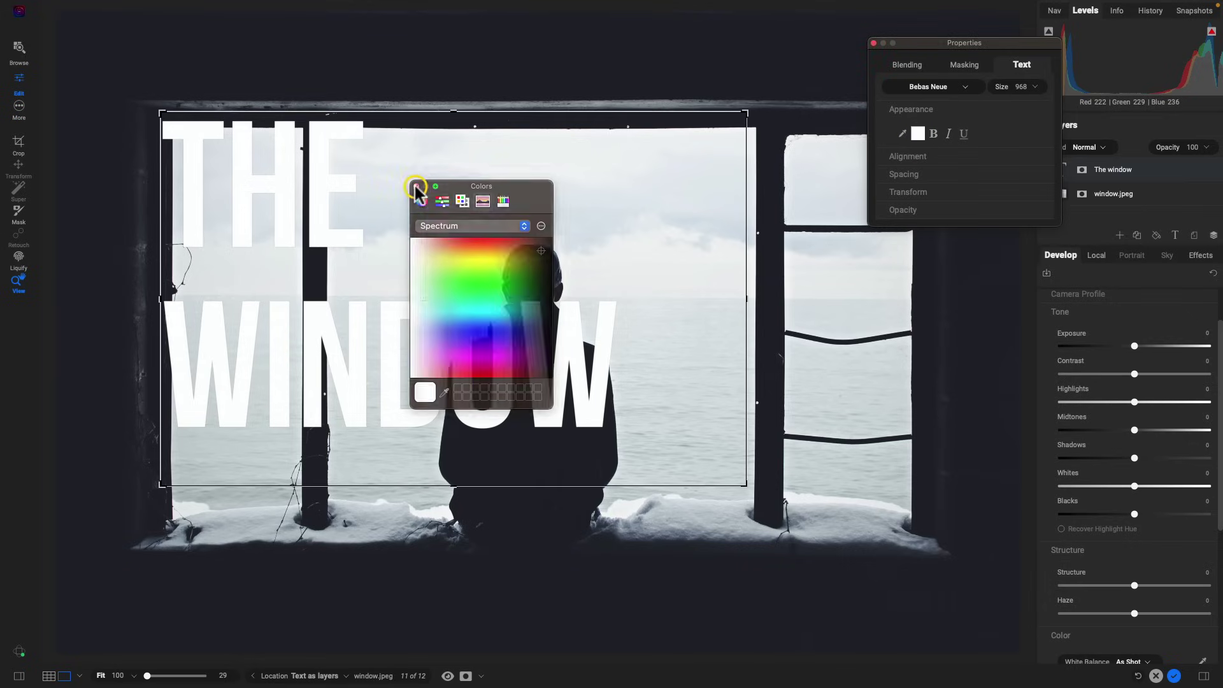
pyautogui.click(902, 132)
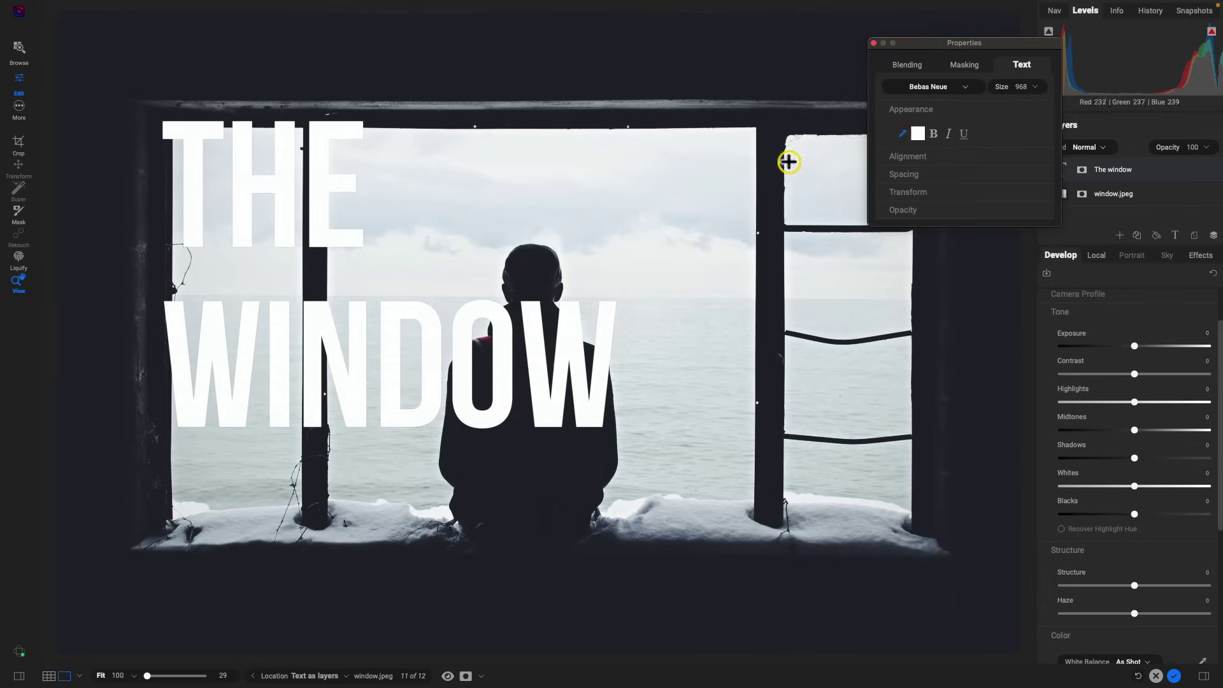
pyautogui.click(593, 230)
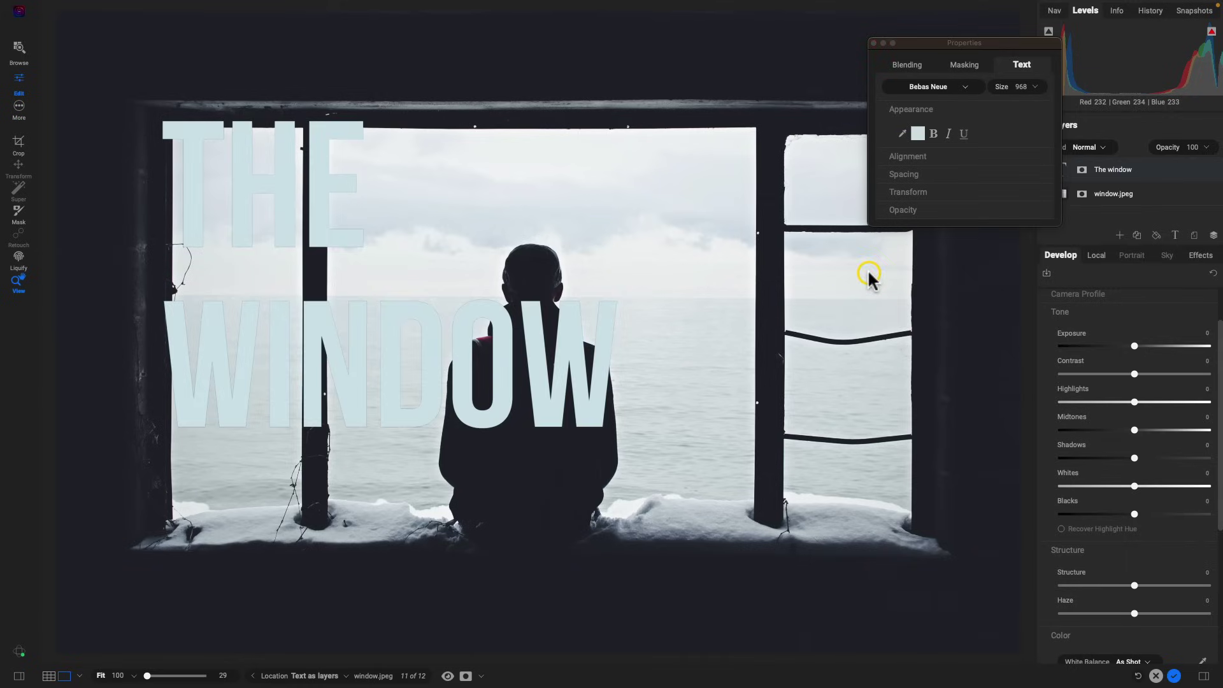
pyautogui.click(917, 133)
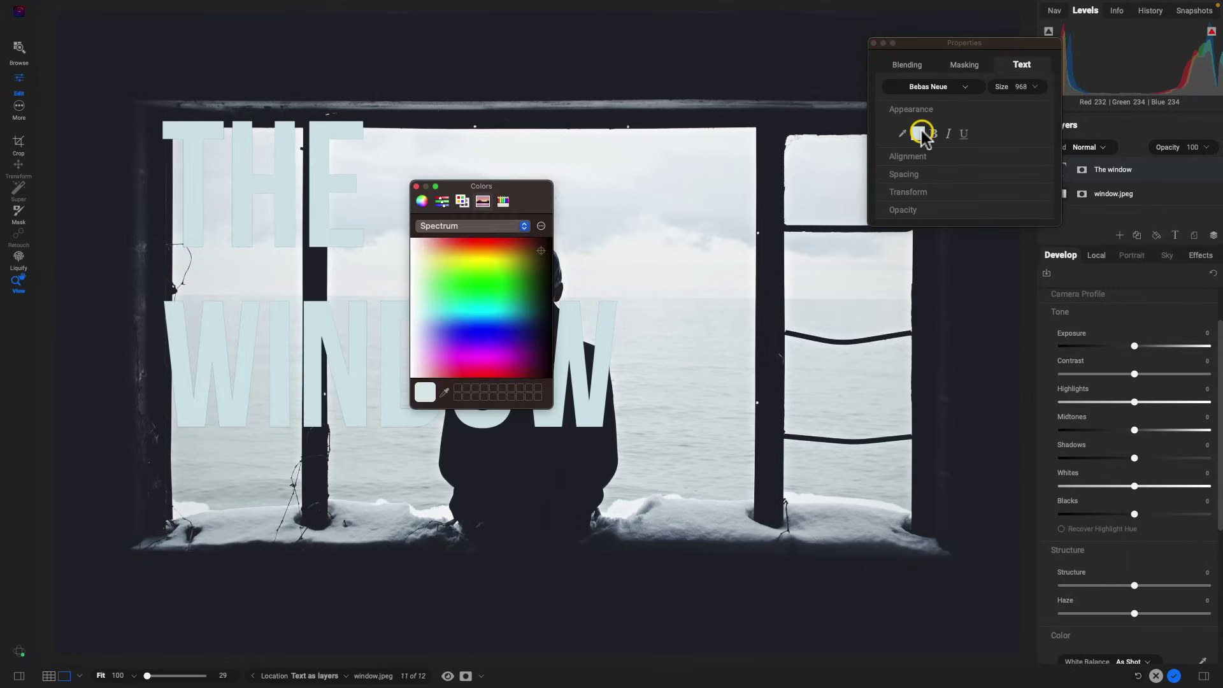
pyautogui.click(408, 241)
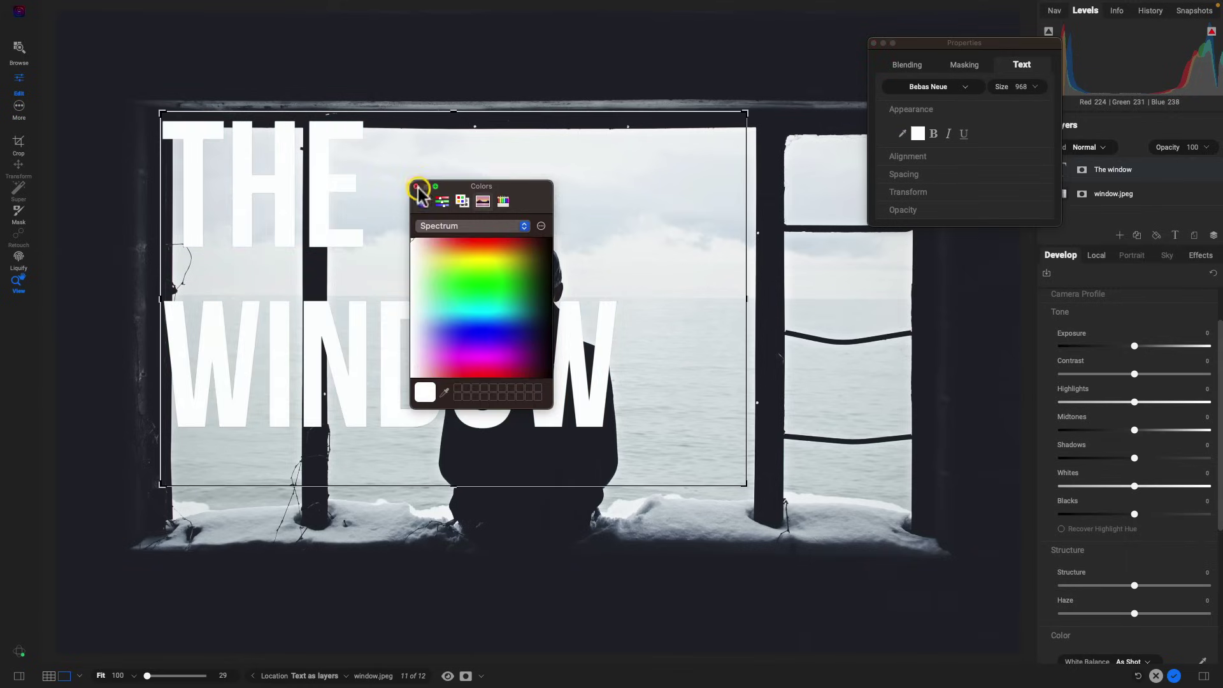
pyautogui.click(416, 186)
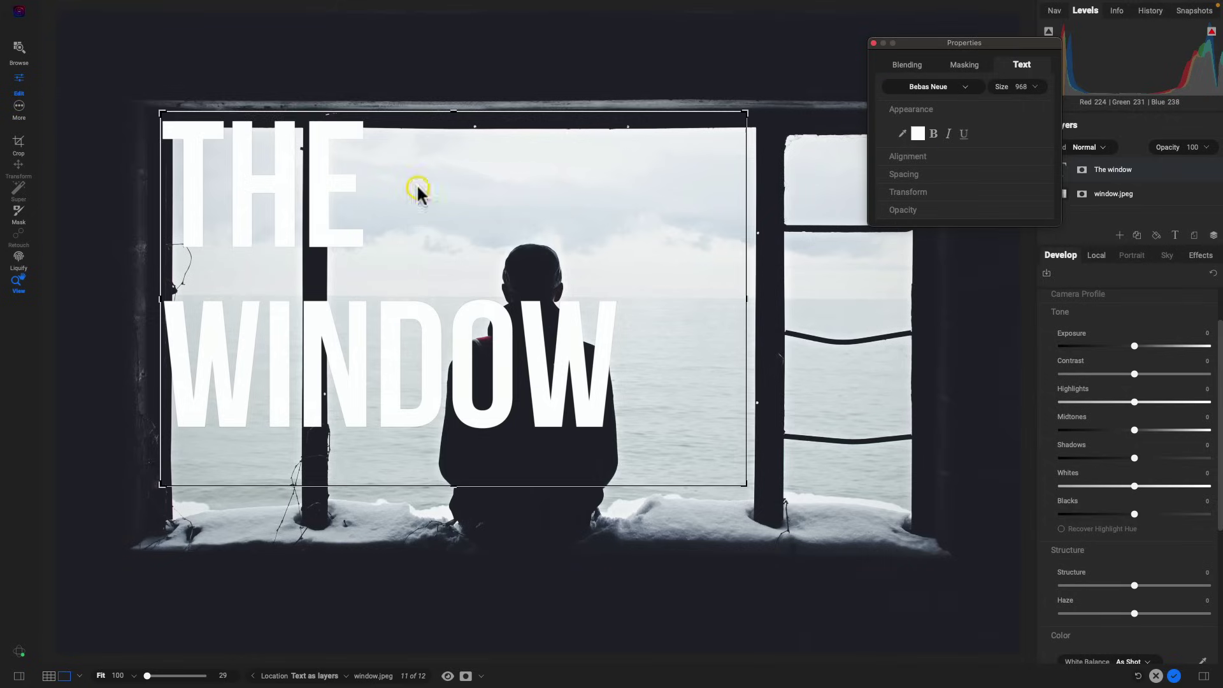
pyautogui.click(937, 109)
# - Try centre and right alignment, then left-align the title
pyautogui.click(936, 126)
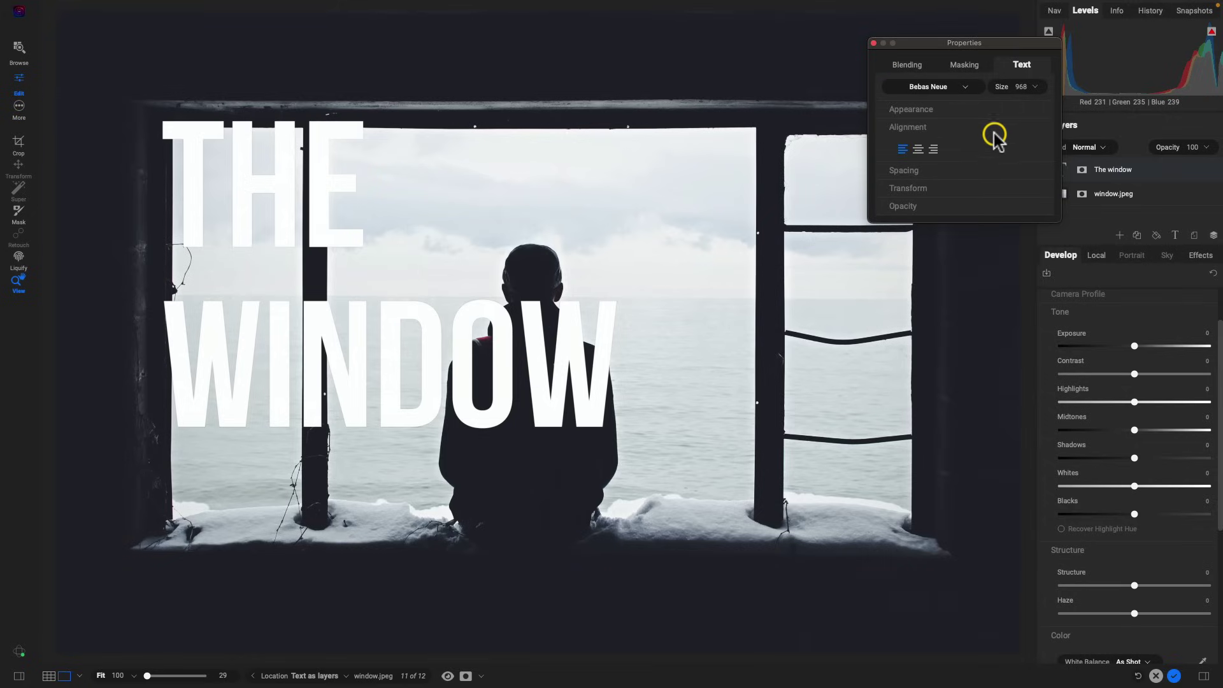
pyautogui.click(919, 149)
pyautogui.click(936, 149)
pyautogui.click(903, 152)
# - Adjust line spacing, trial letter spacing at 72 then return it to 0, and expand Transform
pyautogui.click(959, 170)
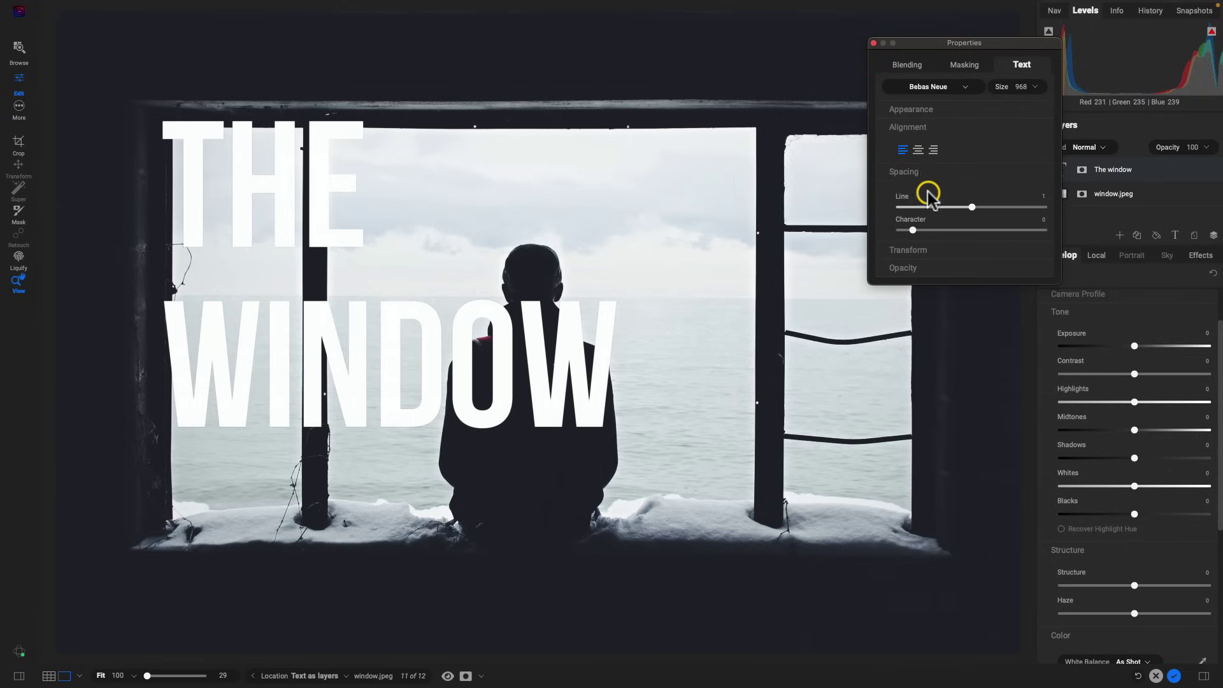
pyautogui.moveTo(979, 208); pyautogui.dragTo(971, 211)
pyautogui.moveTo(912, 231); pyautogui.dragTo(937, 233)
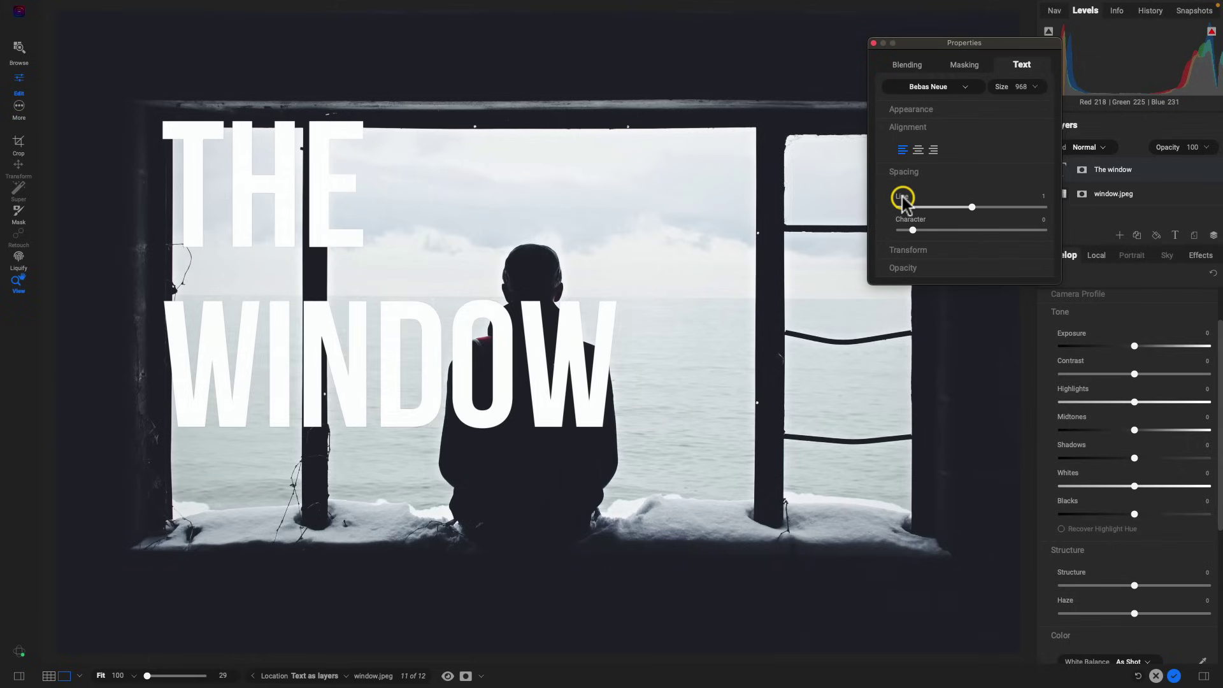
pyautogui.click(980, 169)
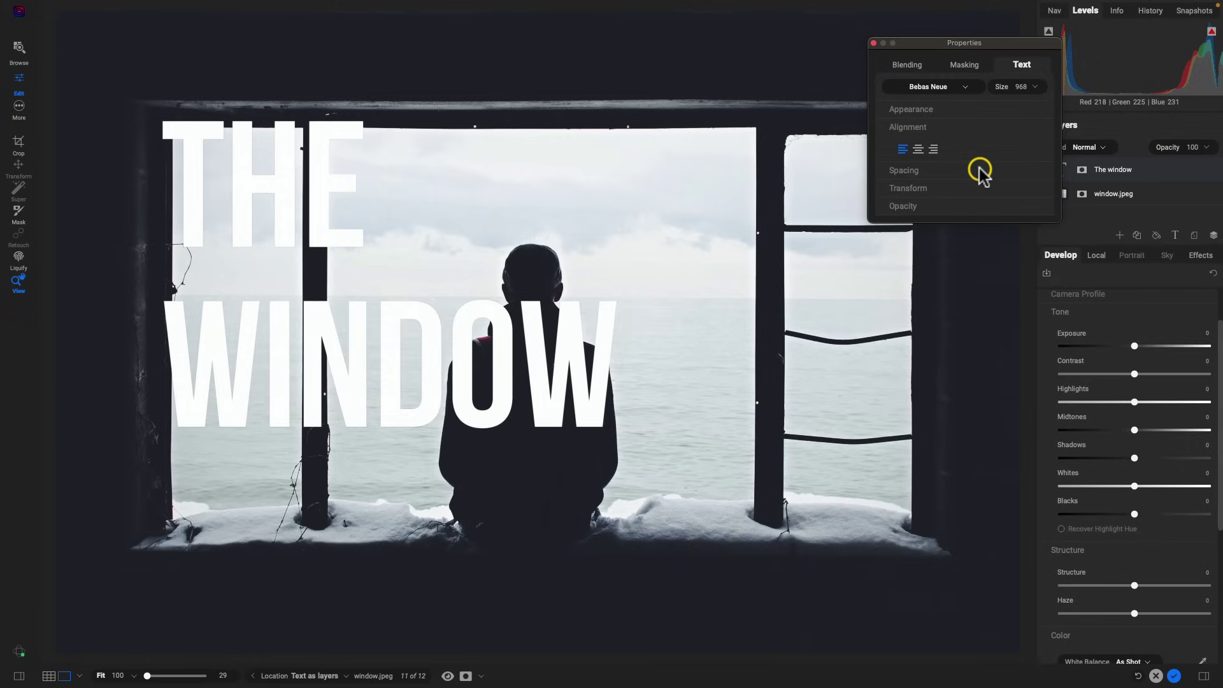
pyautogui.click(949, 188)
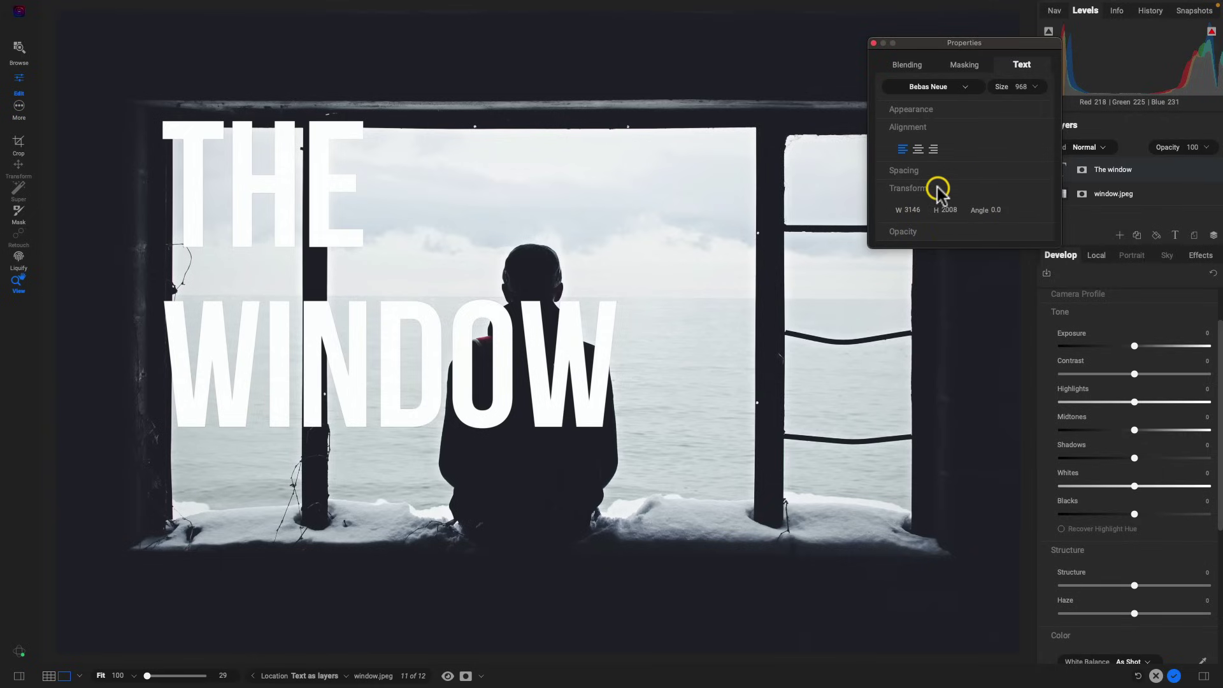
# - Trial semi-transparent text and a translucent orange Color Fill, then turn Color Fill off
pyautogui.click(963, 188)
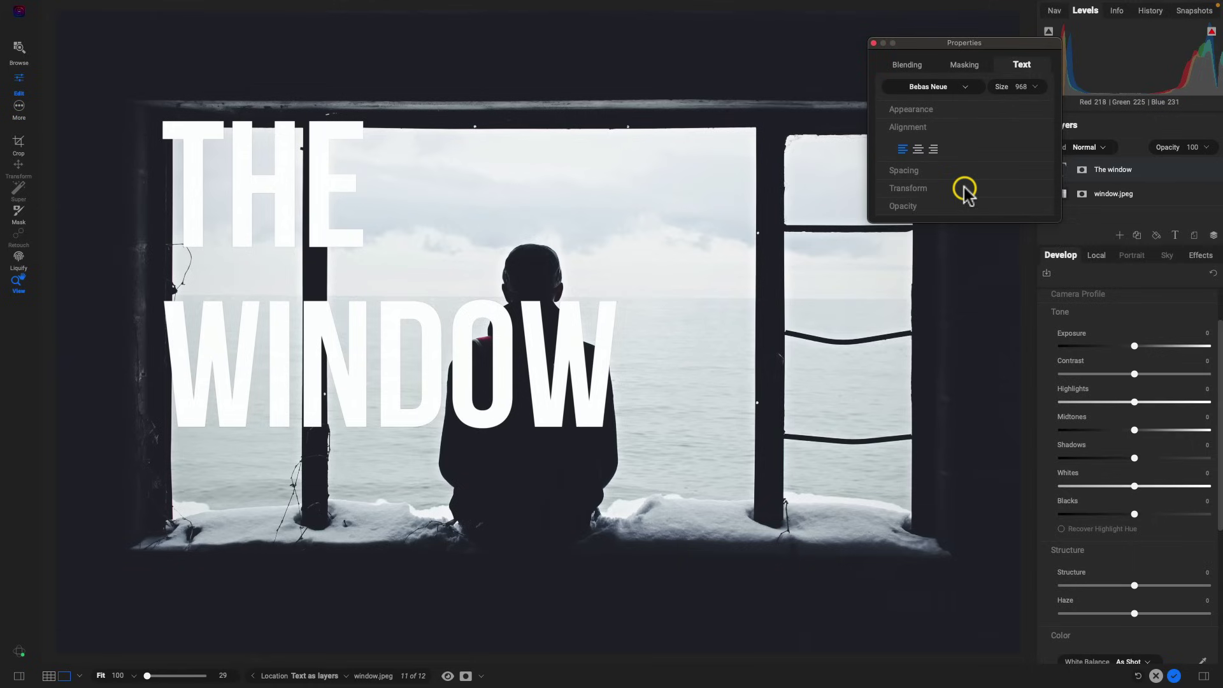
pyautogui.click(940, 208)
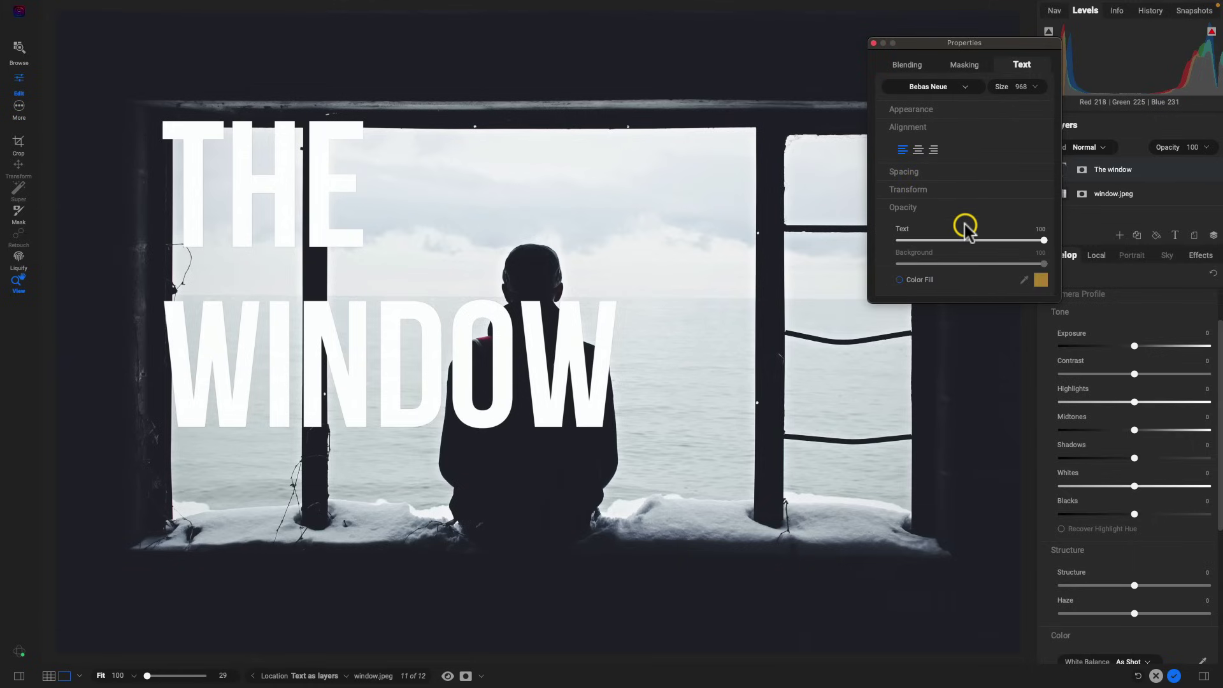
pyautogui.moveTo(1040, 239)
pyautogui.mouseDown()
pyautogui.moveTo(959, 242)
pyautogui.moveTo(1045, 240)
pyautogui.mouseUp()
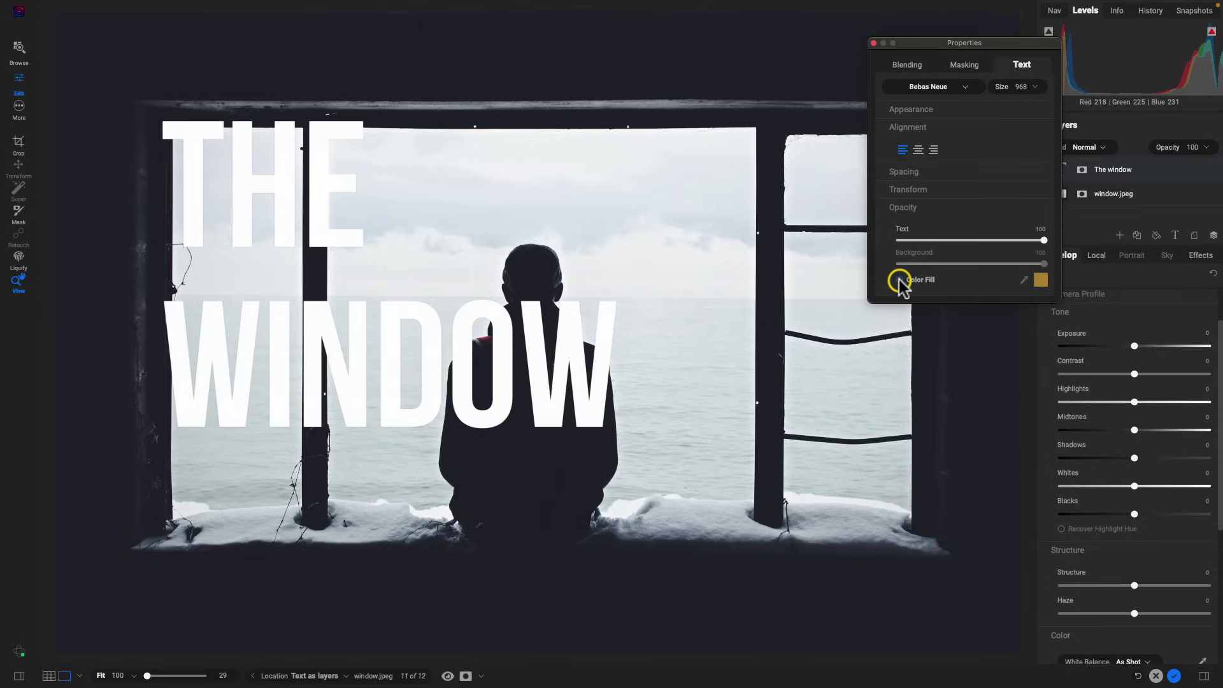
pyautogui.click(900, 280)
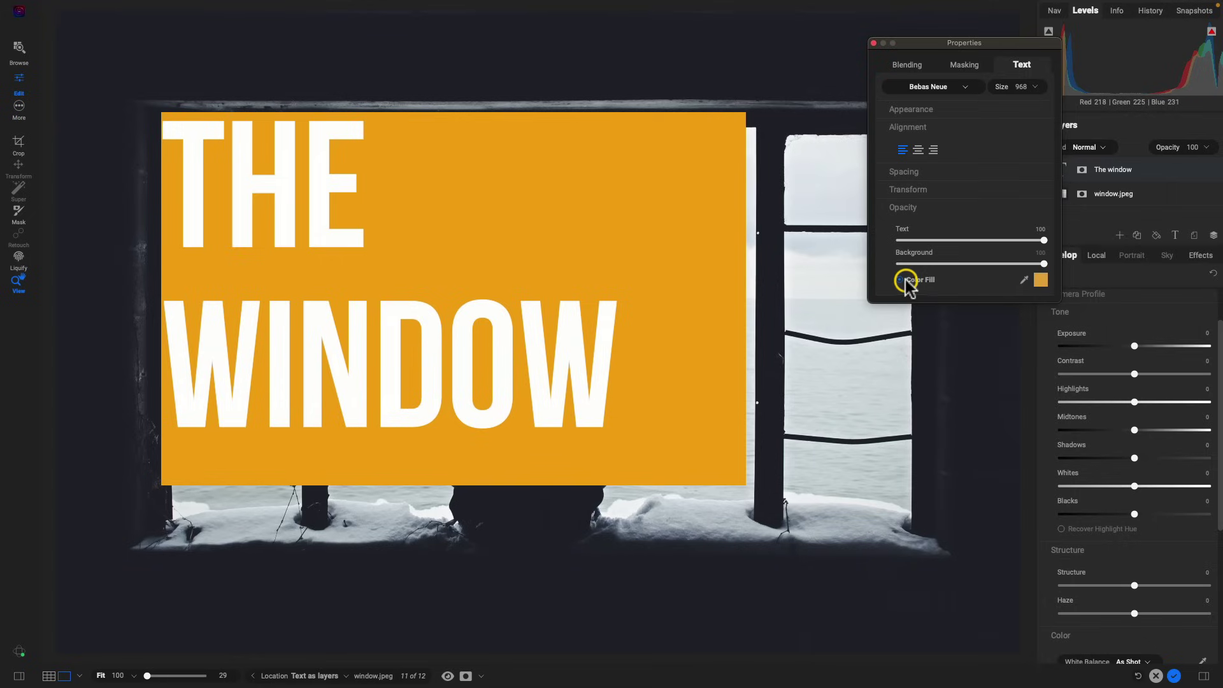
pyautogui.moveTo(1045, 267); pyautogui.dragTo(931, 271)
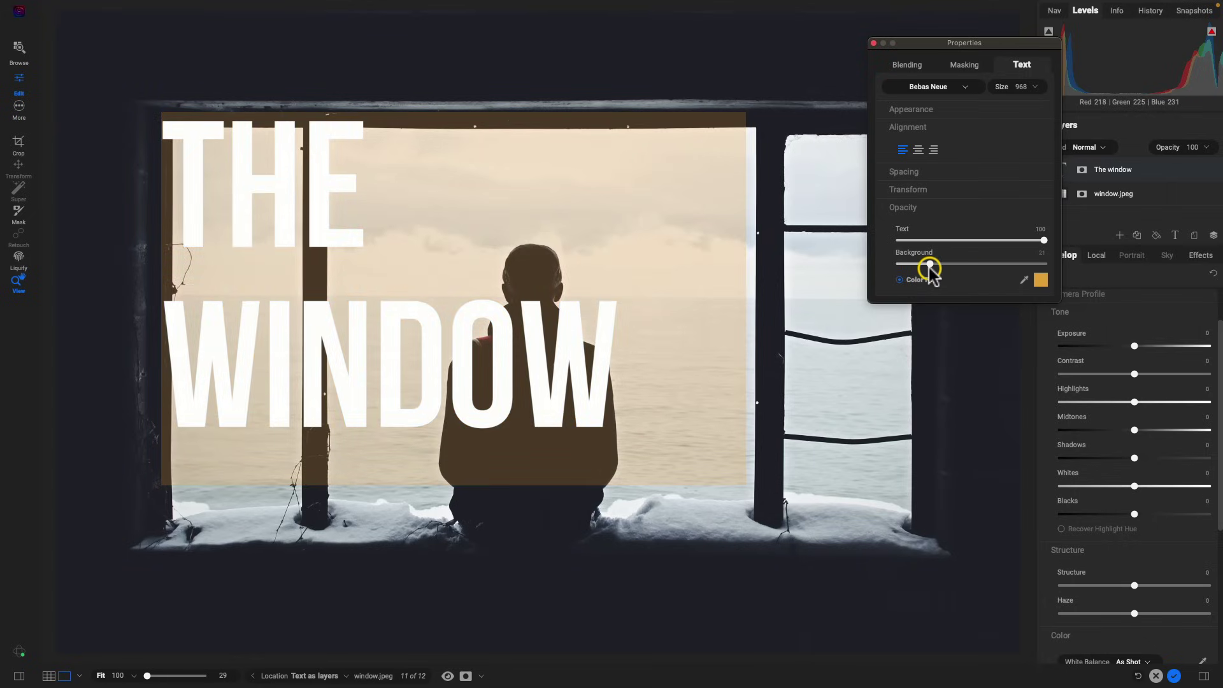
pyautogui.click(899, 280)
pyautogui.click(718, 288)
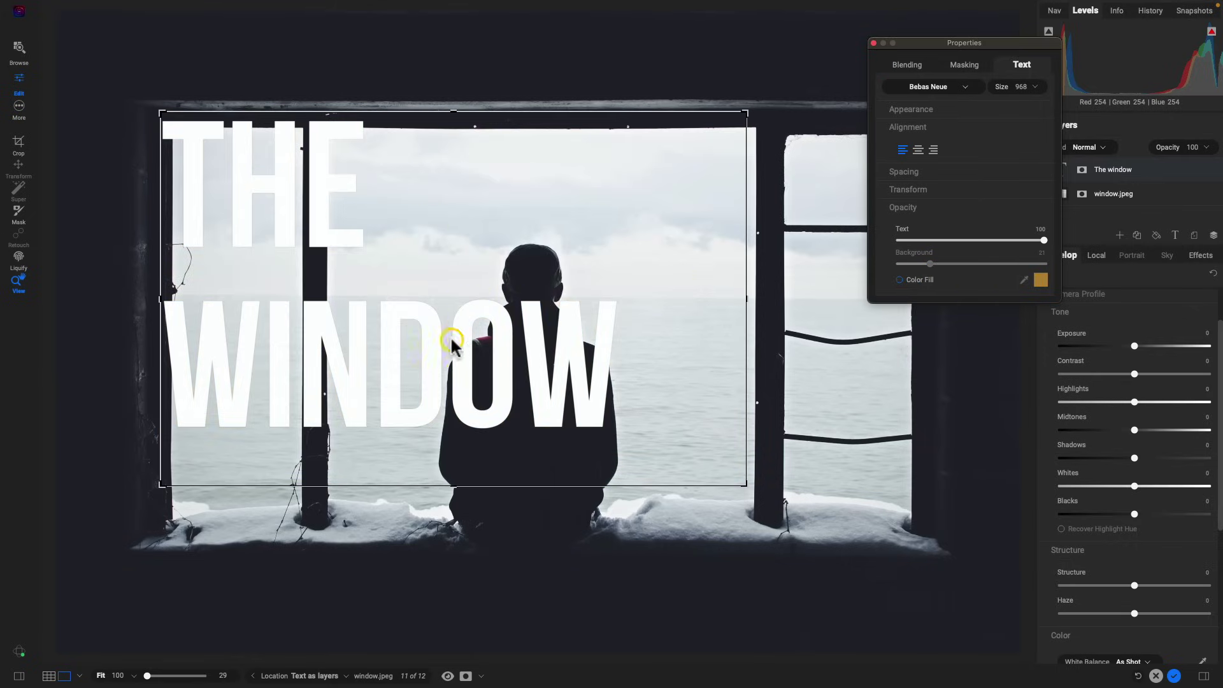
pyautogui.click(976, 207)
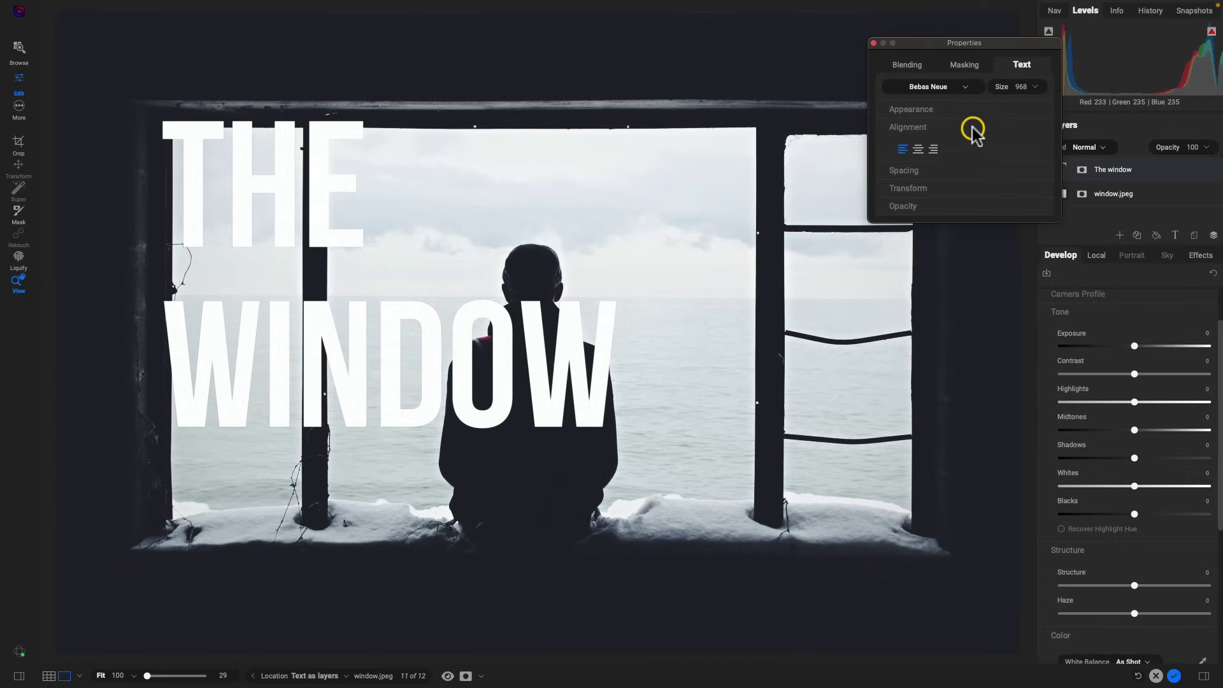
# - Switch the title layer's blend mode to Overlay, then back to Normal
pyautogui.click(913, 63)
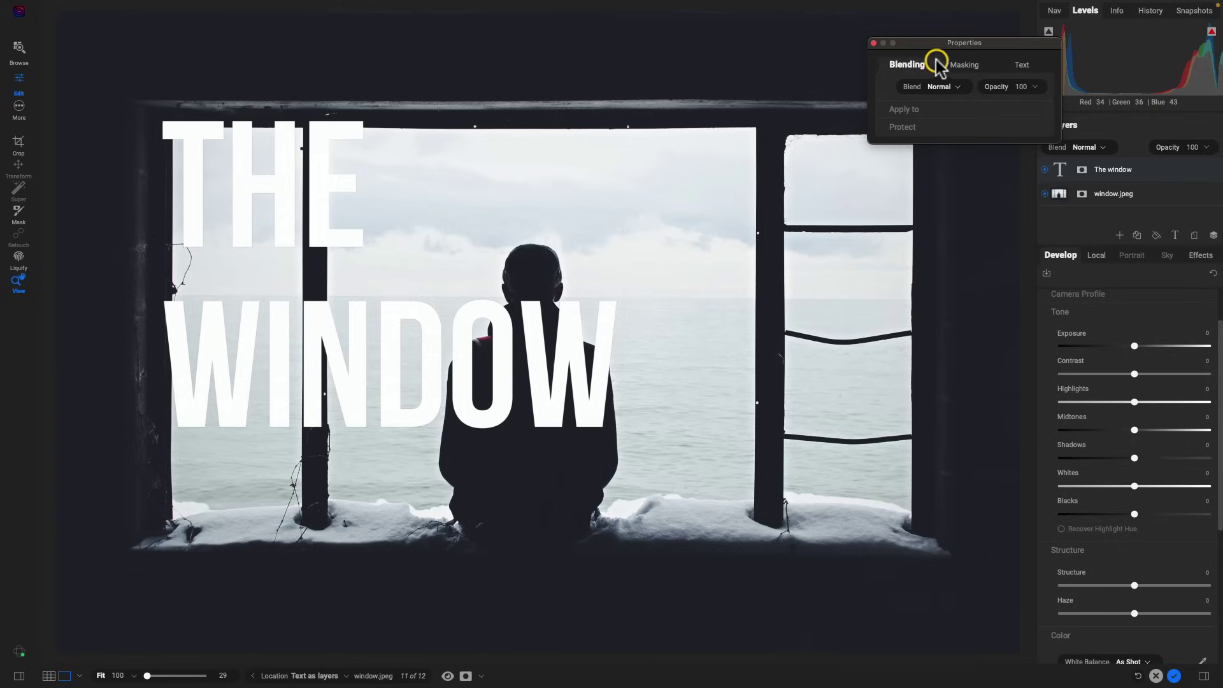
pyautogui.click(957, 87)
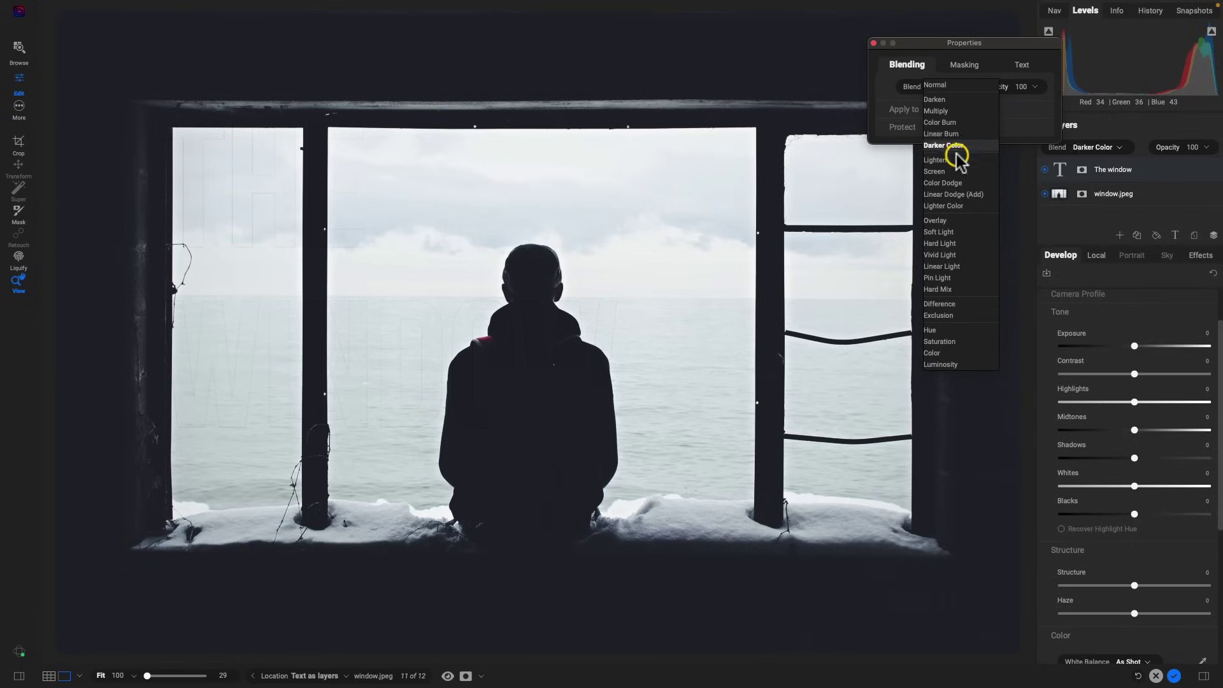
pyautogui.click(966, 223)
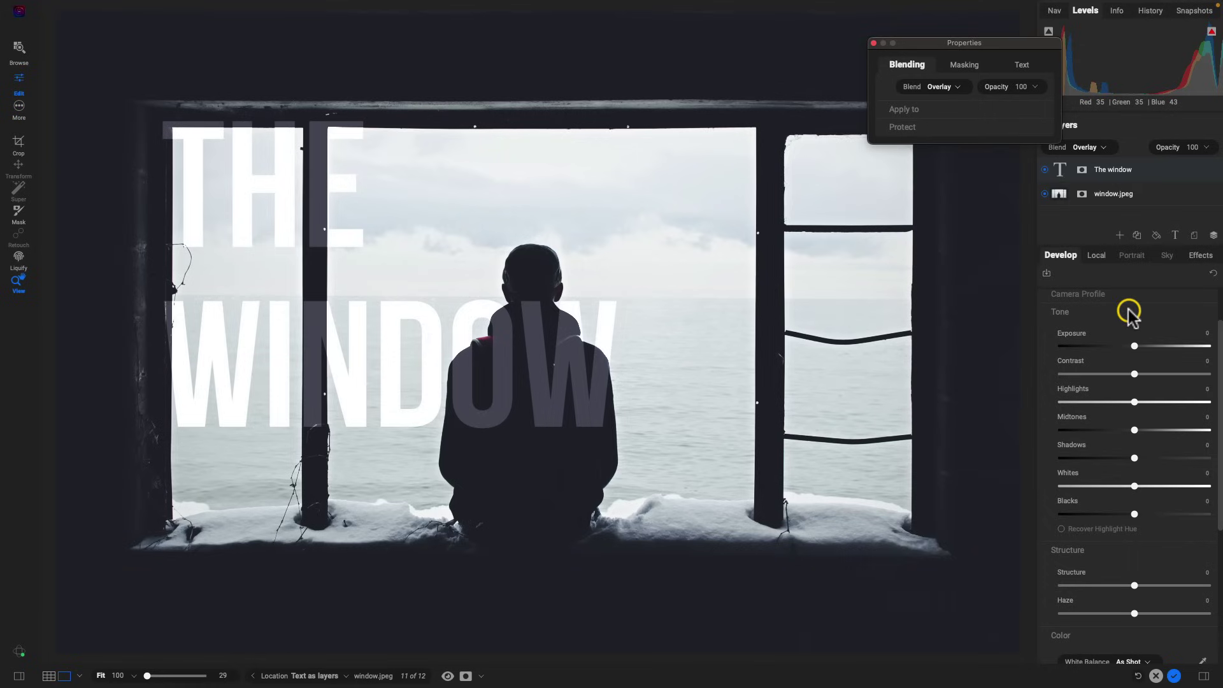
pyautogui.click(955, 87)
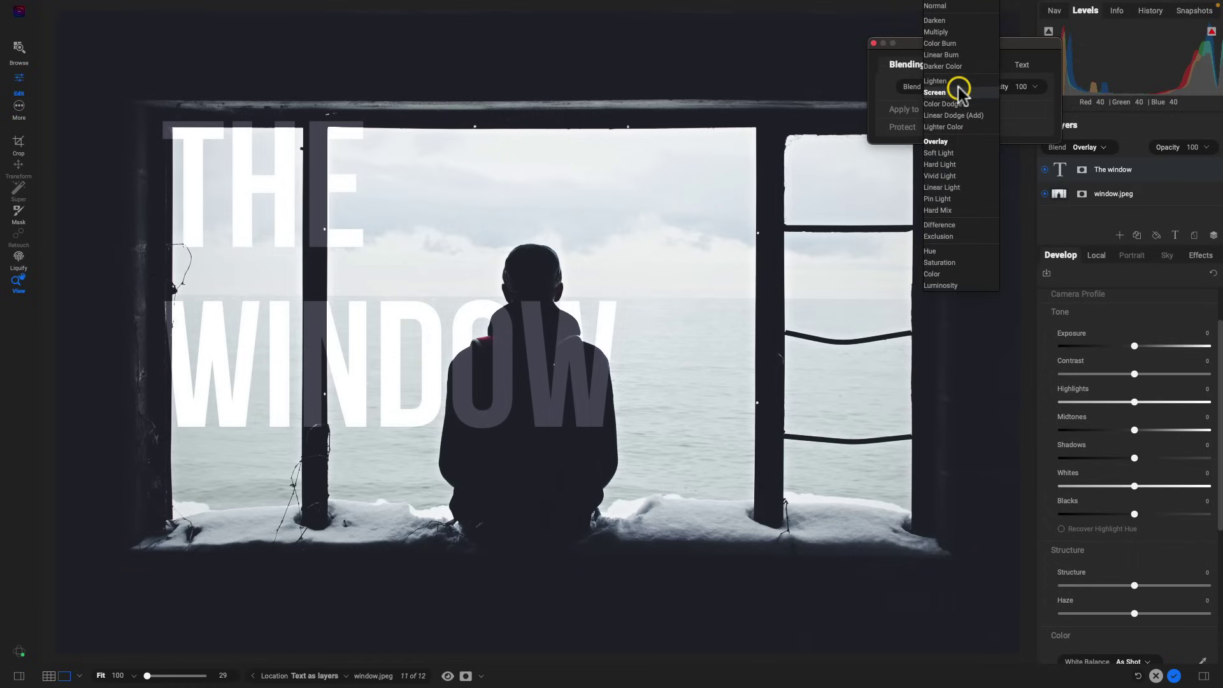
pyautogui.click(945, 8)
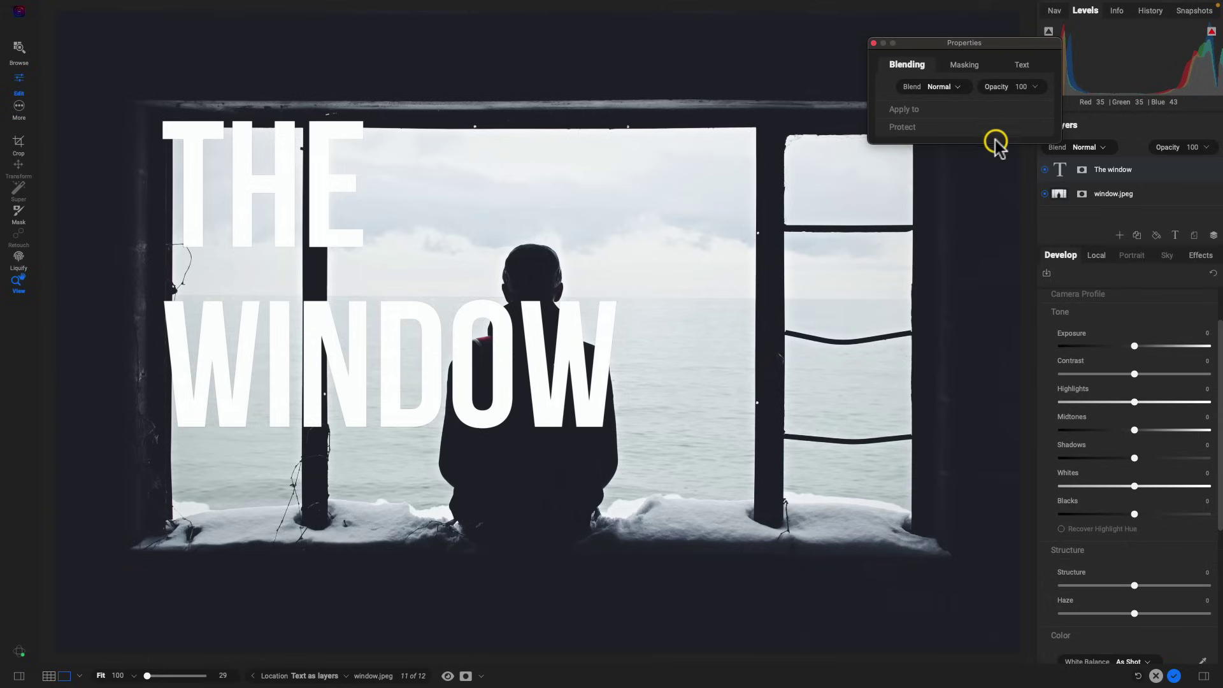
# - Show the title's Masking settings and rename the text layer to Title
pyautogui.click(965, 66)
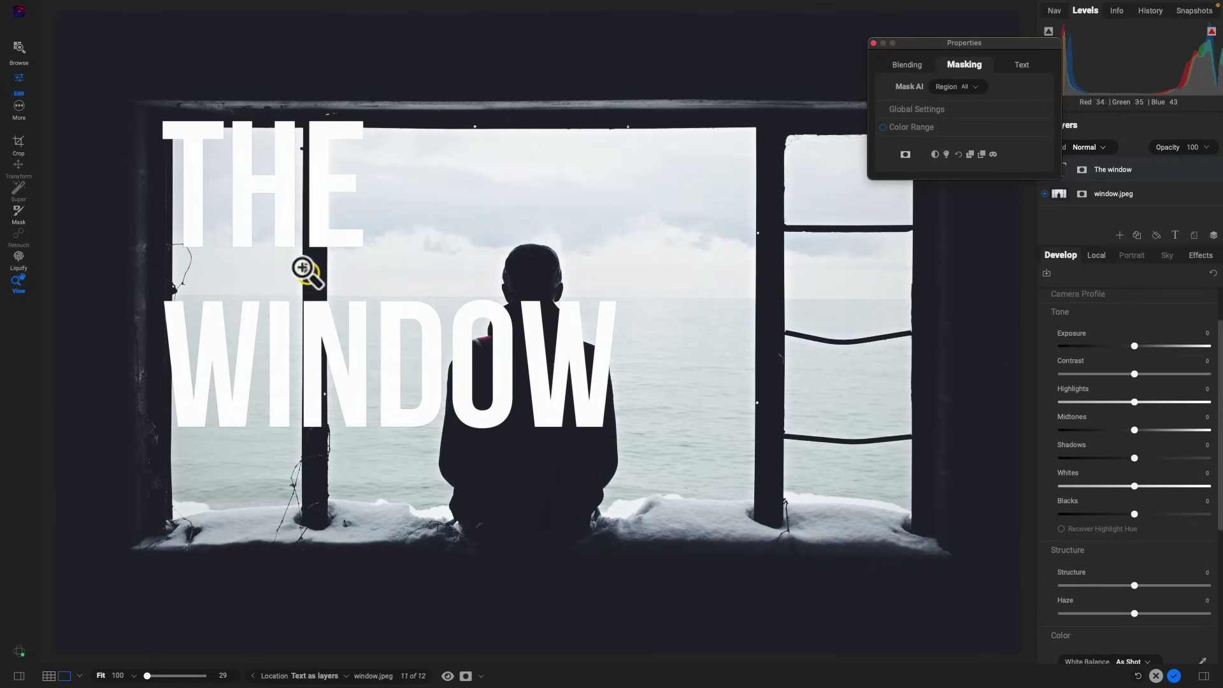
pyautogui.doubleClick(1126, 169)
pyautogui.write('T')
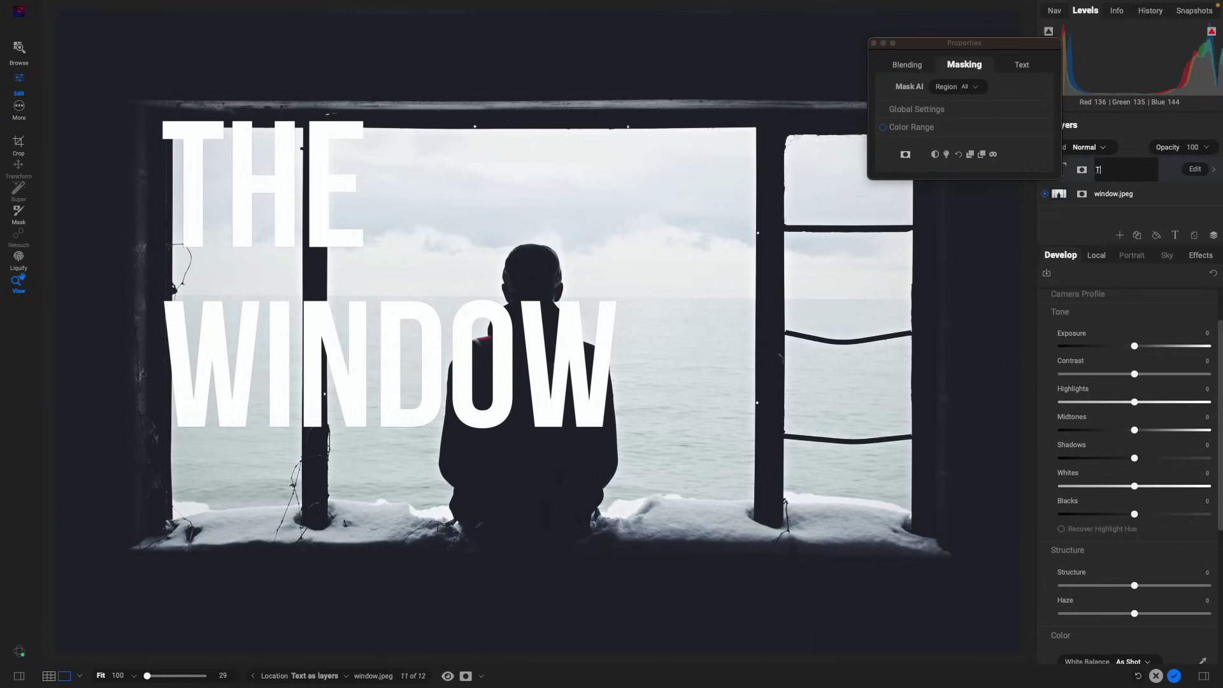
pyautogui.write('itle')
pyautogui.press('Return')
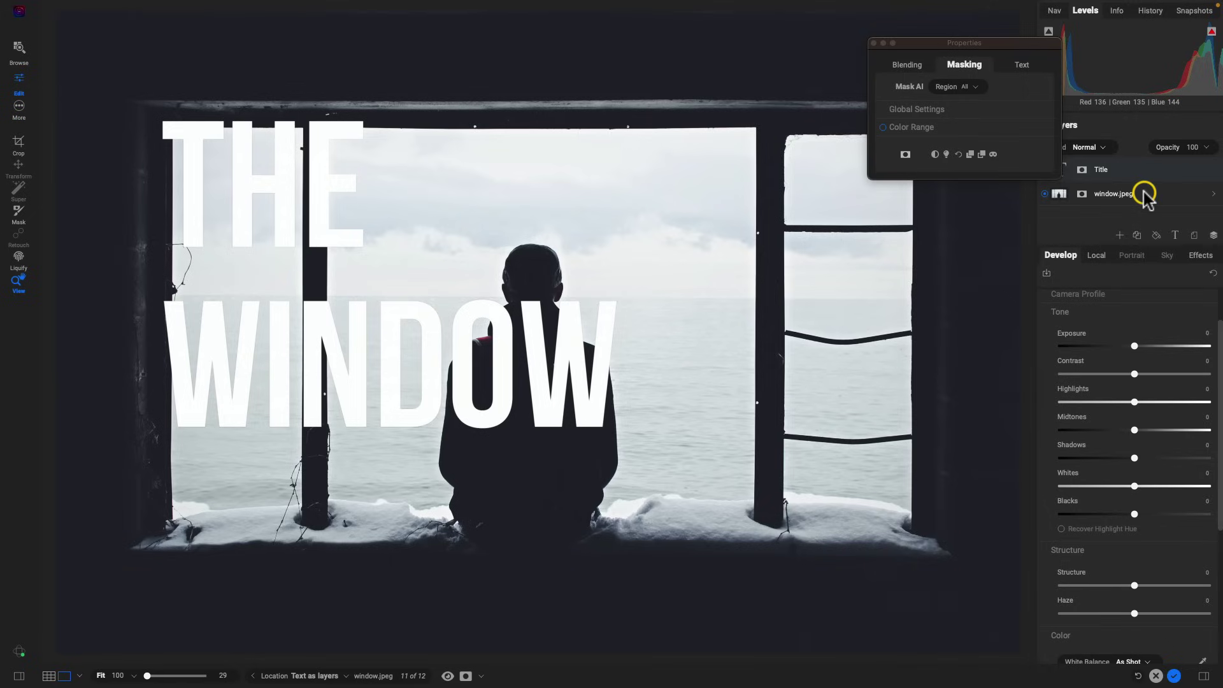
# - Move the Properties panel aside and rename the photo layer to Background
pyautogui.click(1027, 46)
pyautogui.moveTo(1027, 46); pyautogui.dragTo(945, 34)
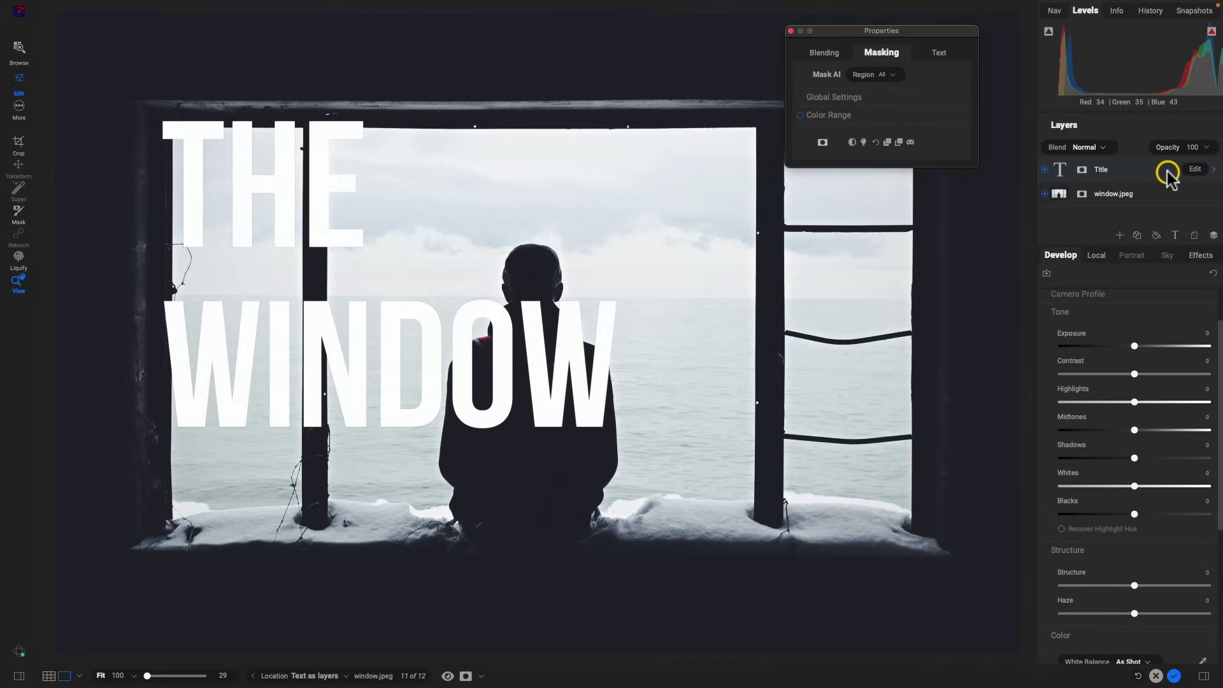
pyautogui.doubleClick(1123, 195)
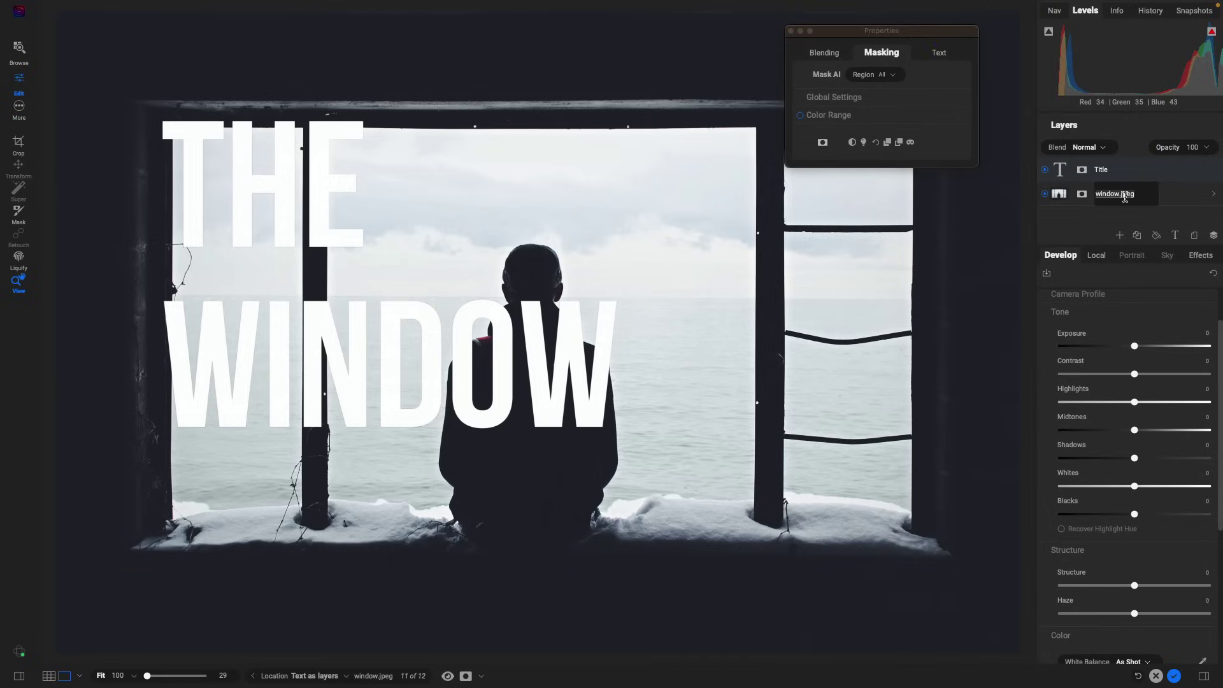
pyautogui.write('Background')
pyautogui.press('Return')
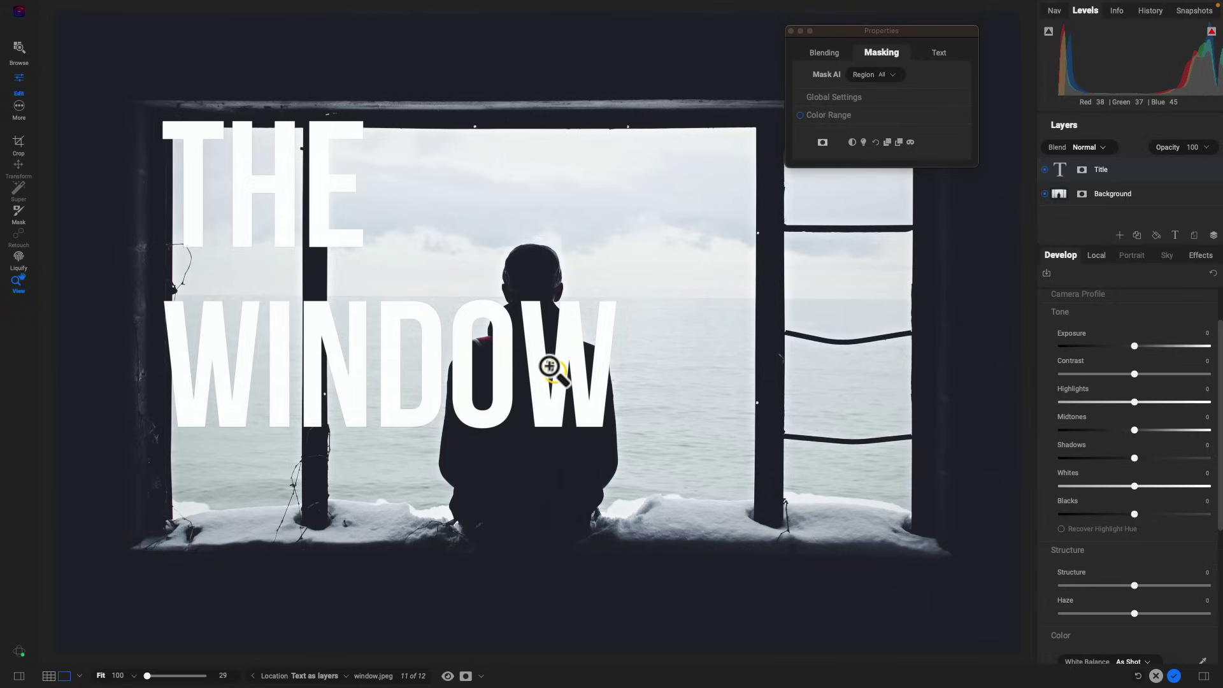
pyautogui.moveTo(1145, 175)
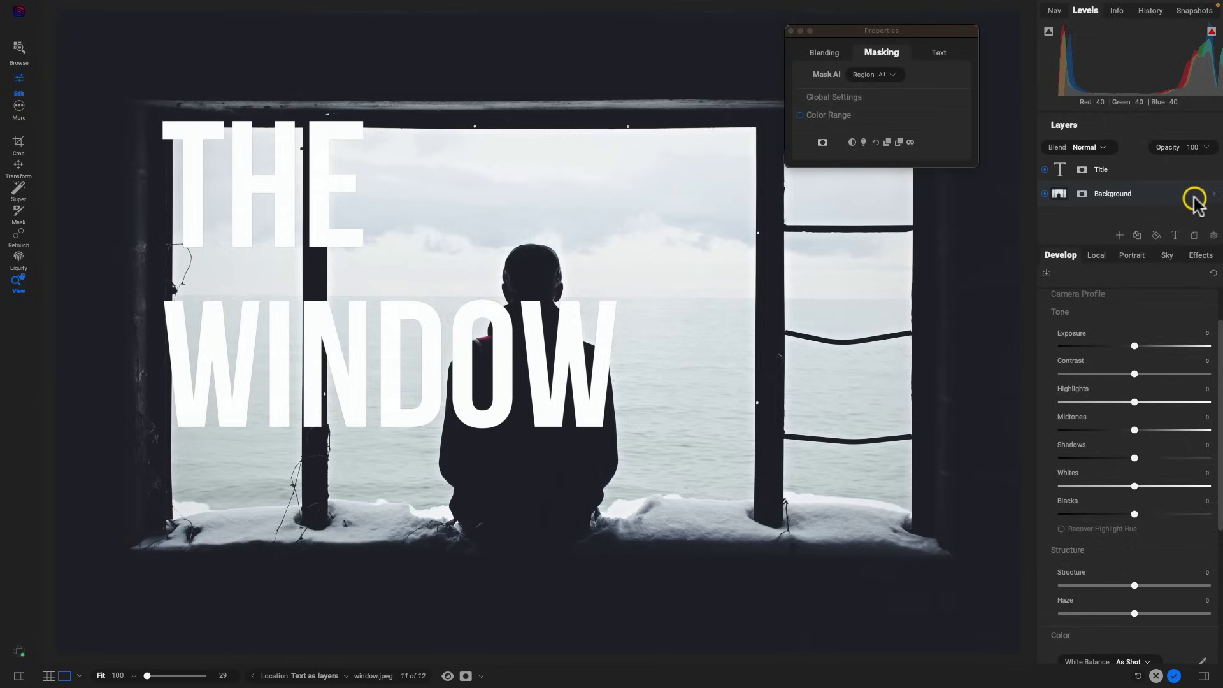
# - Add a Curves filter, left at its default diagonal, to the Background layer's effects
pyautogui.click(1200, 255)
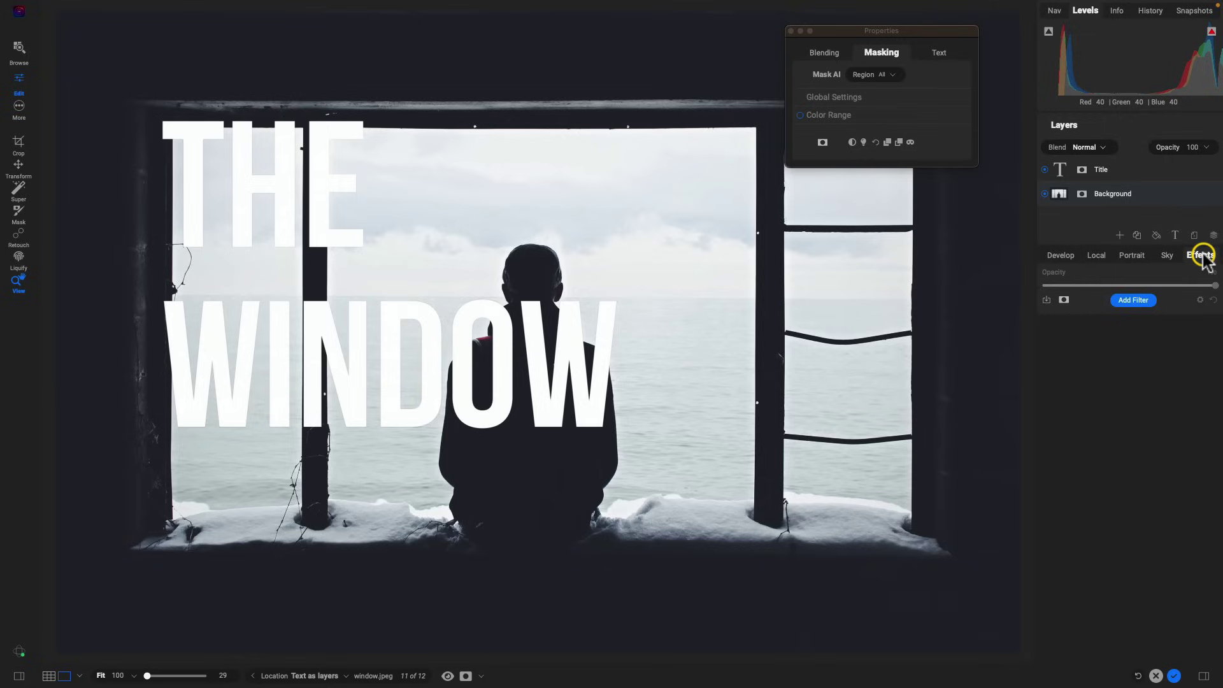
pyautogui.click(1136, 300)
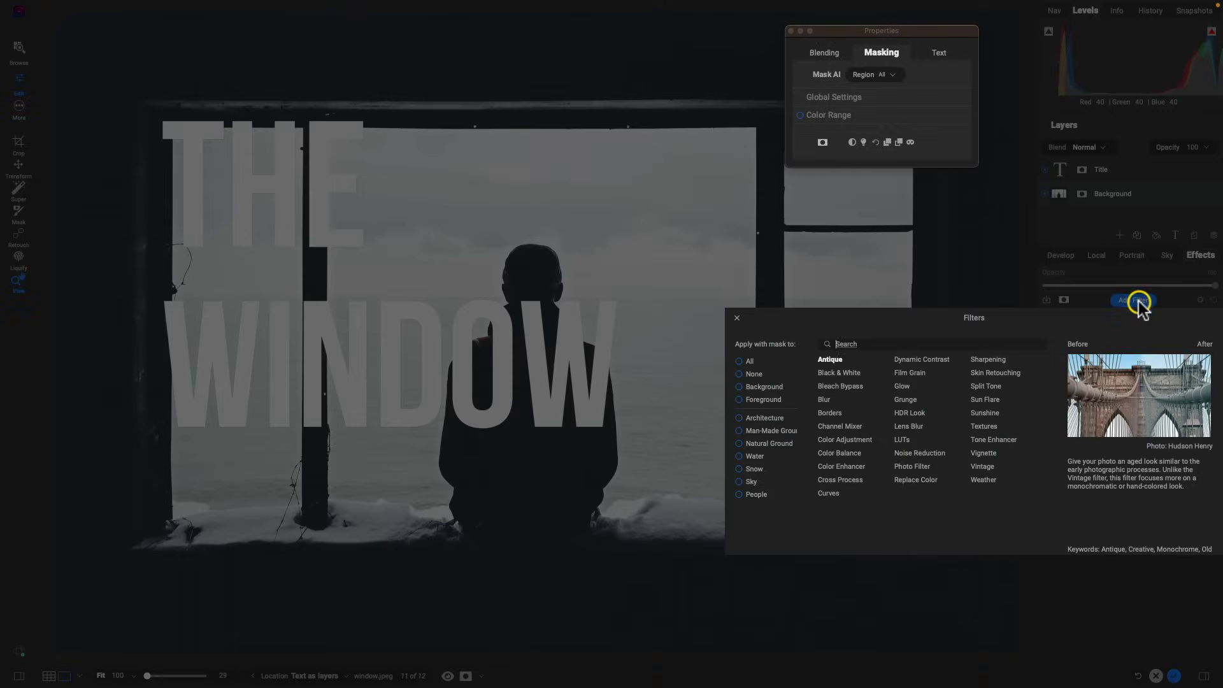
pyautogui.click(828, 493)
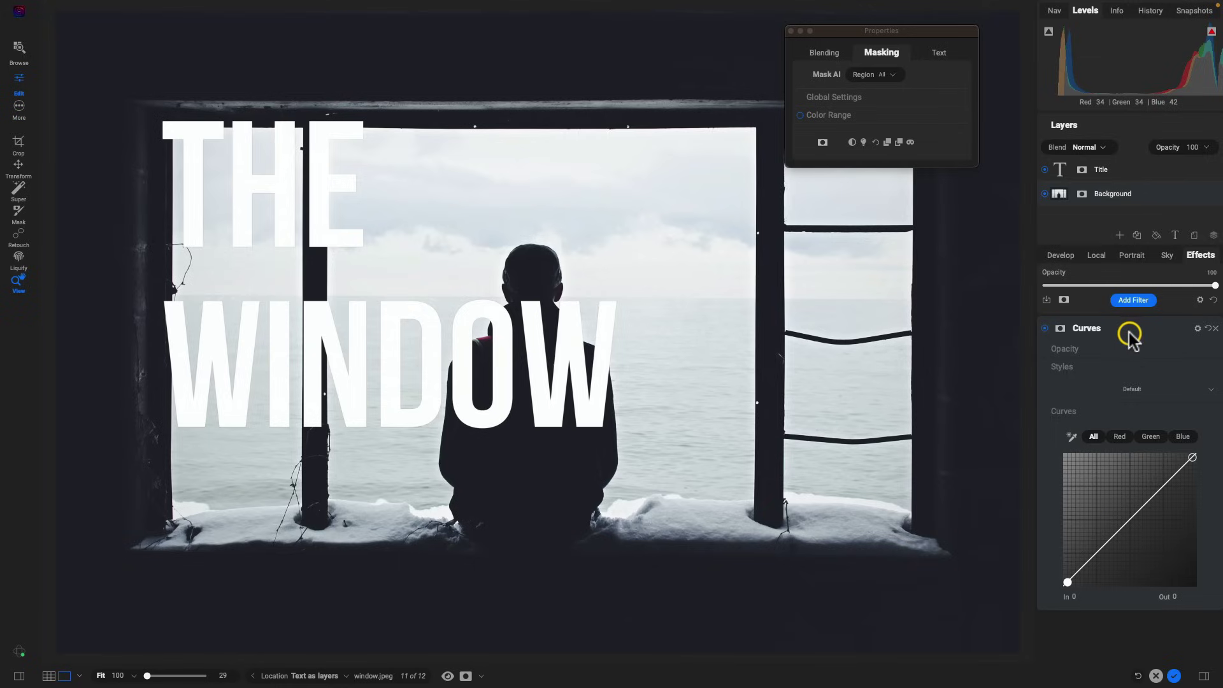
# - Give the Curves filter a Color Range mask sampled from the dark window frame
pyautogui.click(1060, 329)
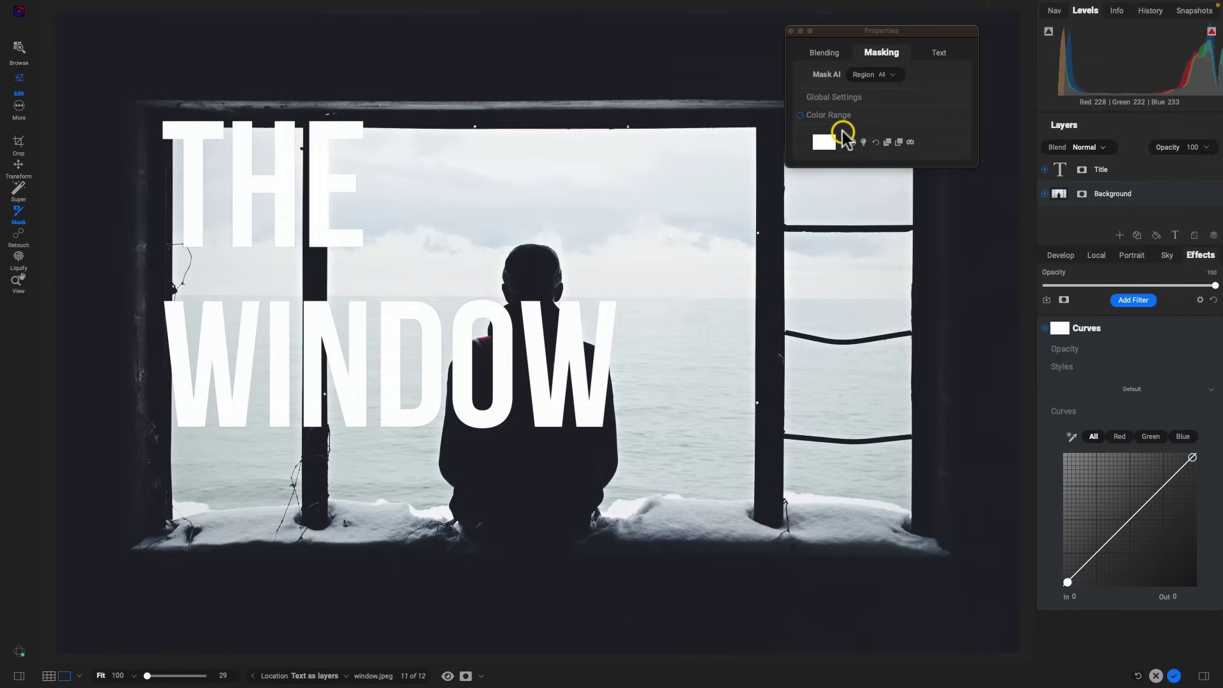
pyautogui.click(801, 115)
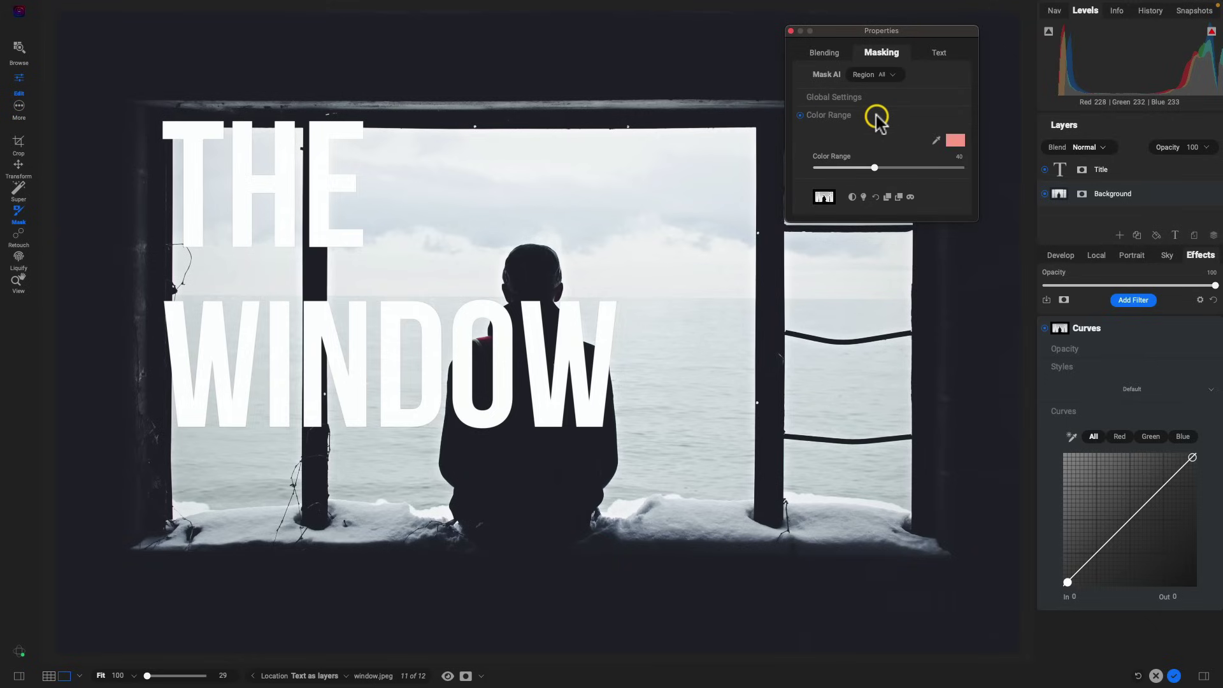
pyautogui.click(935, 140)
pyautogui.click(780, 185)
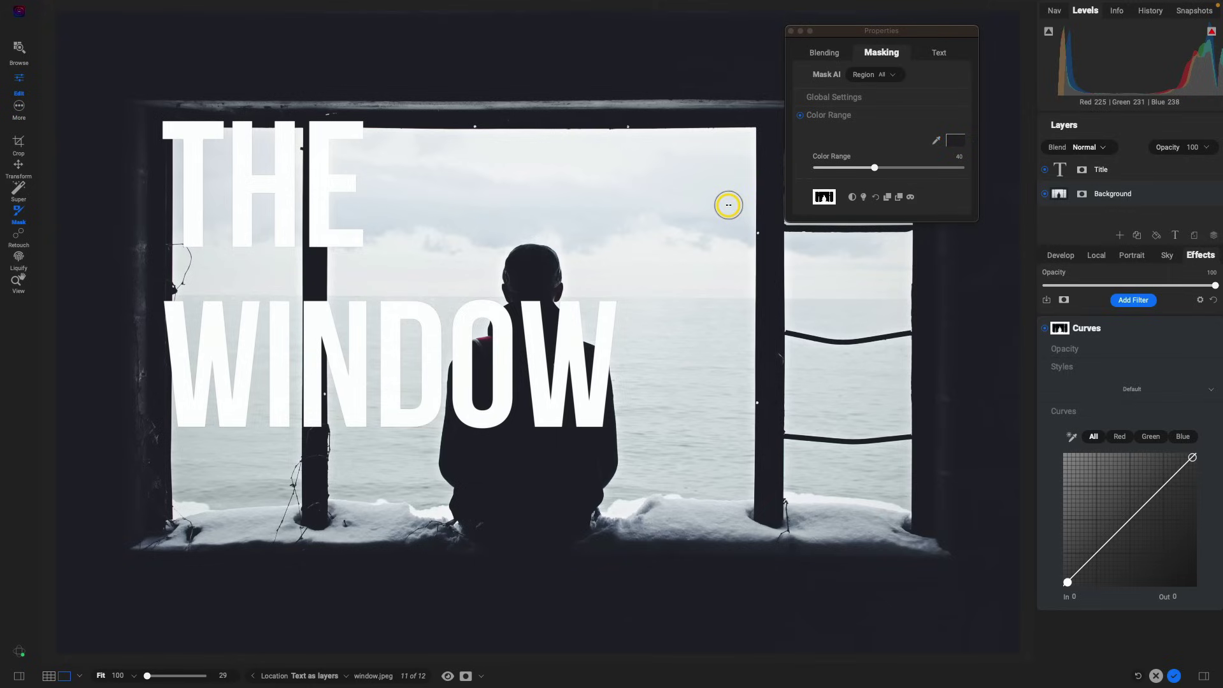
# - Invert the mask so the window openings are selected, and copy it for the title
pyautogui.click(909, 197)
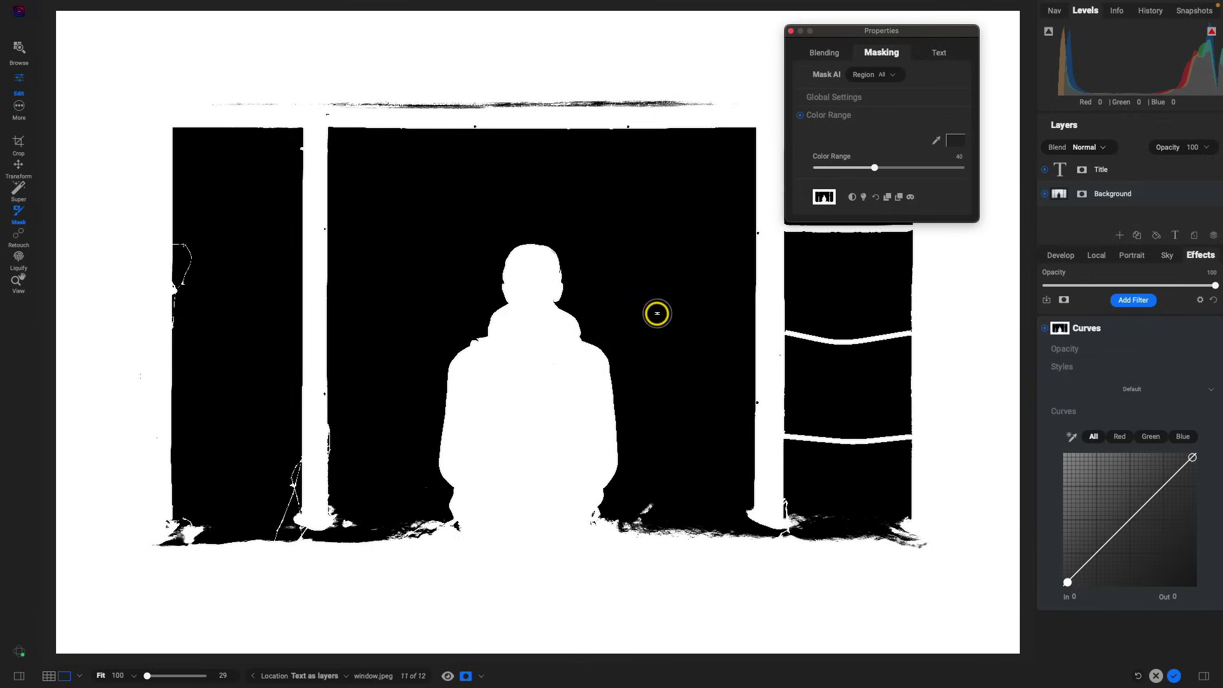
pyautogui.click(853, 197)
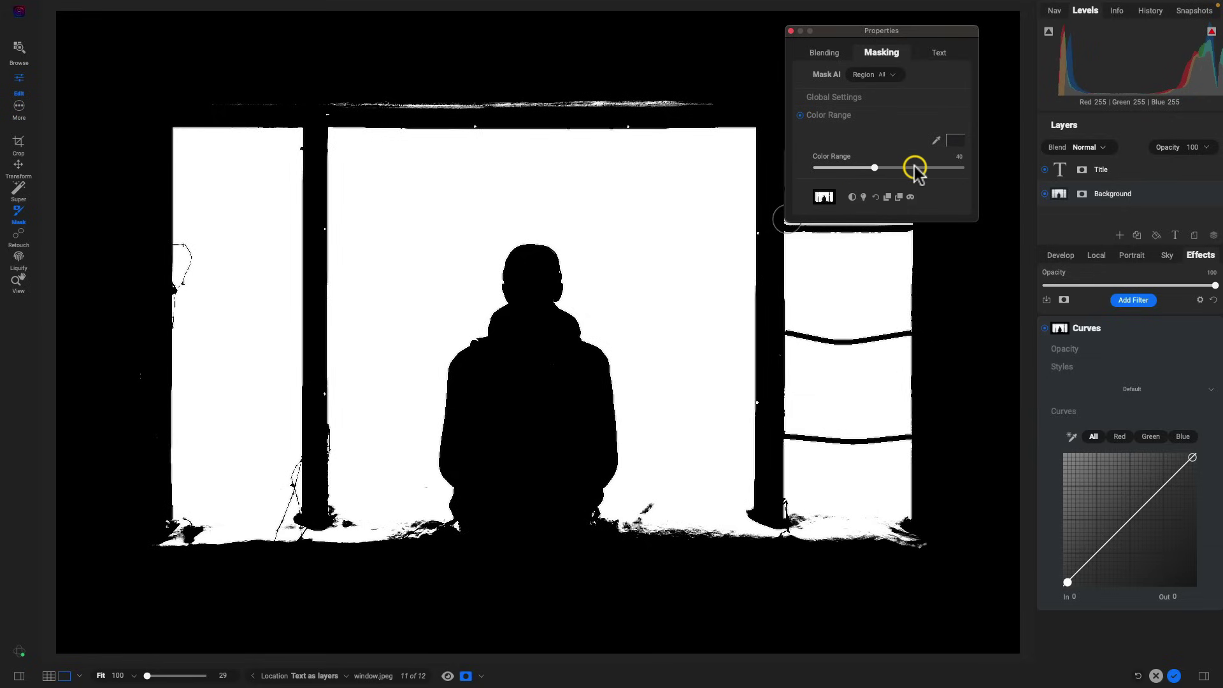
pyautogui.click(889, 196)
pyautogui.click(790, 30)
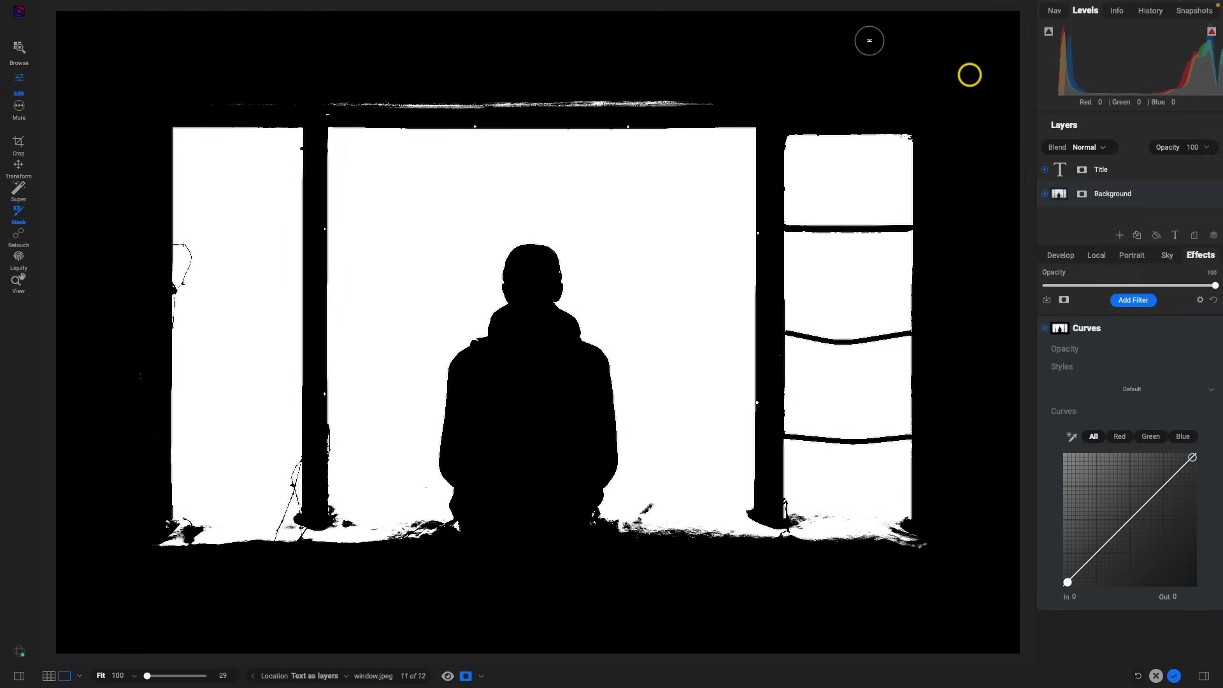
# - Paste the window mask onto the Title layer and zoom in to check the THE lettering
pyautogui.click(1156, 175)
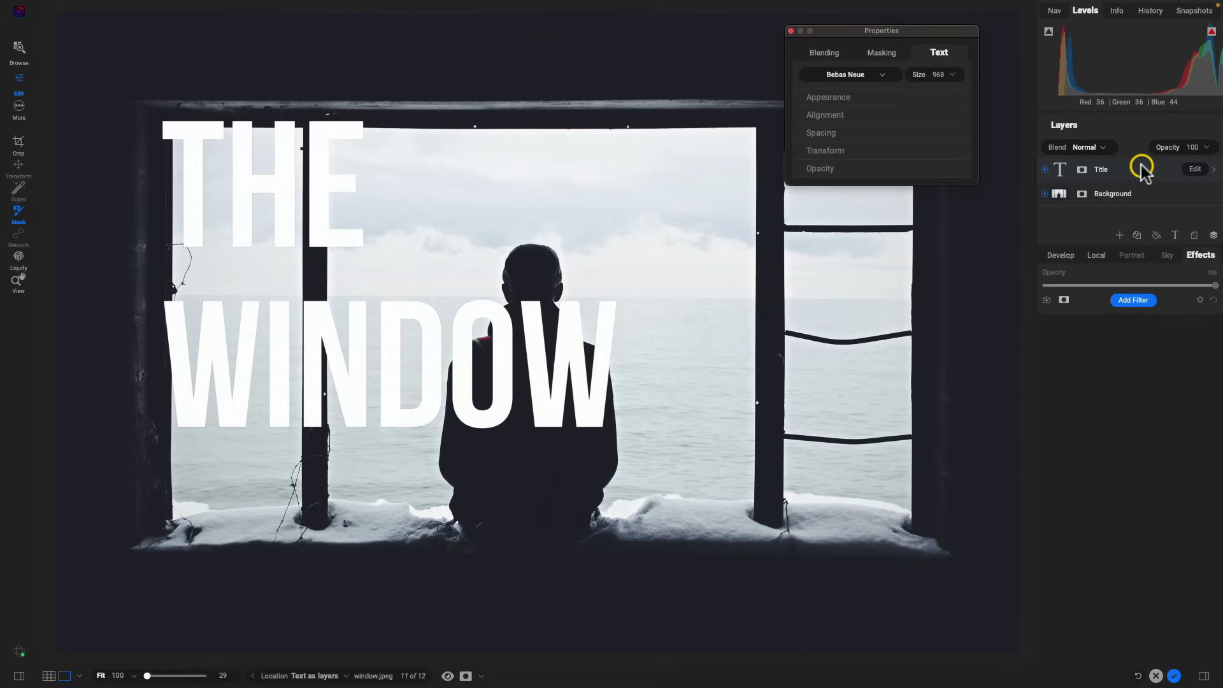
pyautogui.click(881, 52)
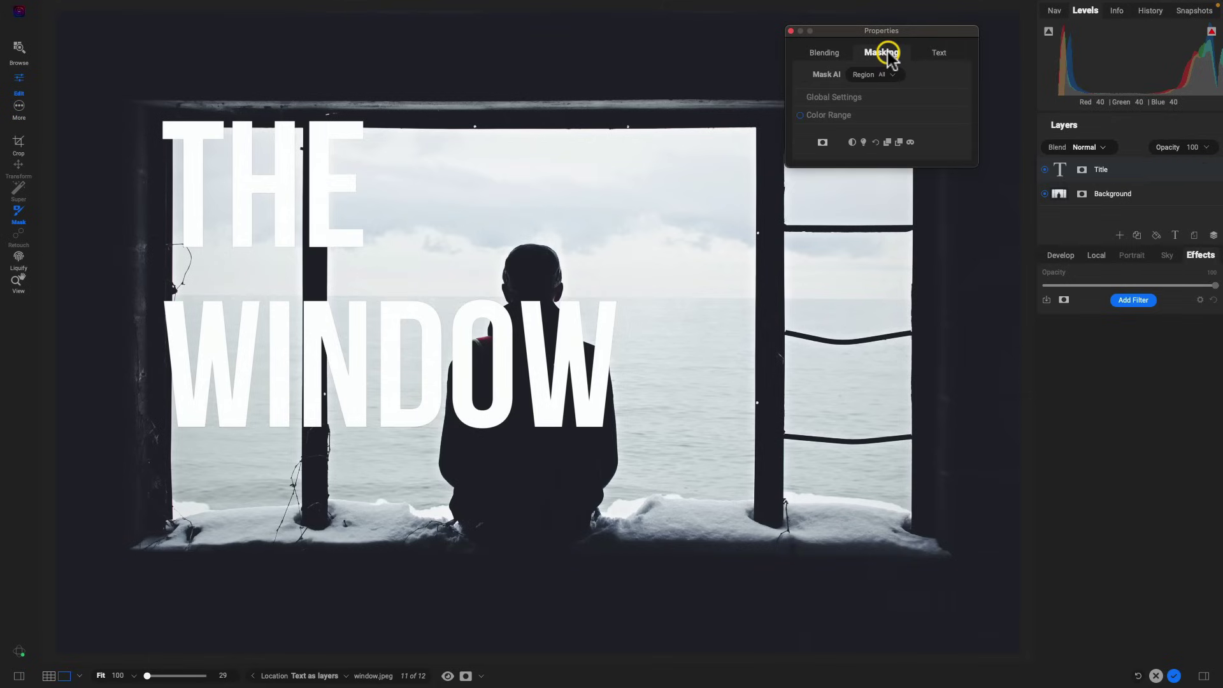
pyautogui.click(899, 142)
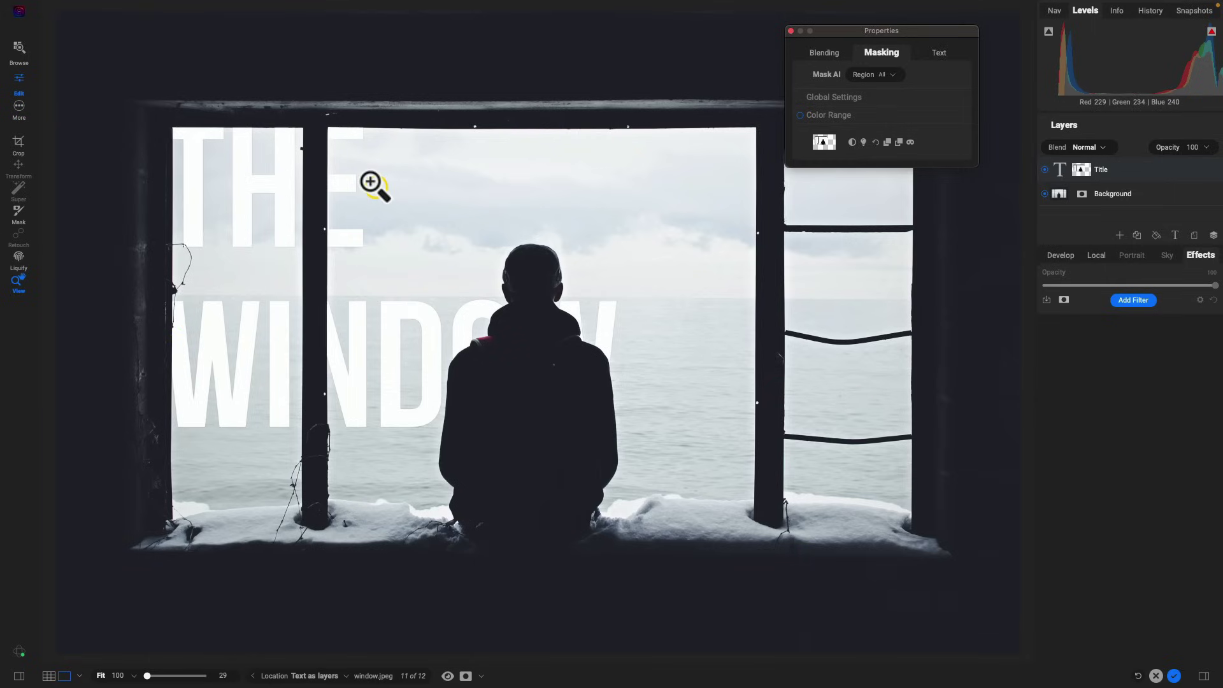
pyautogui.click(317, 220)
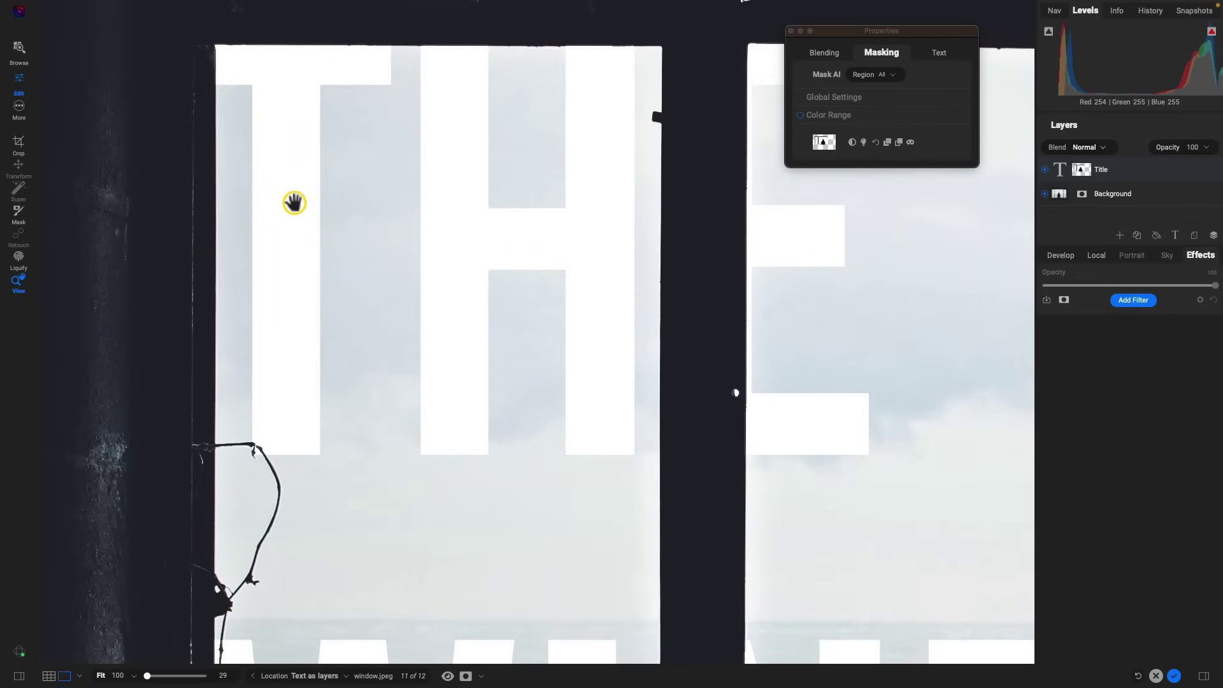
pyautogui.click(537, 202)
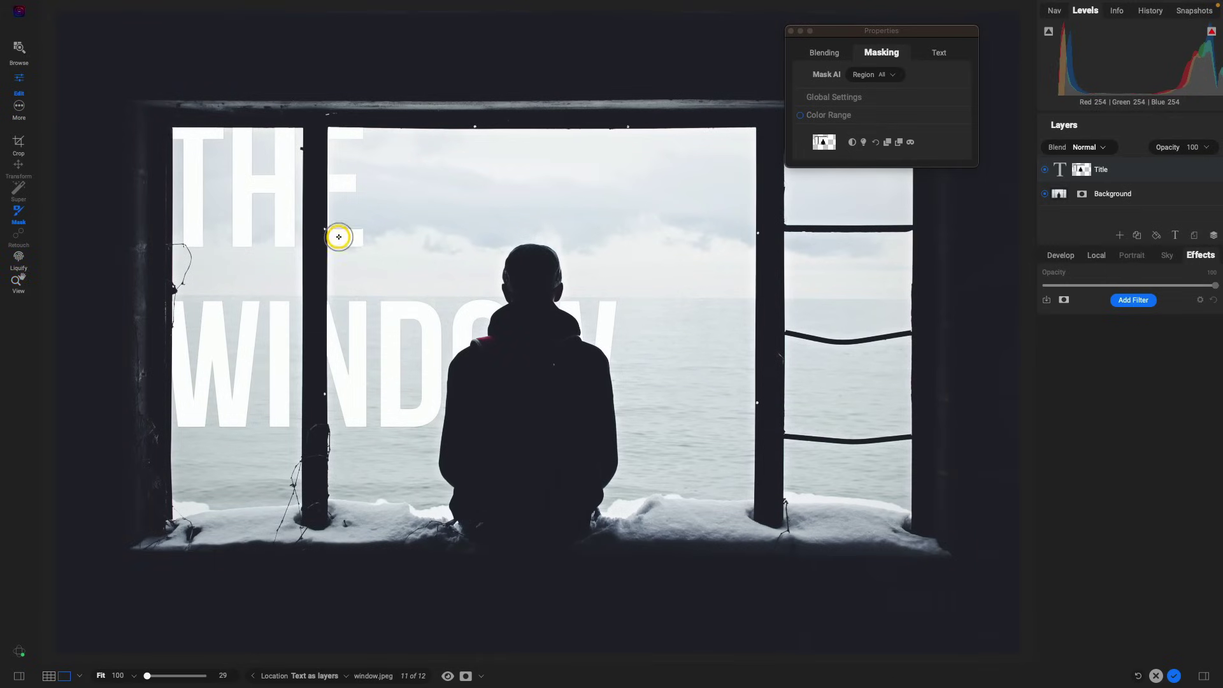
# - Reveal the E strokes over the window post, then undo the stroke that revealed the W
pyautogui.moveTo(337, 238)
pyautogui.mouseDown()
pyautogui.moveTo(281, 235)
pyautogui.moveTo(337, 214)
pyautogui.moveTo(319, 217)
pyautogui.moveTo(320, 175)
pyautogui.moveTo(345, 116)
pyautogui.moveTo(283, 168)
pyautogui.moveTo(319, 148)
pyautogui.moveTo(144, 141)
pyautogui.moveTo(183, 128)
pyautogui.moveTo(197, 185)
pyautogui.moveTo(238, 216)
pyautogui.moveTo(189, 226)
pyautogui.moveTo(344, 199)
pyautogui.moveTo(317, 215)
pyautogui.moveTo(365, 215)
pyautogui.moveTo(347, 140)
pyautogui.moveTo(292, 119)
pyautogui.moveTo(172, 196)
pyautogui.moveTo(176, 224)
pyautogui.moveTo(234, 240)
pyautogui.moveTo(210, 240)
pyautogui.moveTo(360, 223)
pyautogui.moveTo(341, 156)
pyautogui.moveTo(226, 147)
pyautogui.moveTo(314, 139)
pyautogui.moveTo(371, 163)
pyautogui.moveTo(331, 190)
pyautogui.moveTo(251, 204)
pyautogui.moveTo(301, 133)
pyautogui.moveTo(393, 192)
pyautogui.mouseUp()
pyautogui.press('z')
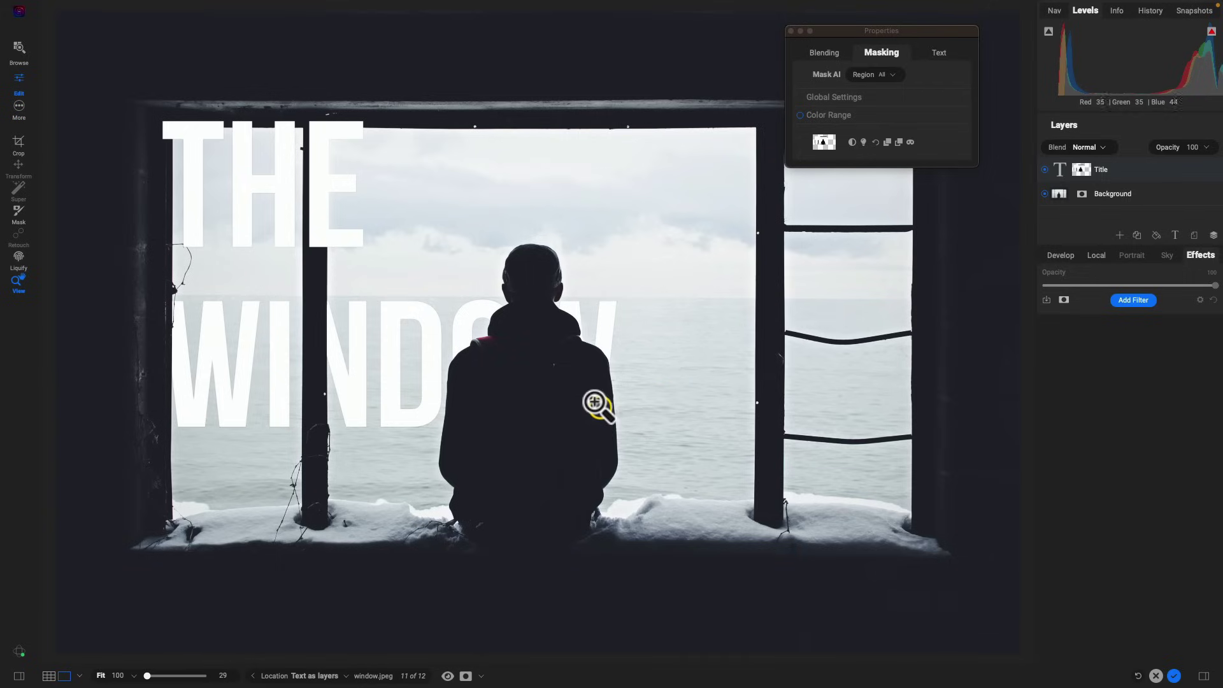
pyautogui.press('b')
pyautogui.moveTo(618, 349)
pyautogui.mouseDown()
pyautogui.moveTo(606, 390)
pyautogui.moveTo(611, 324)
pyautogui.moveTo(598, 419)
pyautogui.moveTo(600, 374)
pyautogui.moveTo(580, 429)
pyautogui.moveTo(567, 313)
pyautogui.moveTo(577, 451)
pyautogui.moveTo(568, 316)
pyautogui.moveTo(590, 302)
pyautogui.moveTo(600, 398)
pyautogui.moveTo(563, 326)
pyautogui.moveTo(616, 323)
pyautogui.moveTo(640, 371)
pyautogui.moveTo(721, 350)
pyautogui.moveTo(622, 346)
pyautogui.mouseUp()
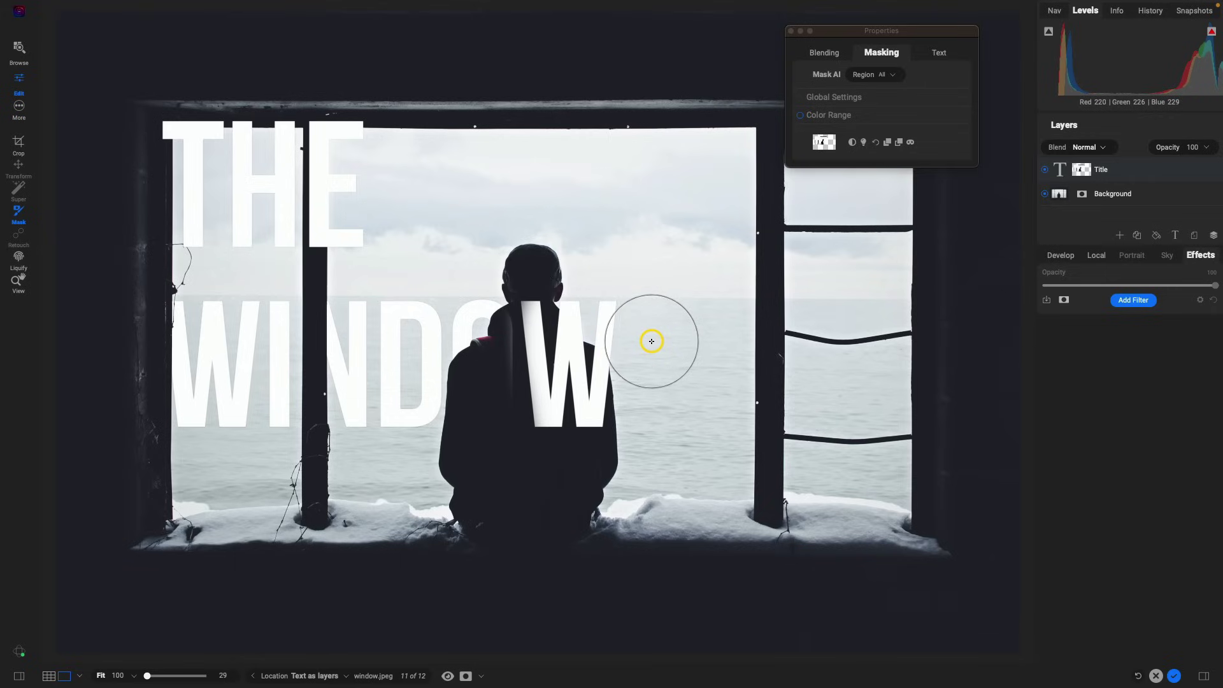
pyautogui.press('super+z')
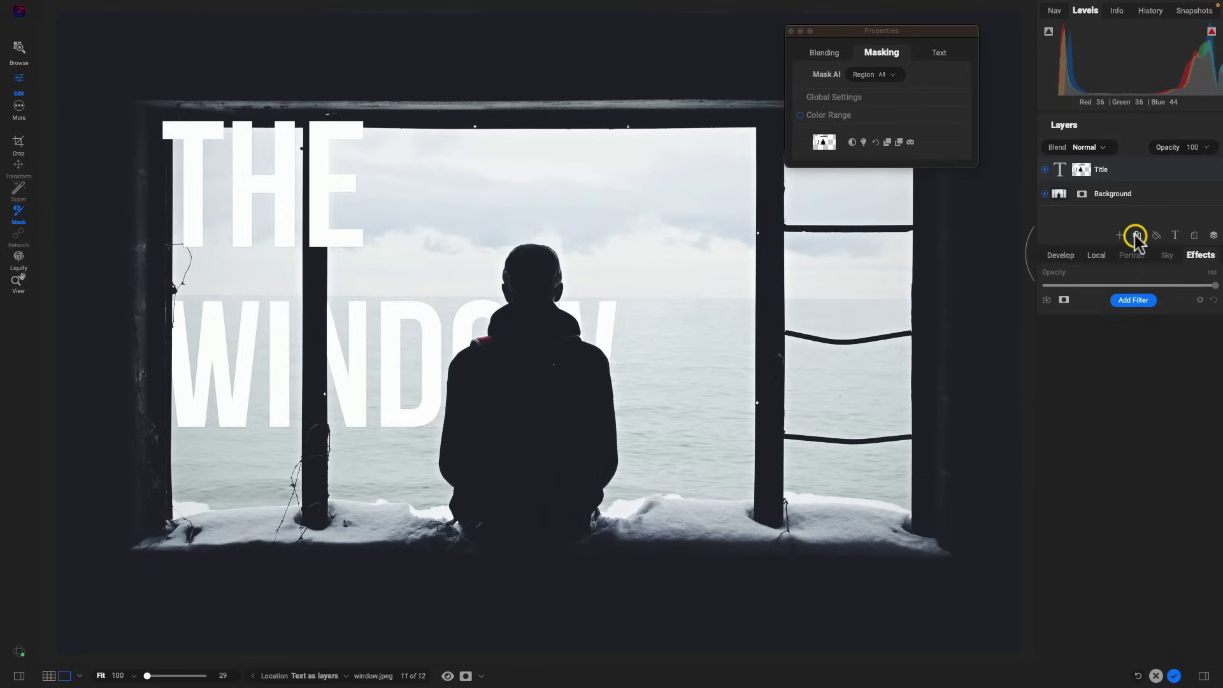
# - Lower the Title mask density, then lasso the seated figure and fill that outline in the mask
pyautogui.click(883, 98)
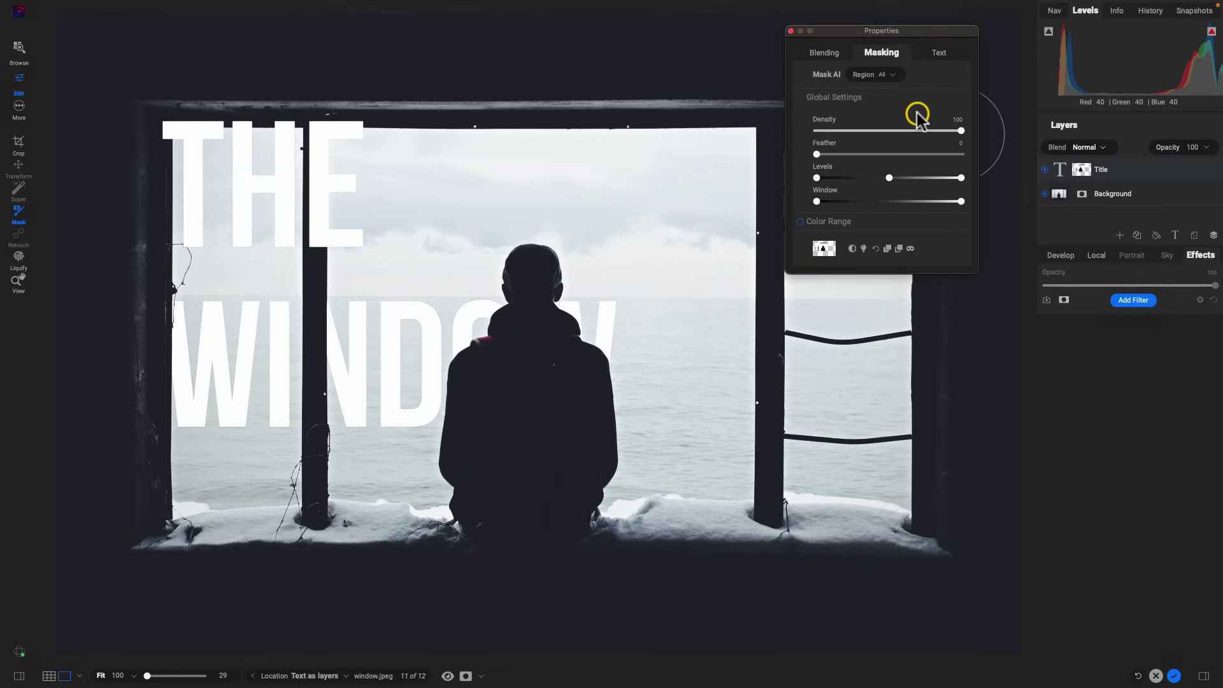
pyautogui.moveTo(959, 130); pyautogui.dragTo(933, 133)
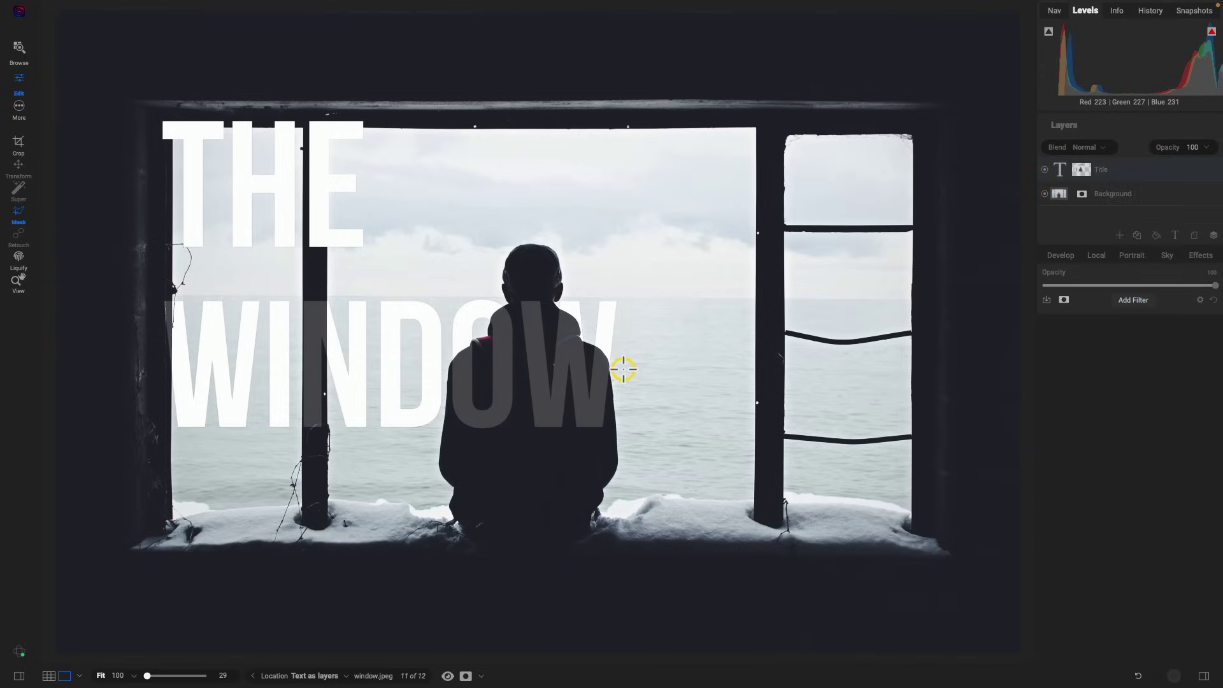
pyautogui.moveTo(569, 277); pyautogui.dragTo(521, 295)
pyautogui.click(513, 295)
pyautogui.click(521, 383)
pyautogui.click(545, 464)
pyautogui.moveTo(545, 463); pyautogui.dragTo(527, 448)
pyautogui.click(604, 455)
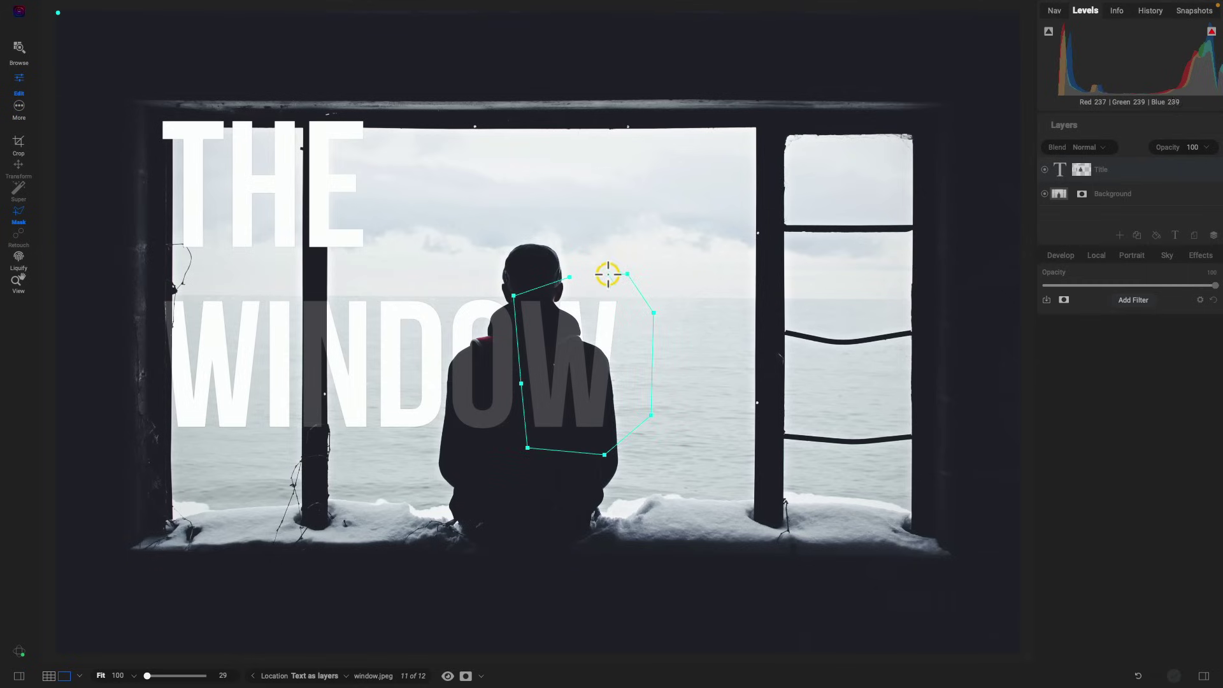
pyautogui.click(568, 277)
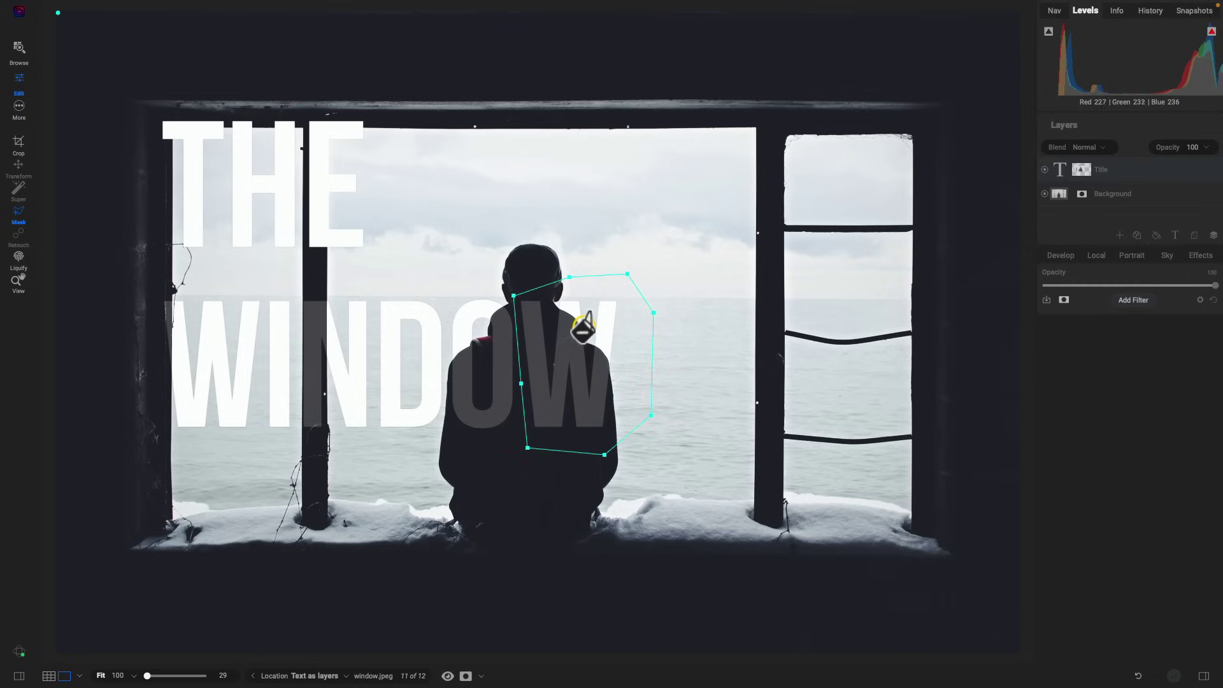
pyautogui.click(552, 378)
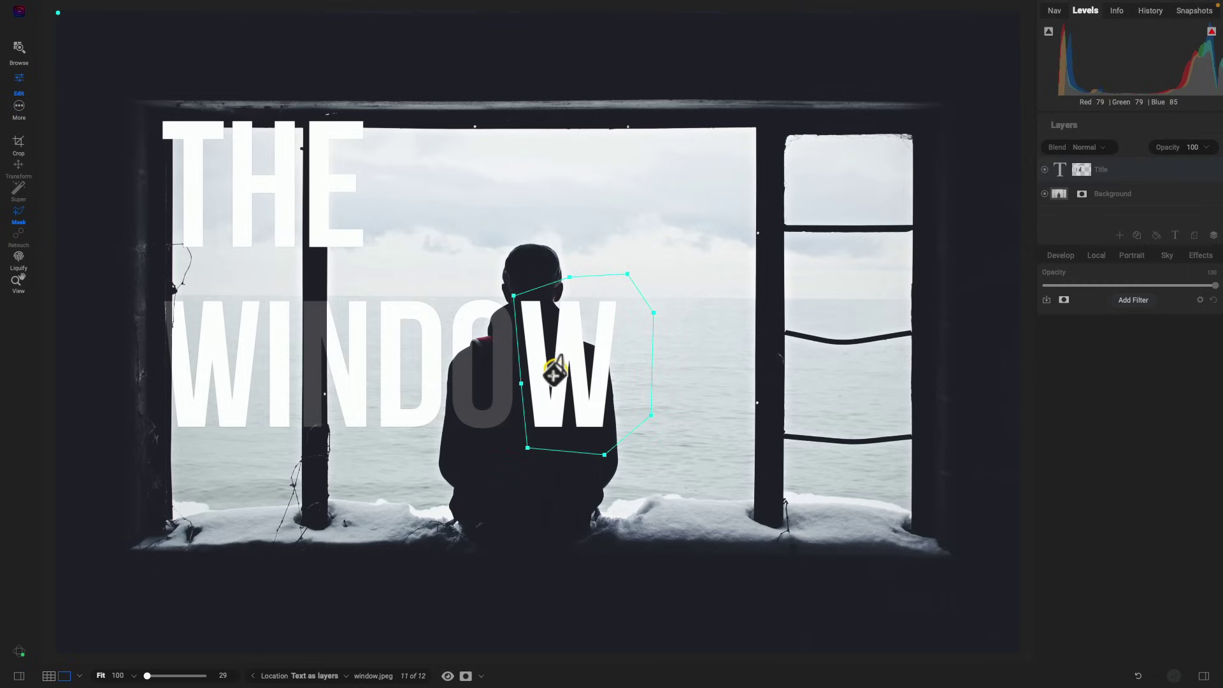
# - Restore the mask density to 100, hide the W and O over the figure, and close properties
pyautogui.press('z')
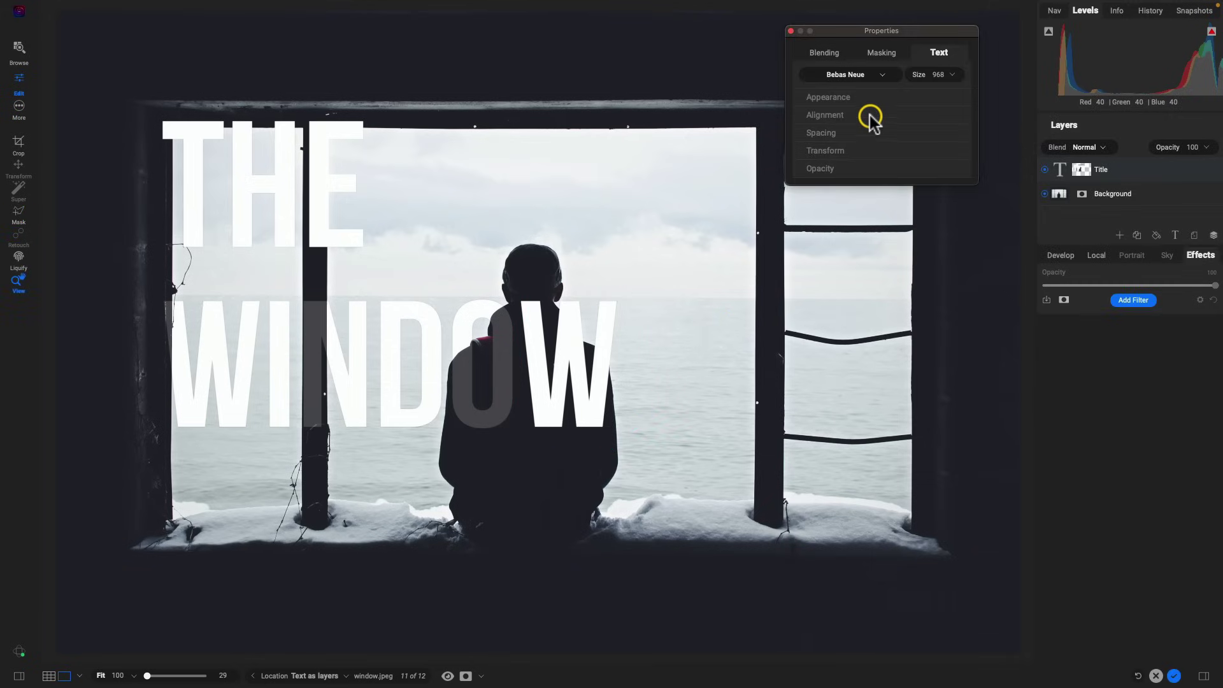
pyautogui.click(884, 99)
pyautogui.click(884, 99)
pyautogui.click(881, 52)
pyautogui.click(892, 98)
pyautogui.moveTo(934, 130); pyautogui.dragTo(1025, 135)
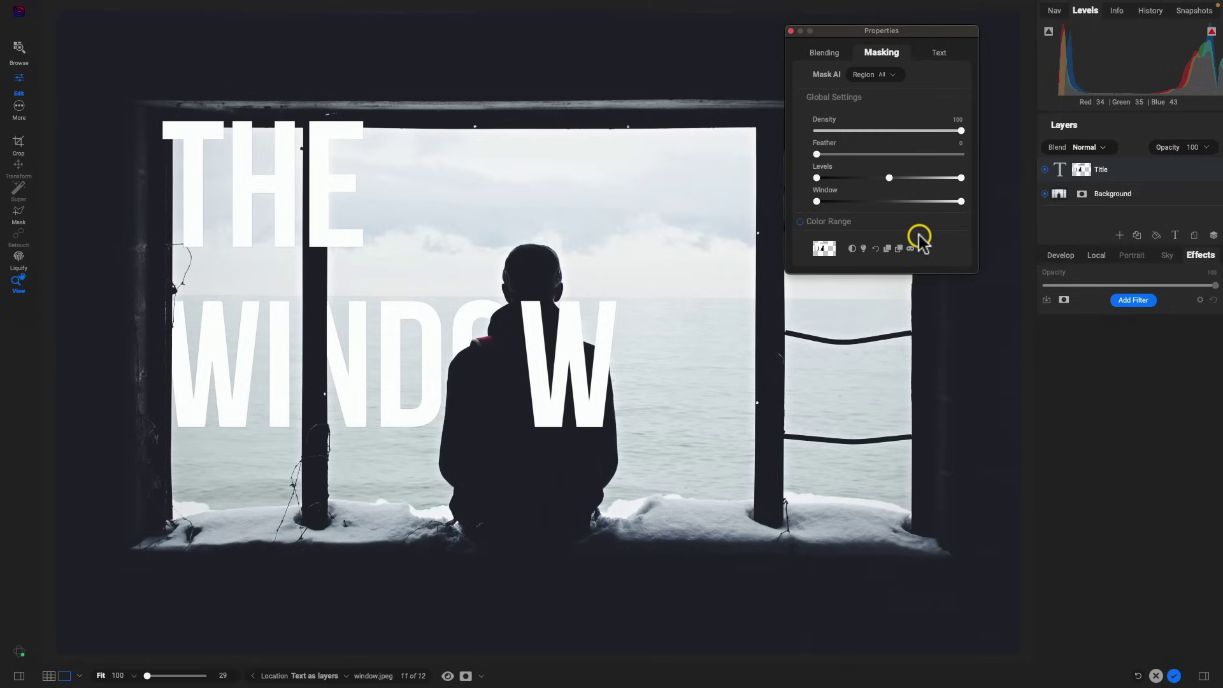
pyautogui.click(574, 347)
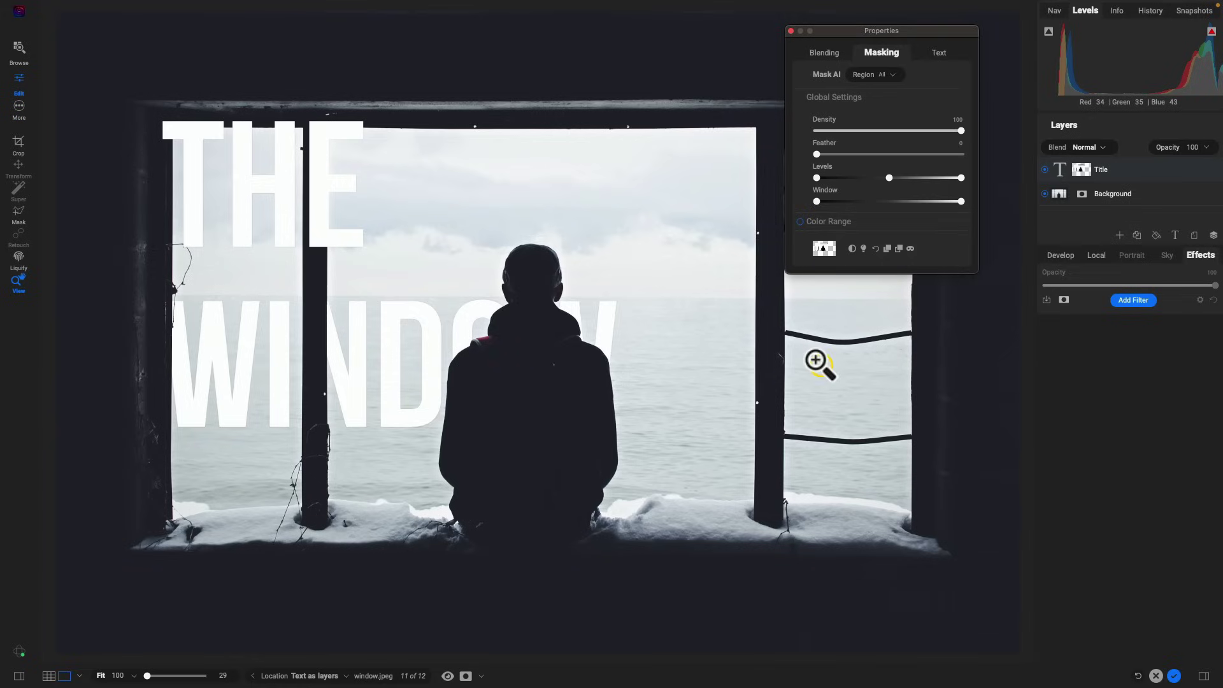
pyautogui.click(791, 32)
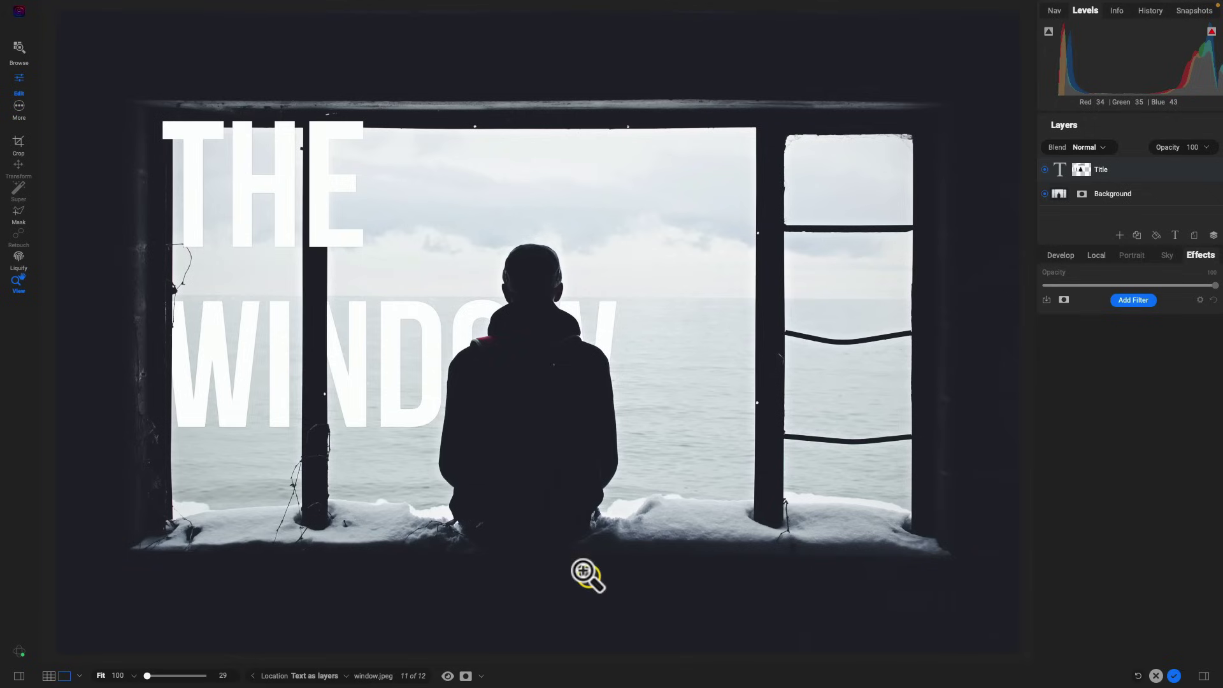
# - Add a new text layer named Credits and shrink its text size from 968 to 56
pyautogui.click(1177, 235)
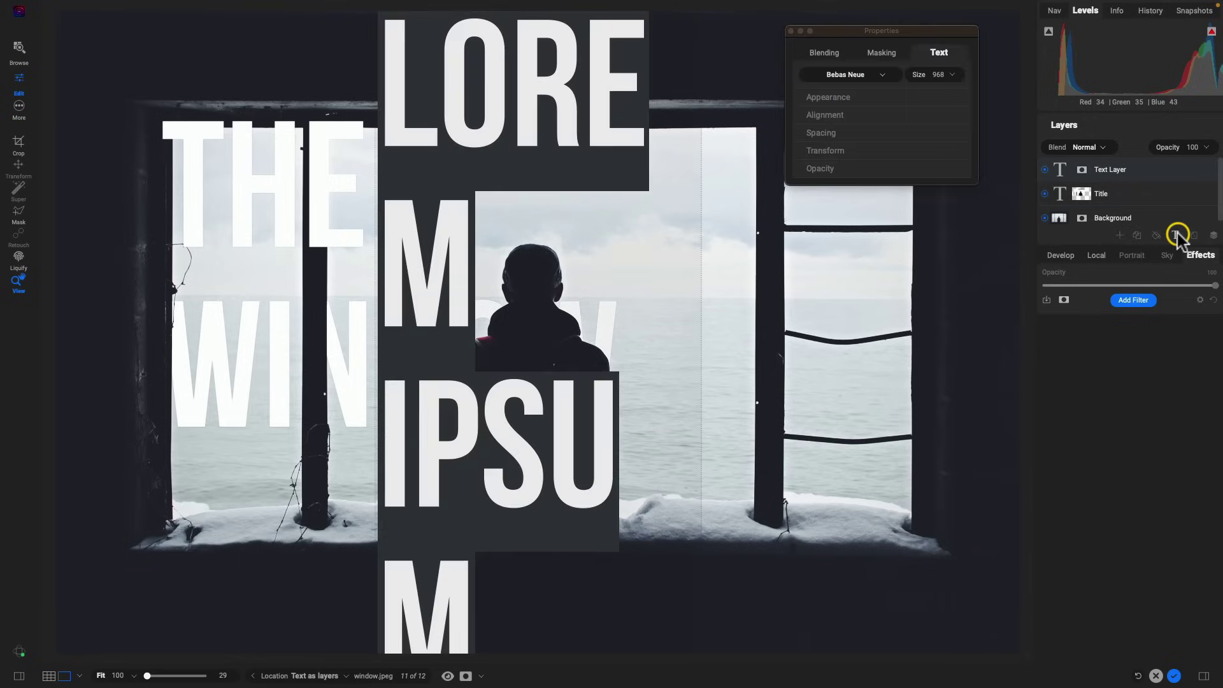
pyautogui.doubleClick(1115, 170)
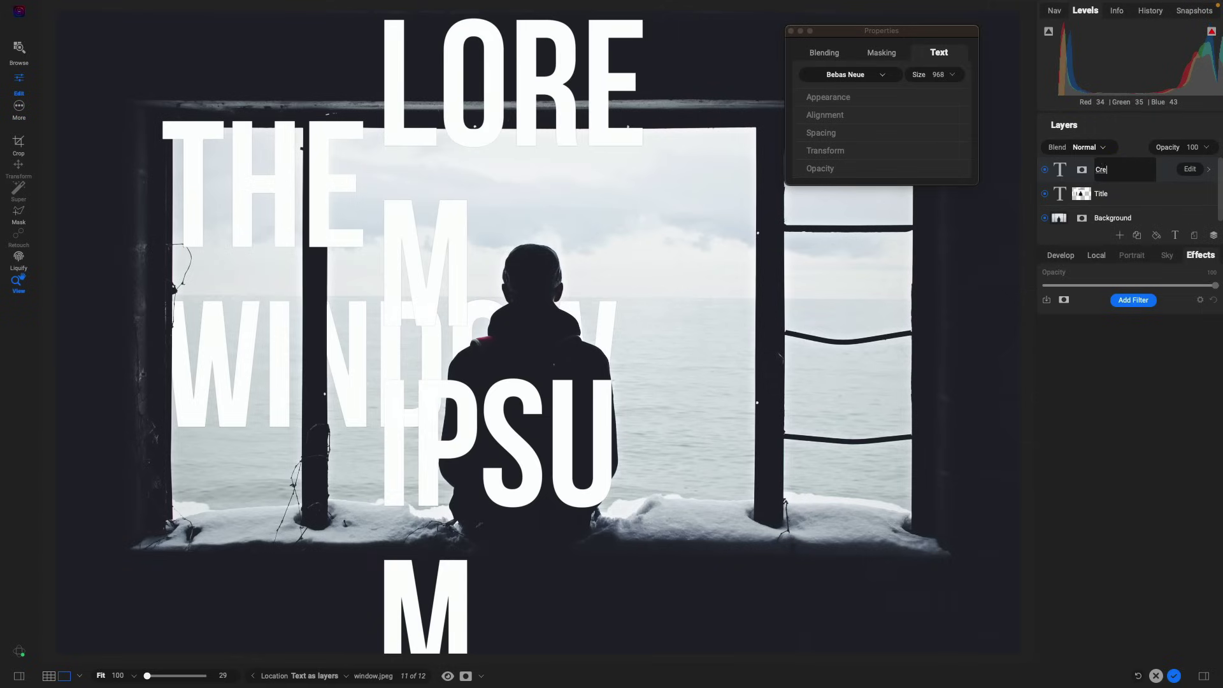
pyautogui.press('Return')
pyautogui.doubleClick(514, 296)
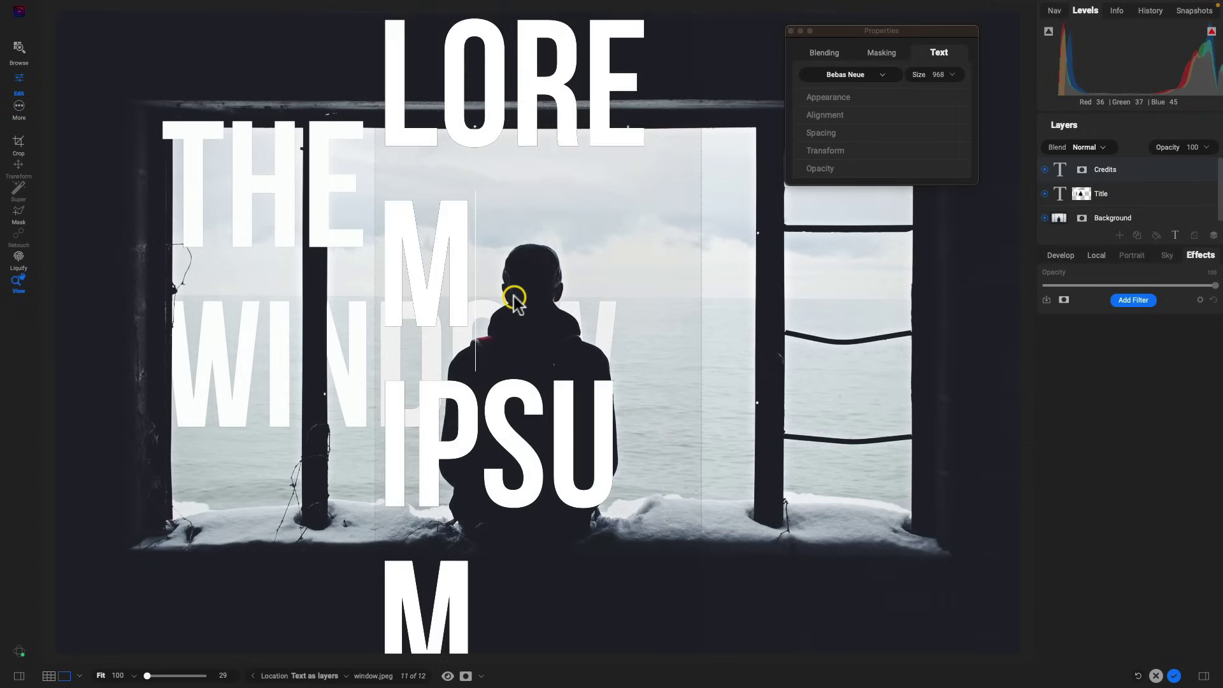
pyautogui.press('super+a')
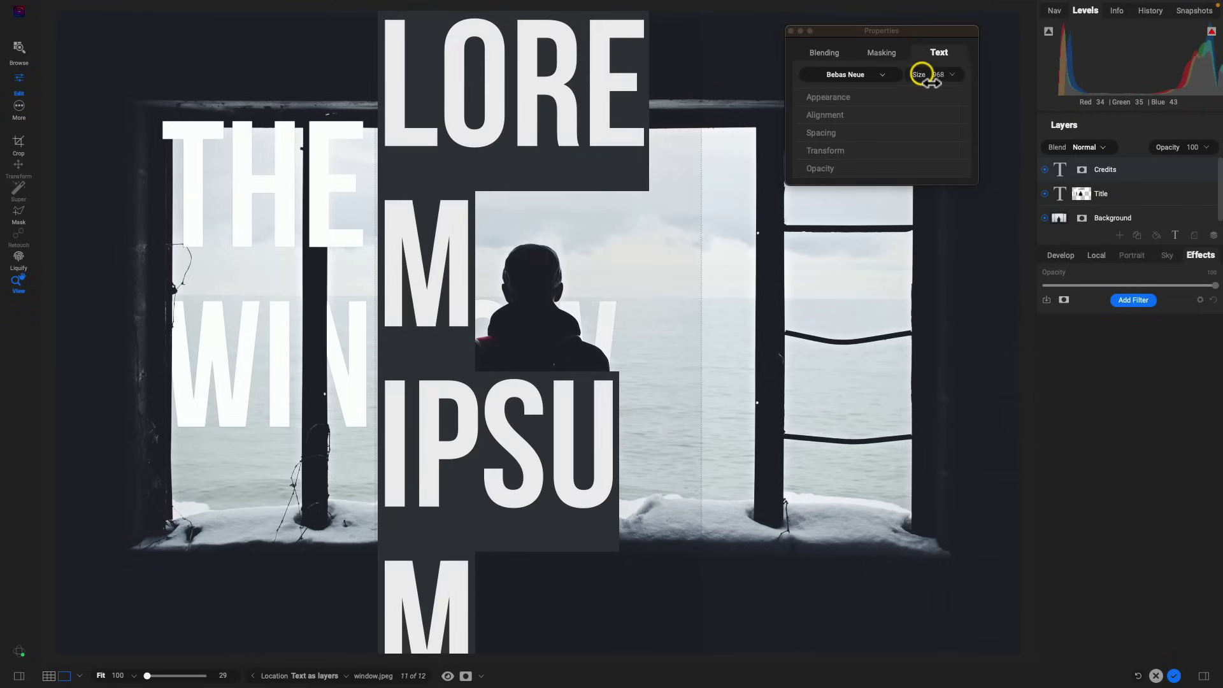
pyautogui.moveTo(919, 75); pyautogui.dragTo(835, 84)
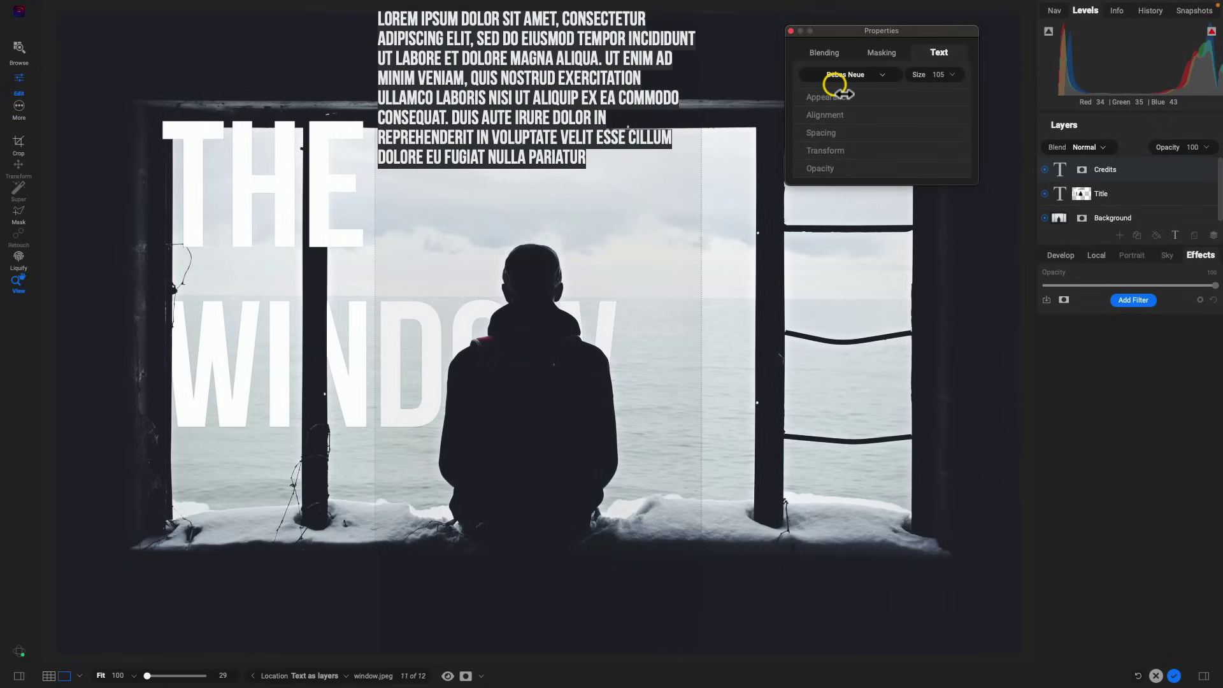
# - Set the credits in Steel Tongs, move them below the window, centre-align and enlarge them
pyautogui.click(879, 74)
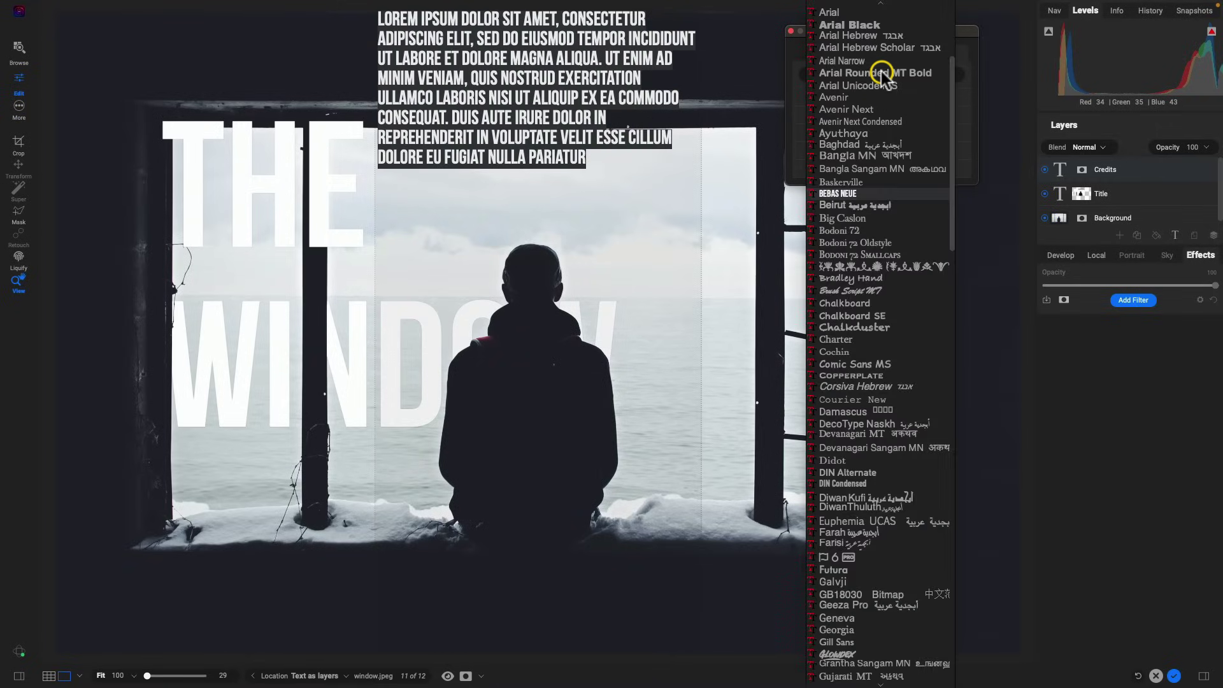
pyautogui.scroll(-10, 885, 273)
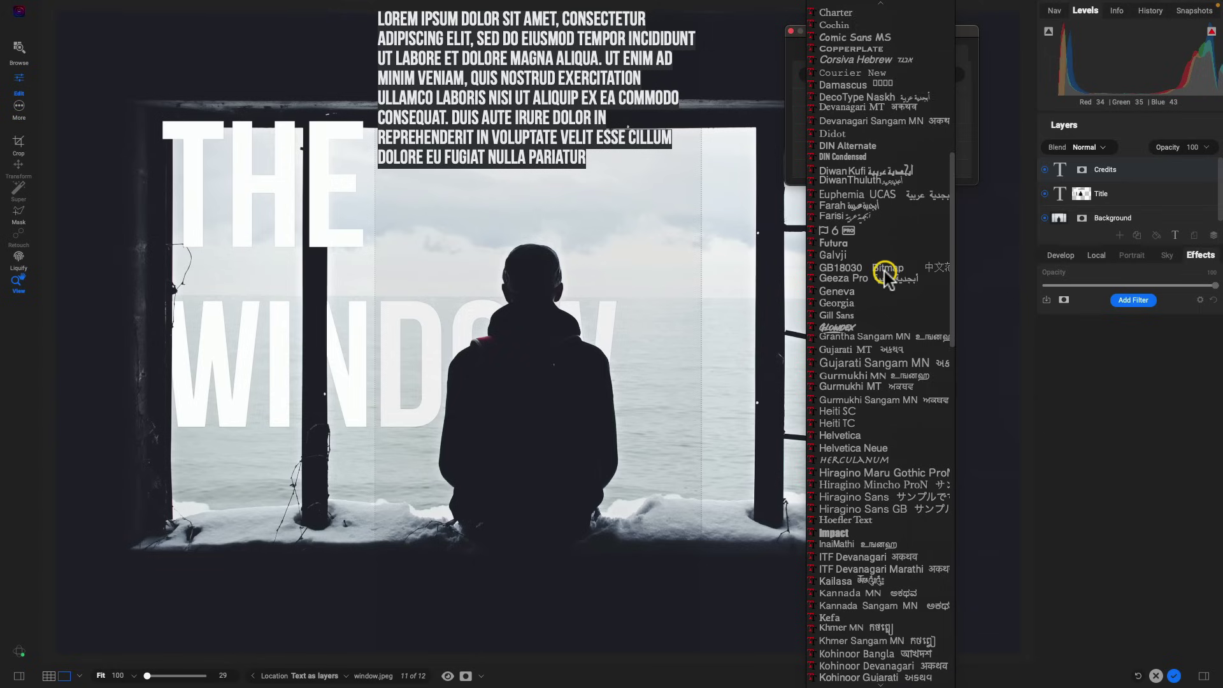
pyautogui.scroll(-15, 887, 274)
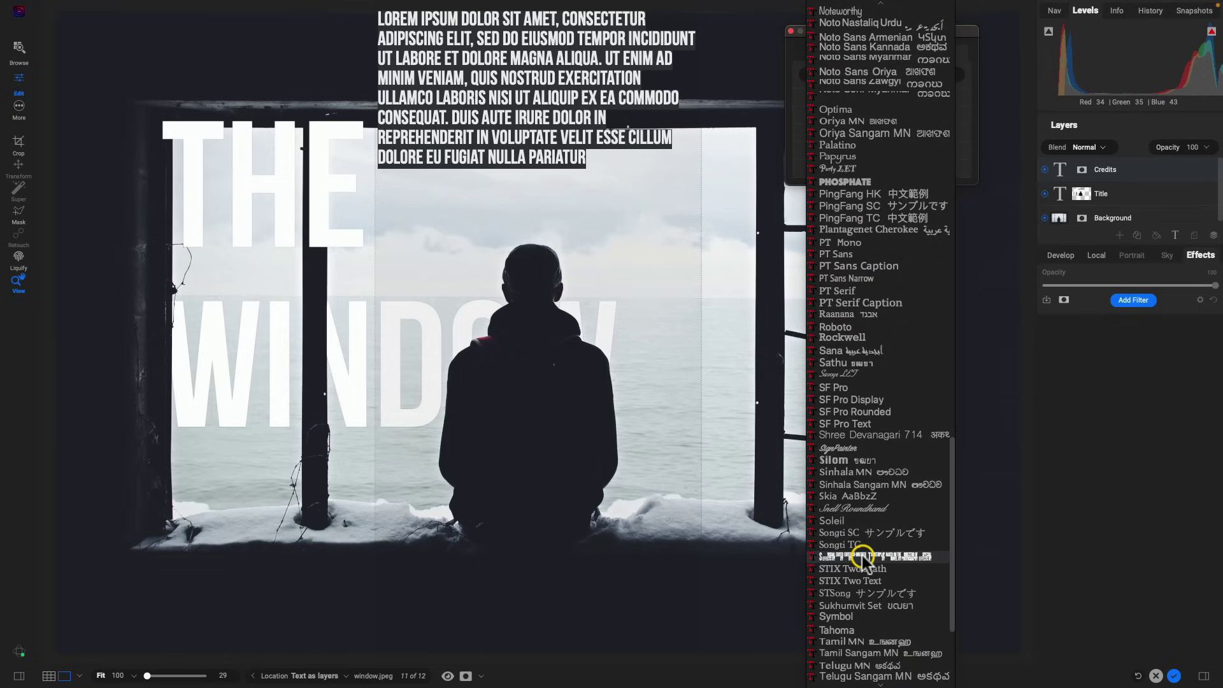
pyautogui.click(863, 557)
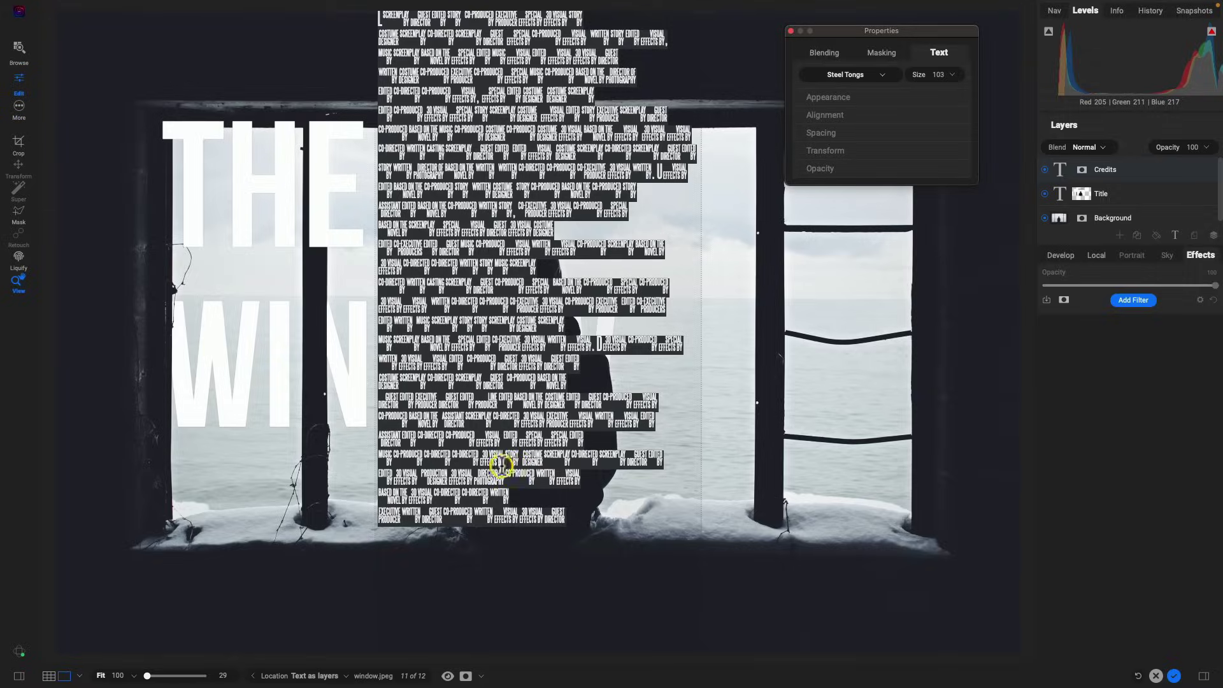
pyautogui.click(545, 404)
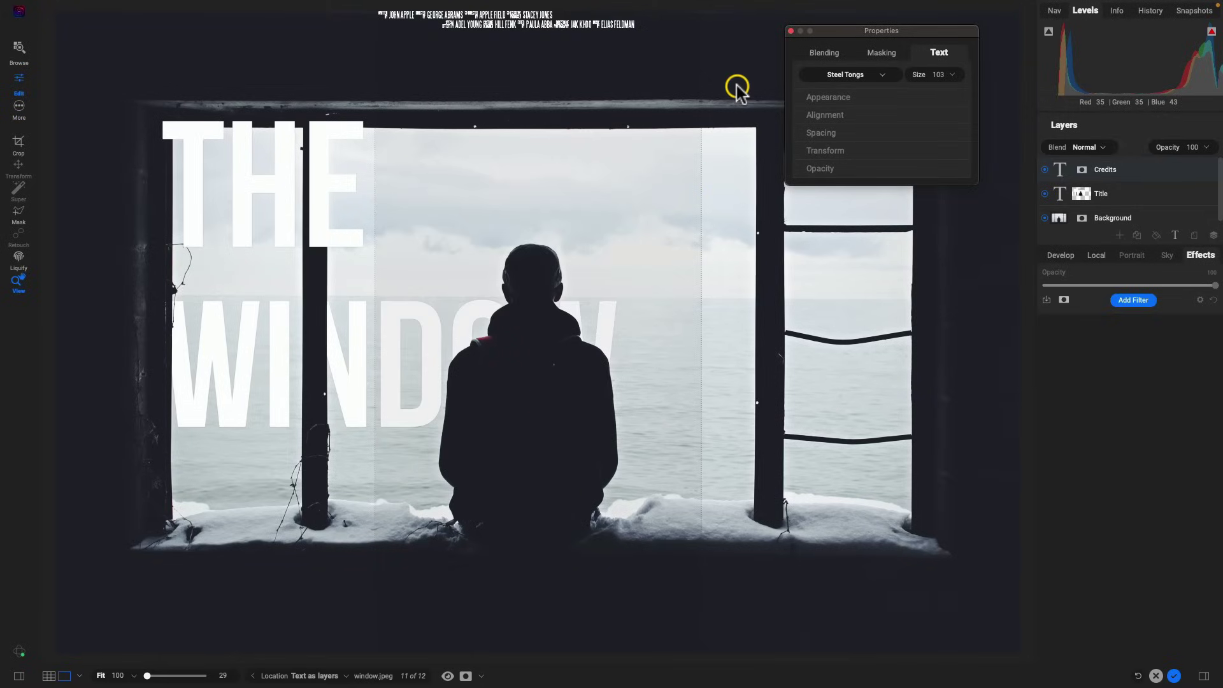
pyautogui.moveTo(578, 38); pyautogui.dragTo(579, 563)
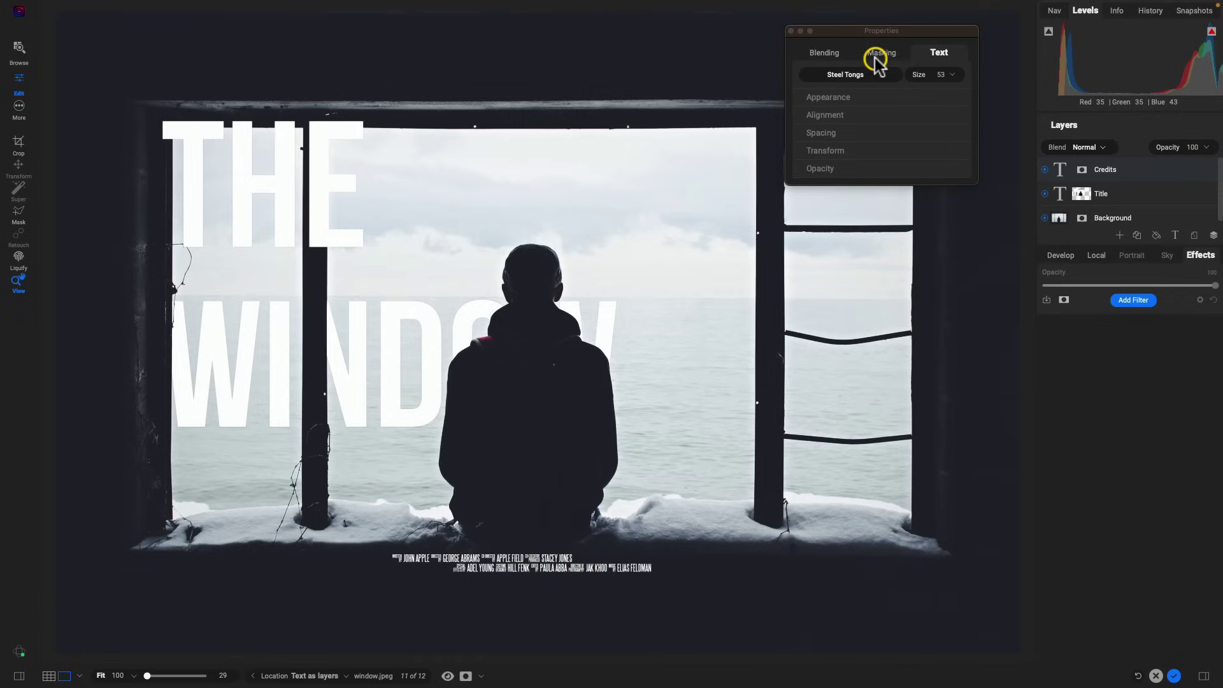
pyautogui.click(846, 112)
pyautogui.click(837, 137)
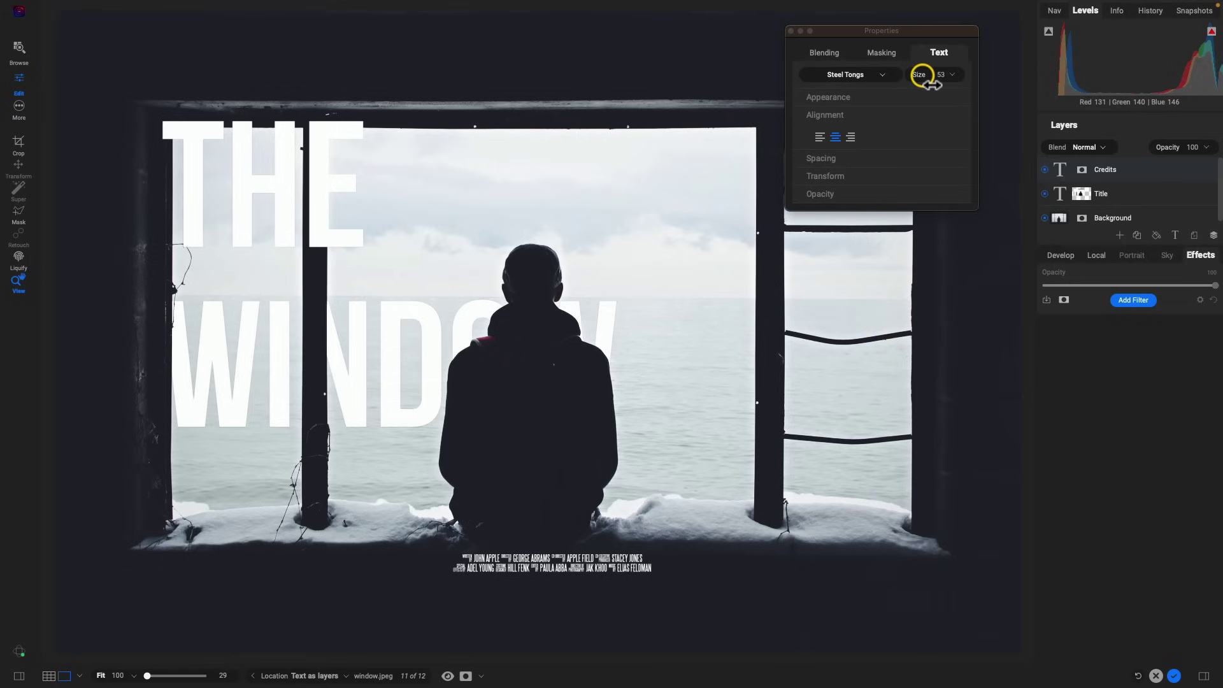
pyautogui.moveTo(925, 74); pyautogui.dragTo(926, 80)
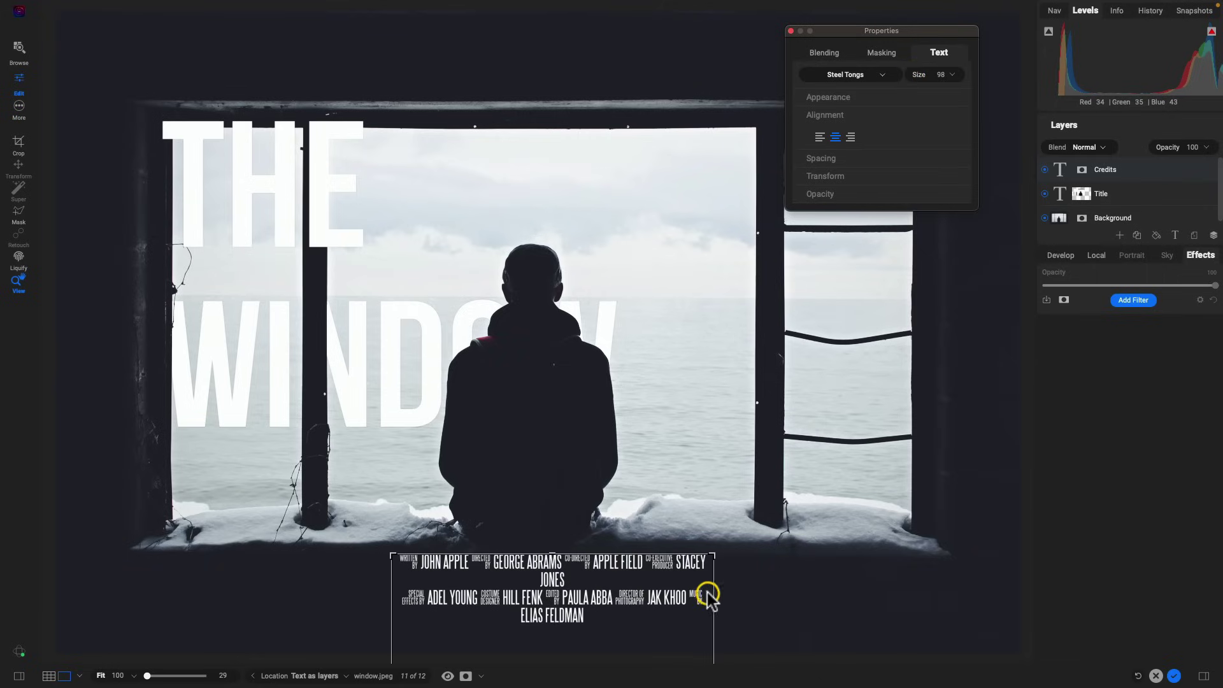
# - Reposition the credits block and widen its text box into two lines along the image bottom
pyautogui.moveTo(691, 590); pyautogui.dragTo(672, 480)
pyautogui.moveTo(694, 629); pyautogui.dragTo(672, 549)
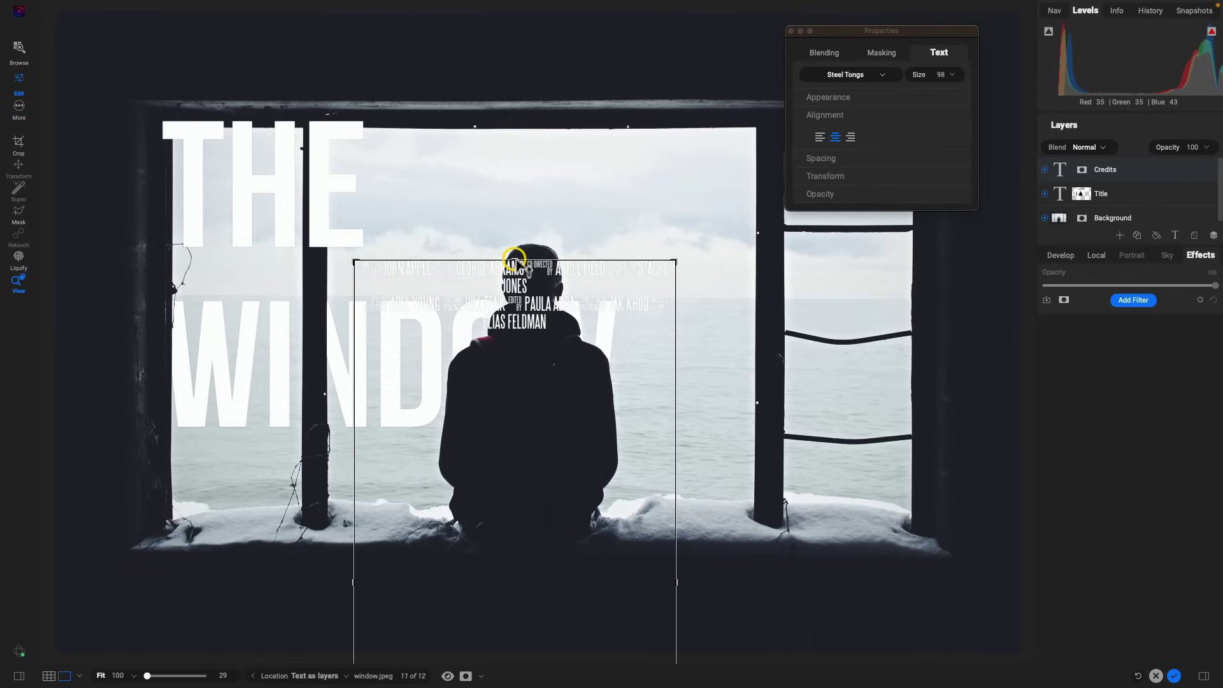
pyautogui.moveTo(527, 321); pyautogui.dragTo(536, 175)
pyautogui.moveTo(538, 273); pyautogui.dragTo(554, 128)
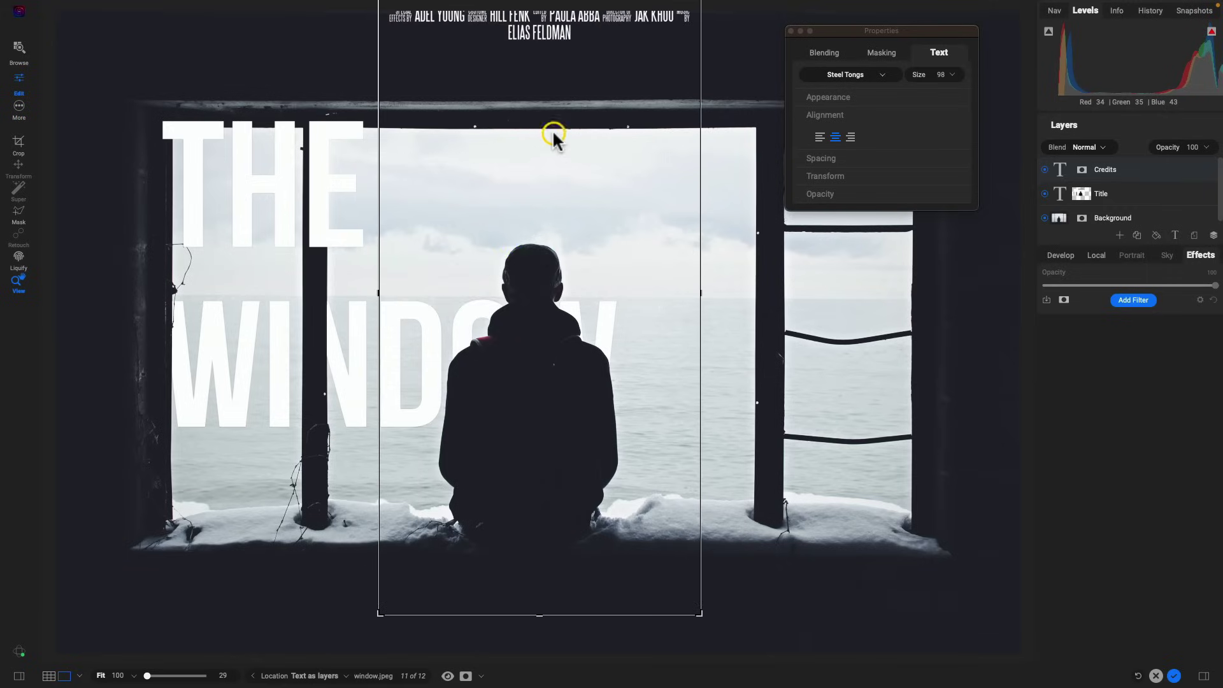
pyautogui.moveTo(543, 617); pyautogui.dragTo(537, 170)
pyautogui.moveTo(581, 49); pyautogui.dragTo(596, 435)
pyautogui.moveTo(705, 465); pyautogui.dragTo(821, 465)
pyautogui.moveTo(738, 398); pyautogui.dragTo(666, 574)
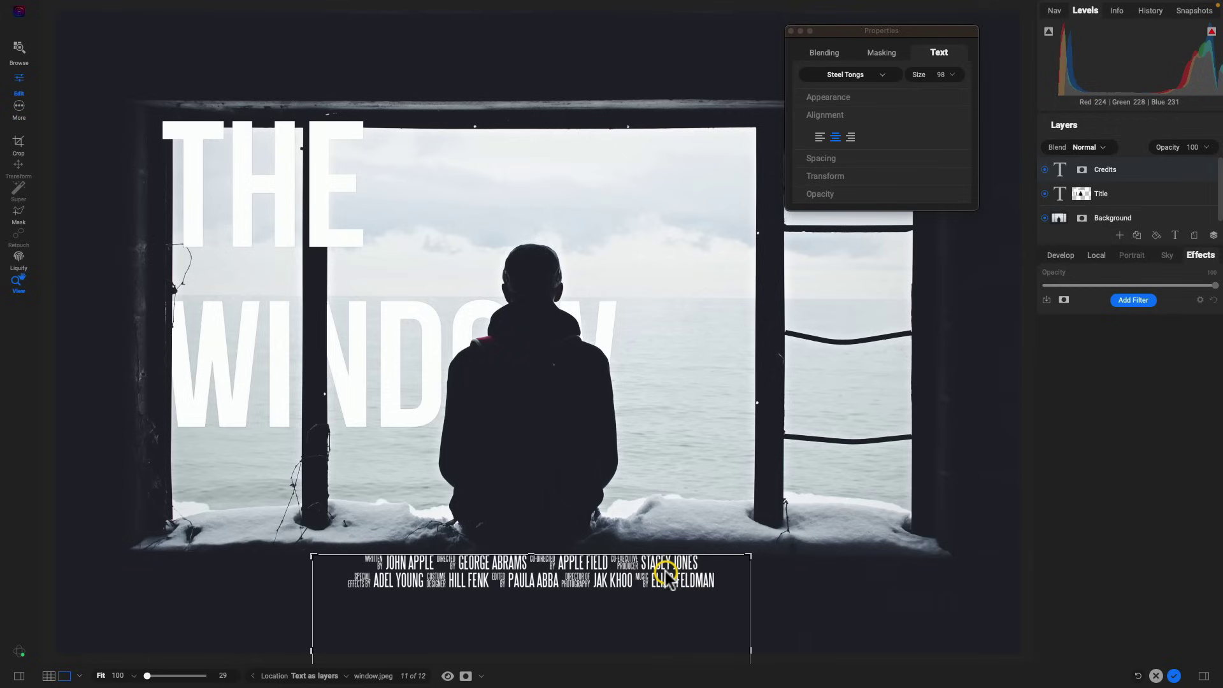
# - Nudge the credits block slightly lower and bring up the image browser for a new layer
pyautogui.click(1102, 552)
pyautogui.click(677, 595)
pyautogui.moveTo(650, 579); pyautogui.dragTo(658, 598)
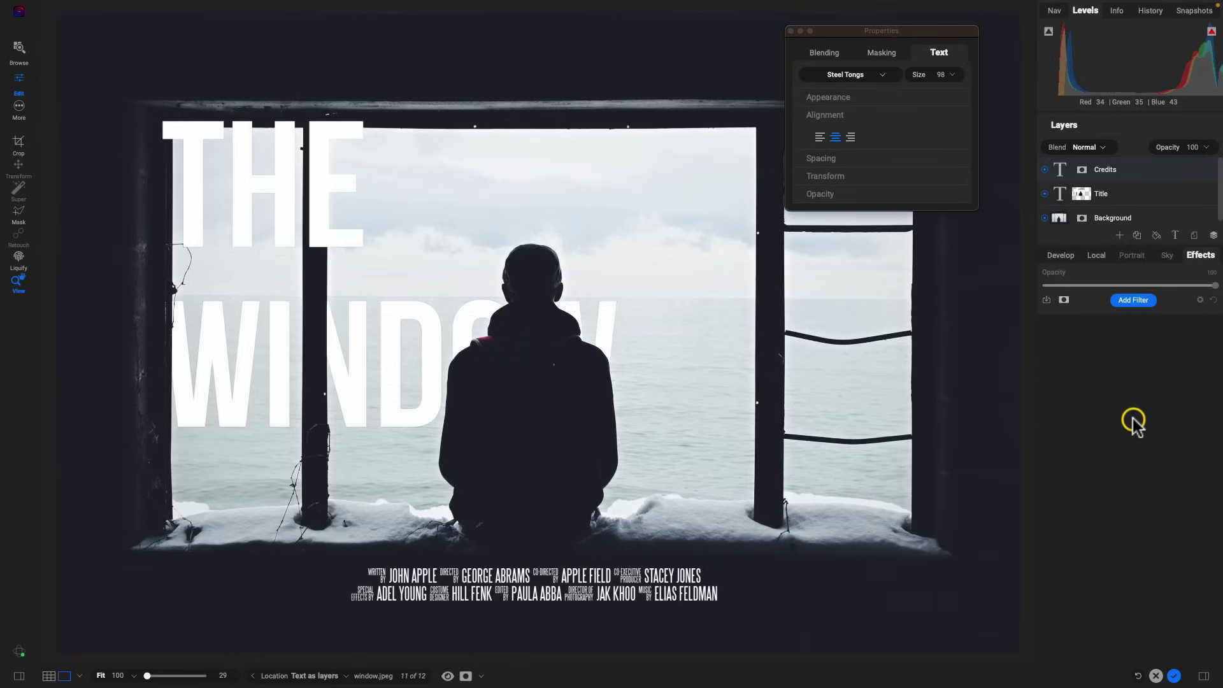
pyautogui.click(631, 578)
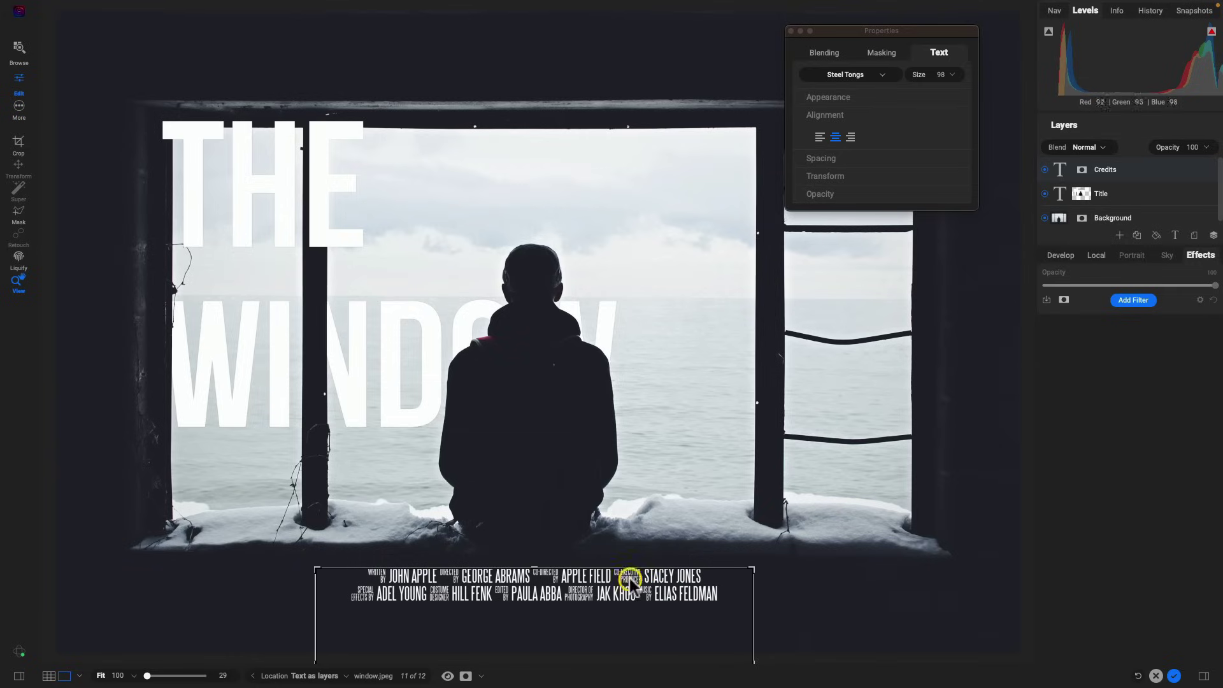
pyautogui.click(766, 633)
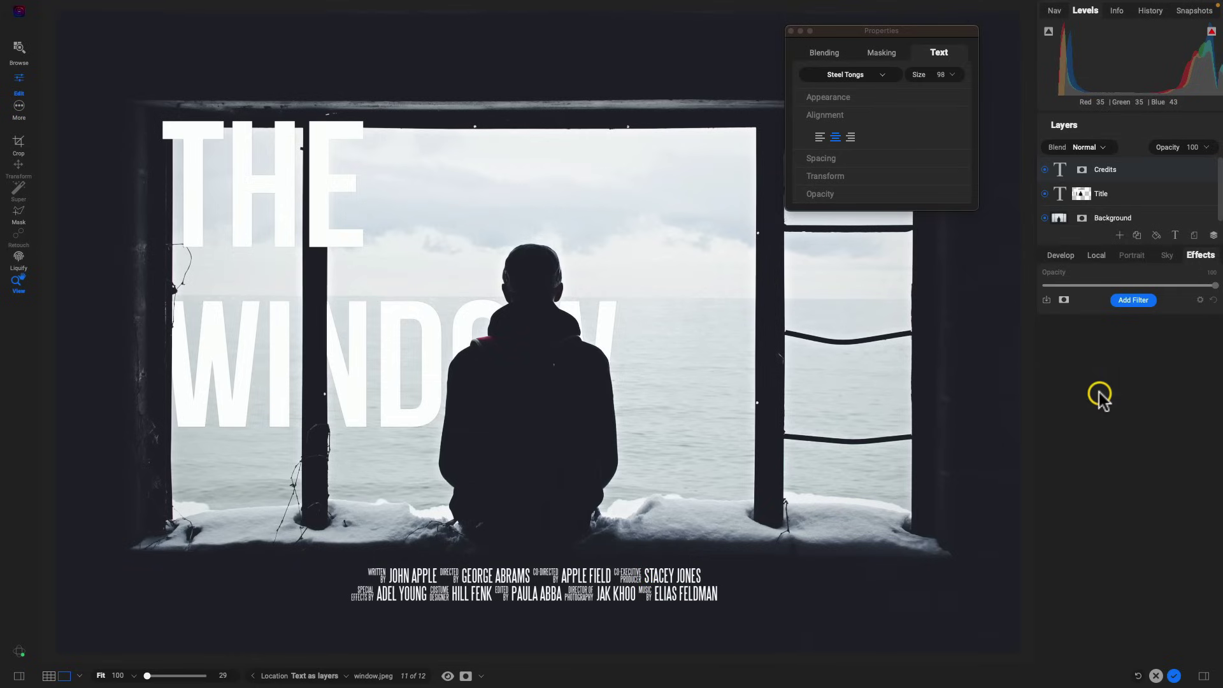
pyautogui.click(1120, 235)
# - Add credits.png as a new layer and move it down onto the bottom credits
pyautogui.doubleClick(464, 519)
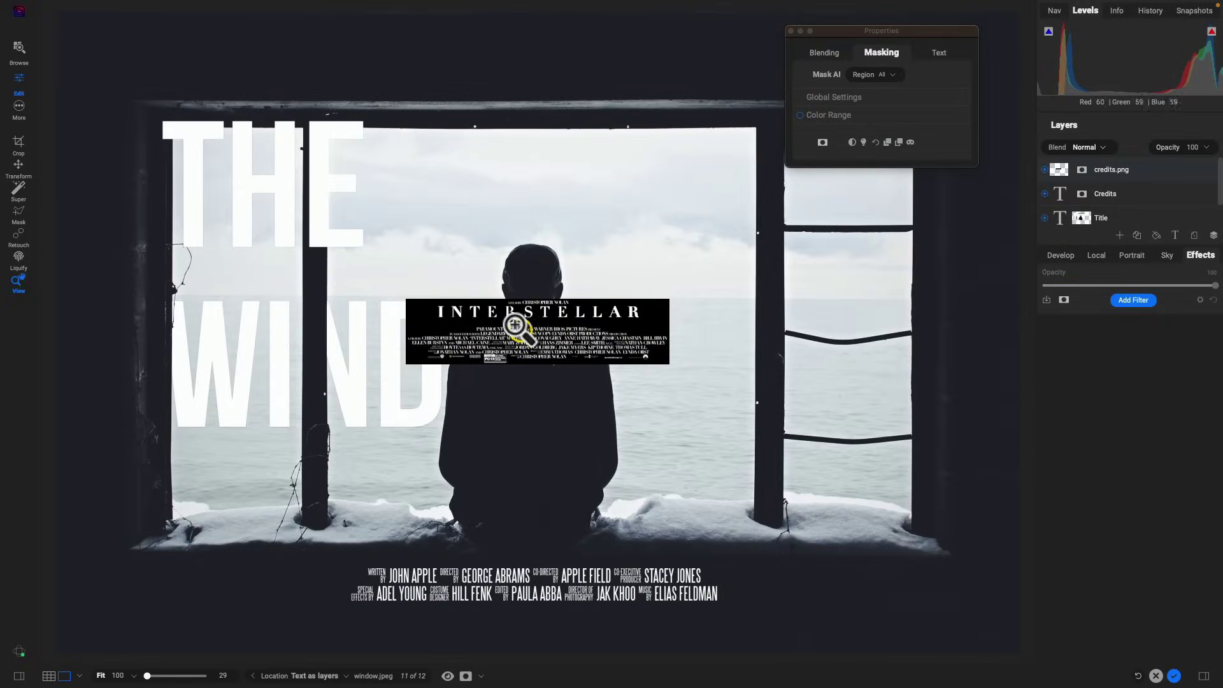
pyautogui.click(514, 325)
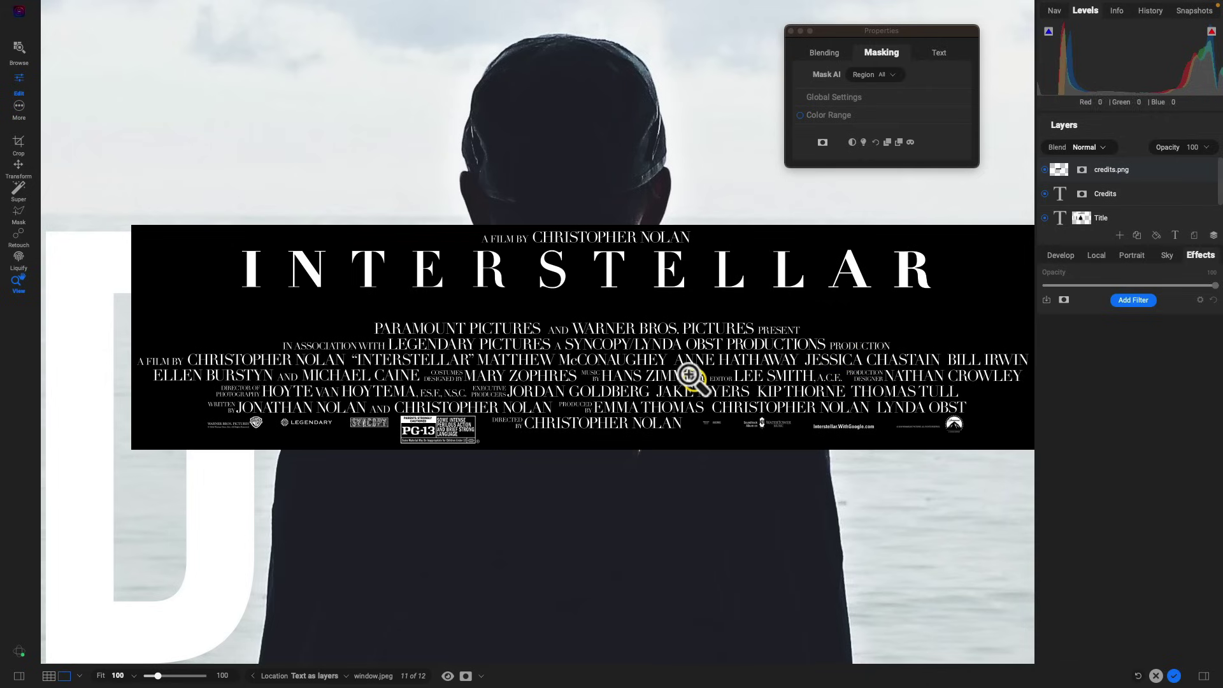
pyautogui.press('v')
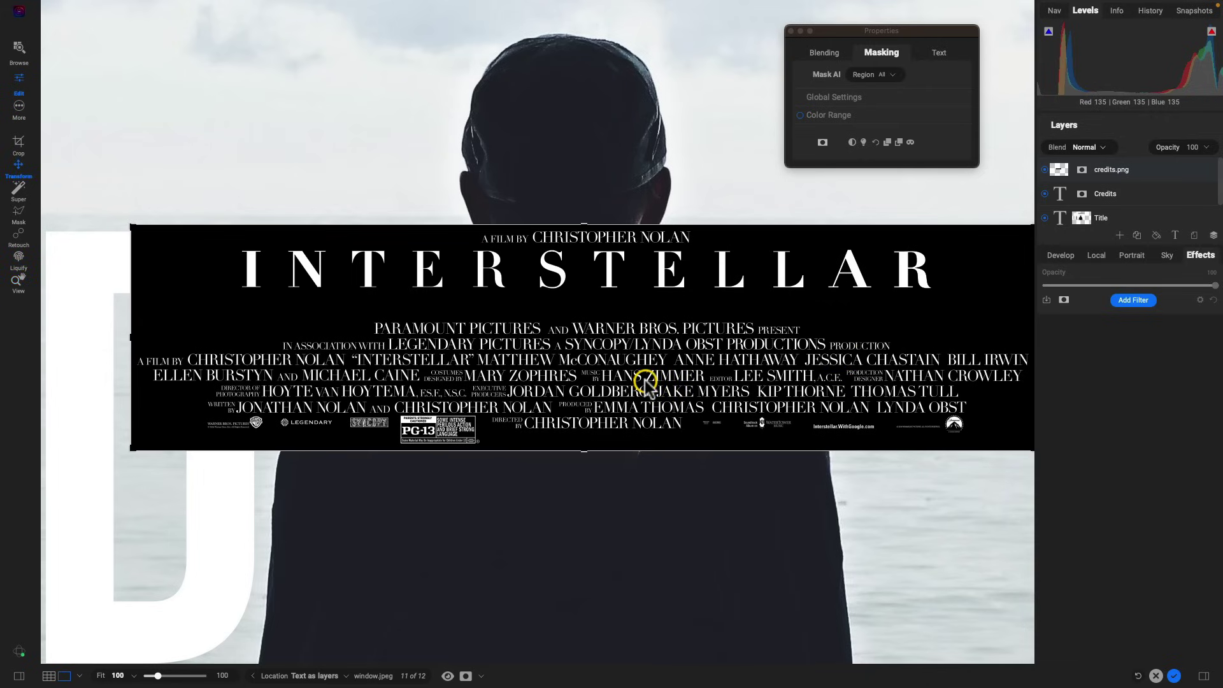
pyautogui.press('z')
pyautogui.hotkey('ctrl', '-')
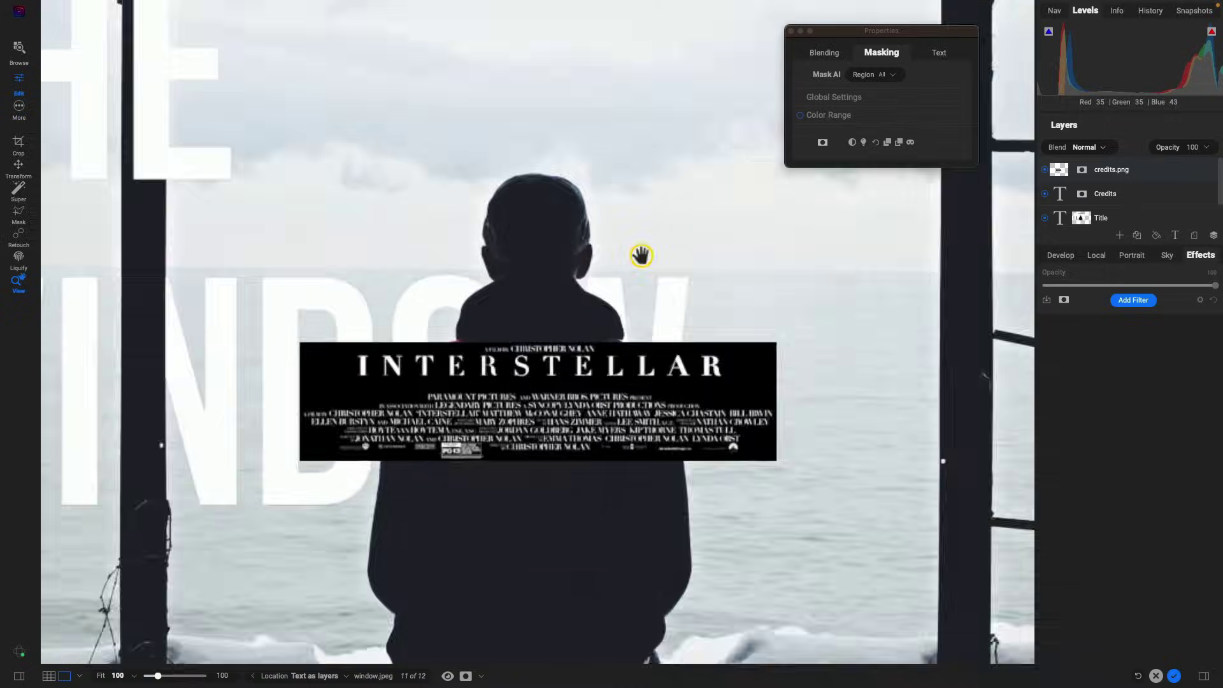
pyautogui.hotkey('ctrl', '-')
pyautogui.press('v')
pyautogui.moveTo(559, 370); pyautogui.dragTo(602, 596)
pyautogui.press('z')
pyautogui.click(549, 616)
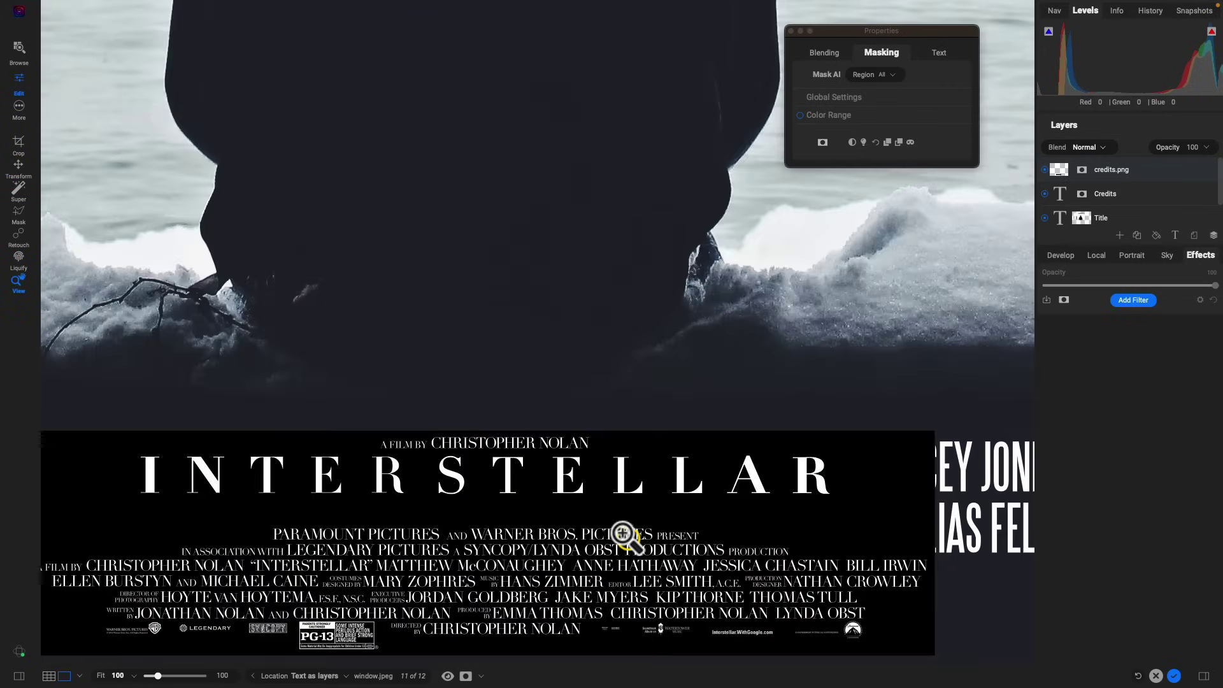
pyautogui.click(623, 533)
pyautogui.scroll(-5, 626, 535)
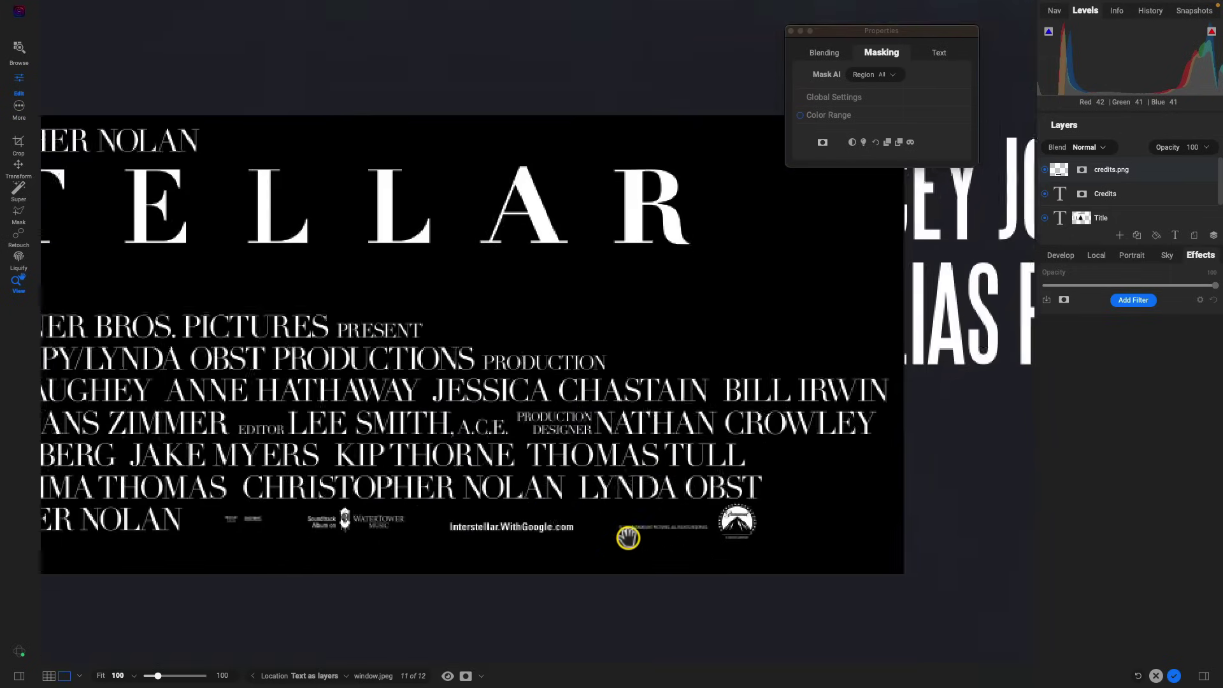
pyautogui.scroll(-3, 627, 537)
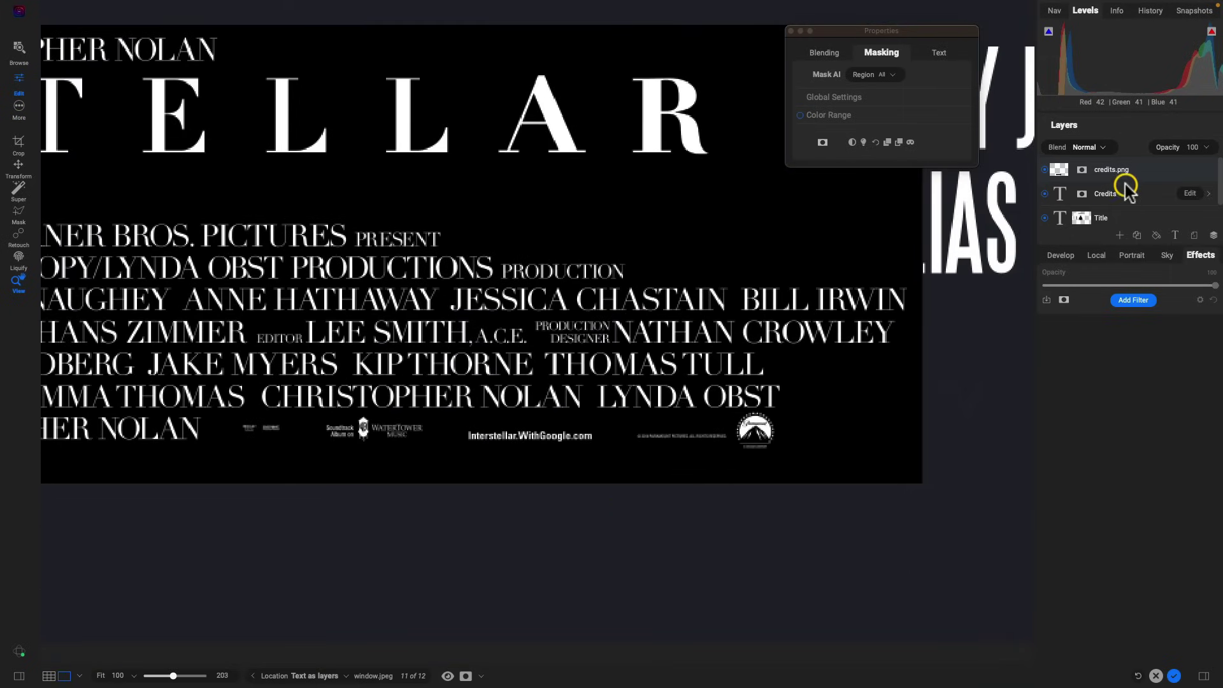
# - Rename the new layer 'logos' and give it a layer mask
pyautogui.doubleClick(1111, 170)
pyautogui.write('logos')
pyautogui.press('Return')
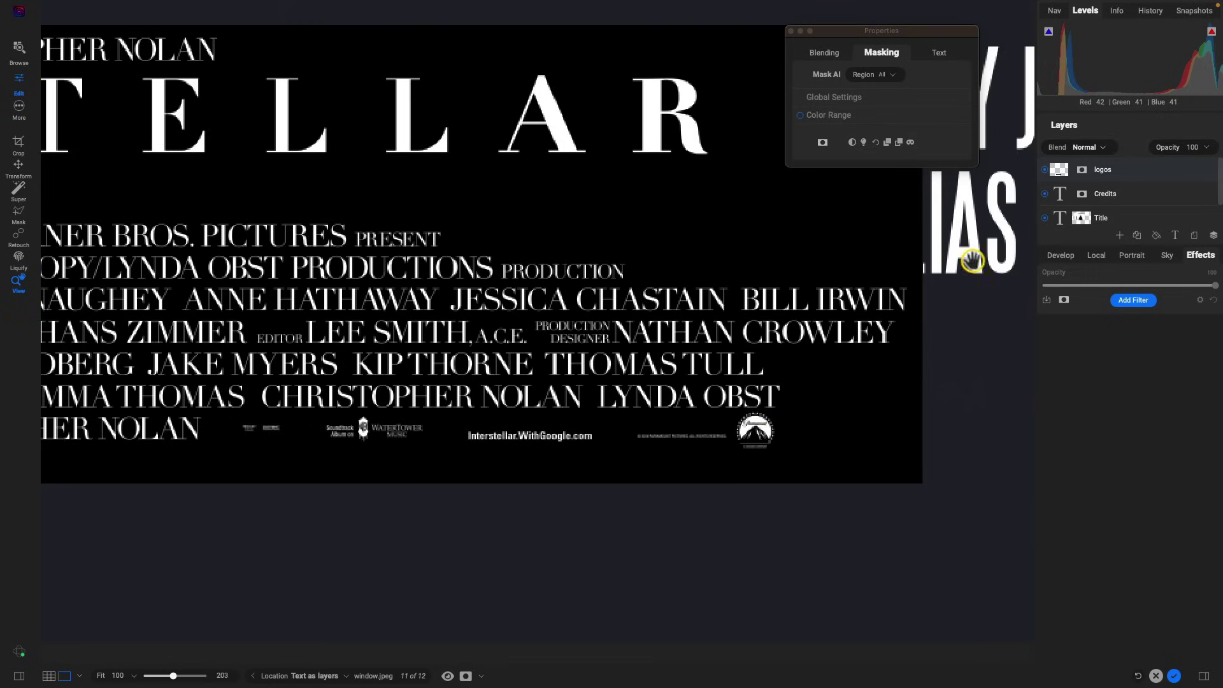
pyautogui.click(1082, 169)
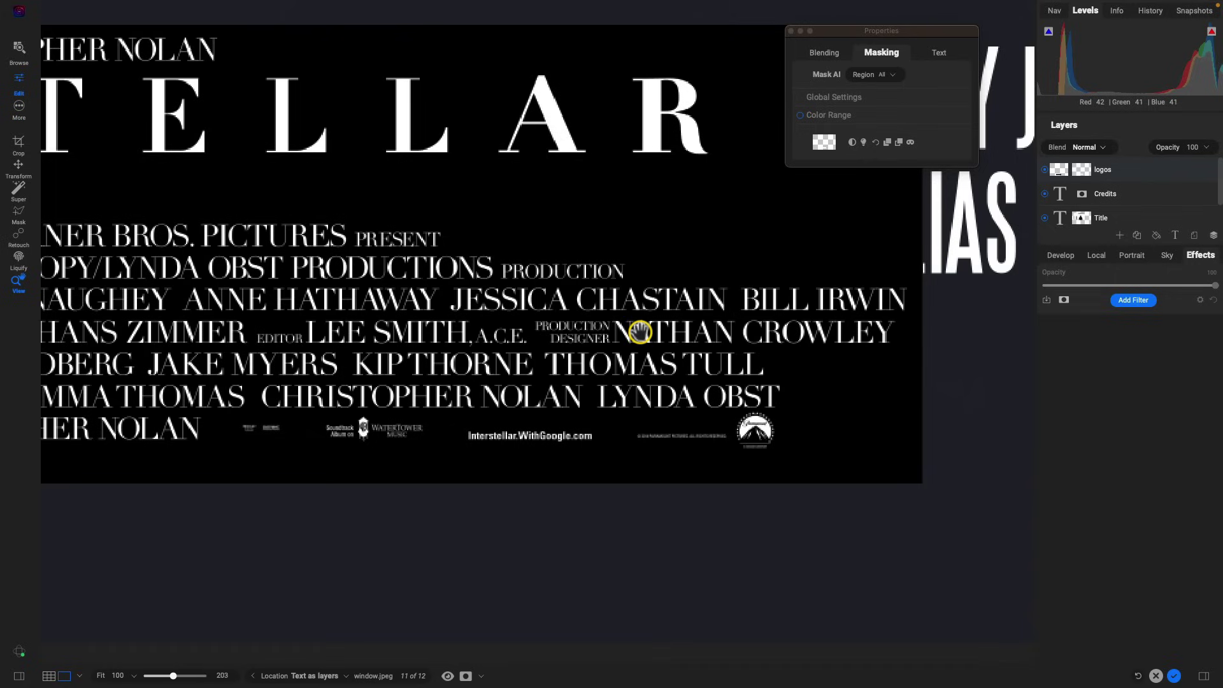
pyautogui.press('b')
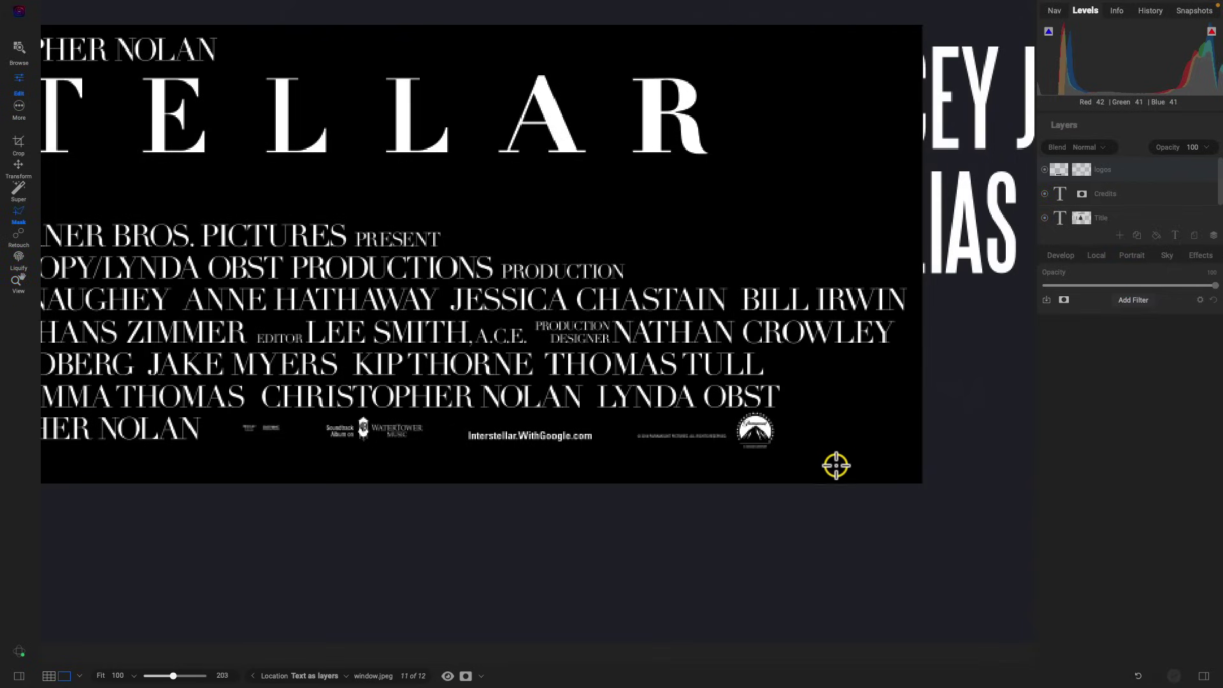
# - Mask out the credits text above the logo strip, then fit the whole poster in view
pyautogui.moveTo(796, 411)
pyautogui.mouseDown()
pyautogui.moveTo(675, 419)
pyautogui.moveTo(682, 407)
pyautogui.moveTo(498, 446)
pyautogui.moveTo(265, 411)
pyautogui.moveTo(230, 419)
pyautogui.moveTo(216, 449)
pyautogui.moveTo(510, 463)
pyautogui.moveTo(551, 447)
pyautogui.moveTo(510, 411)
pyautogui.mouseUp()
pyautogui.hscroll(-10, 218, 451)
pyautogui.hscroll(10, 510, 407)
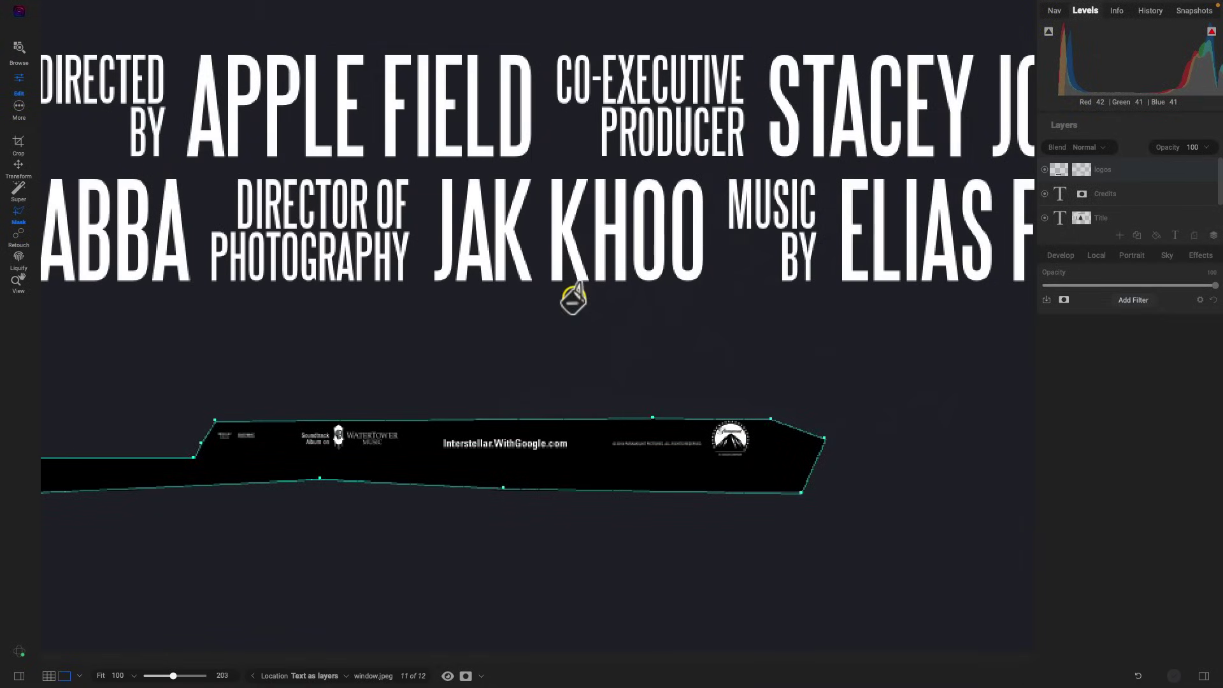
pyautogui.click(462, 400)
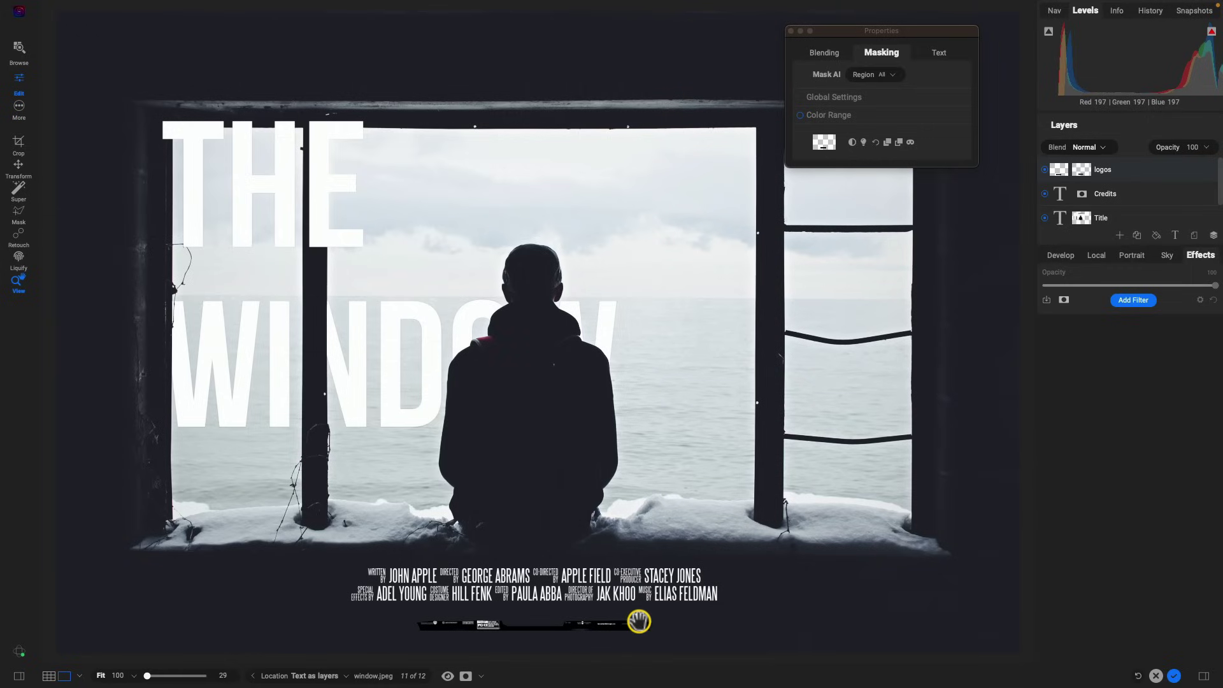
# - Set the logos layer to Screen blend, nudge the logo strip up, and enlarge the layers list
pyautogui.press('v')
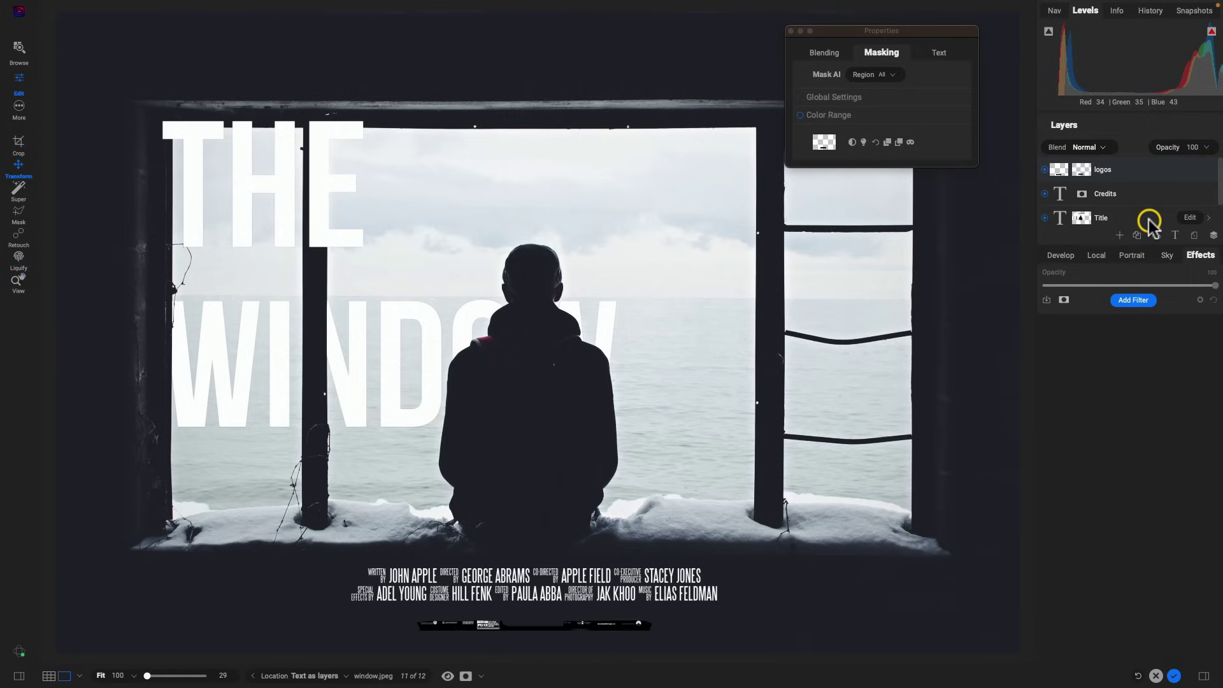
pyautogui.click(1100, 151)
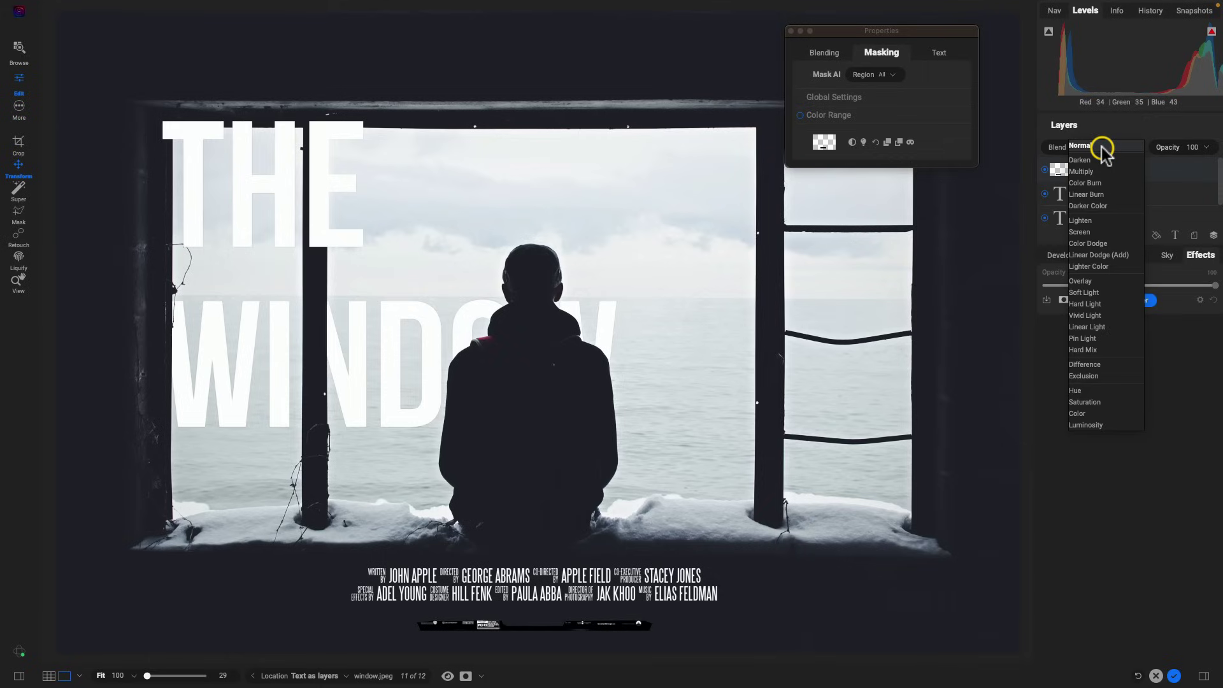
pyautogui.click(1101, 233)
pyautogui.moveTo(596, 627); pyautogui.dragTo(596, 616)
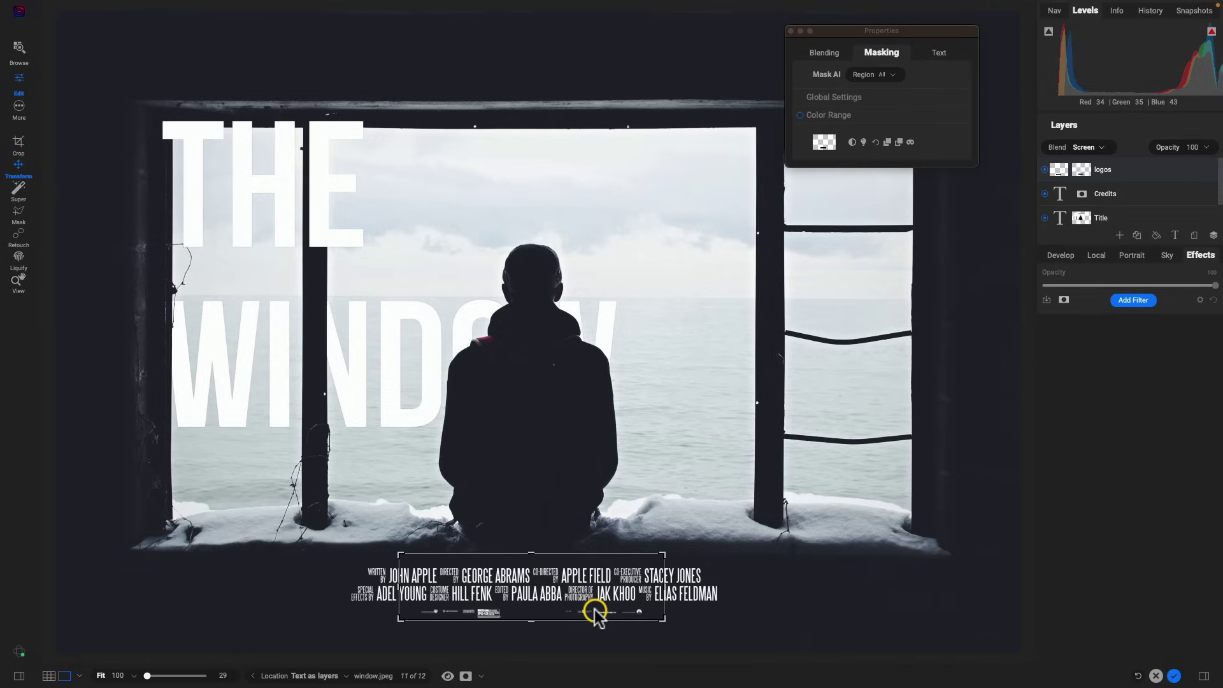
pyautogui.press('z')
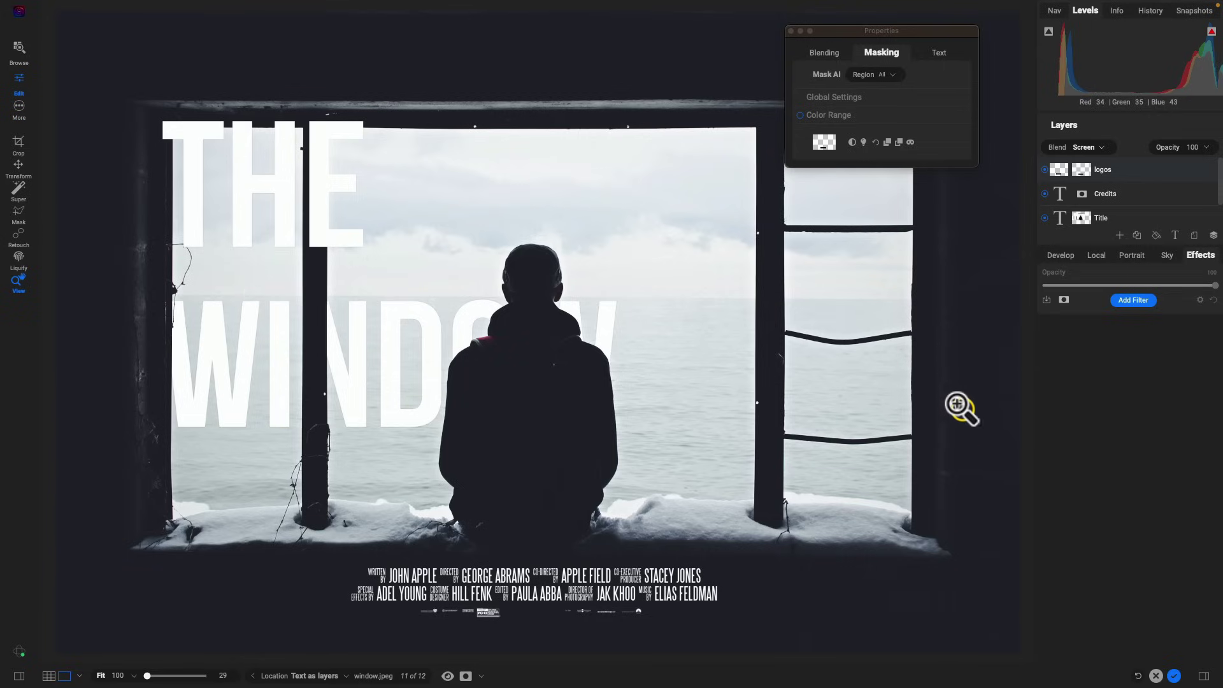
pyautogui.scroll(-1, 1083, 217)
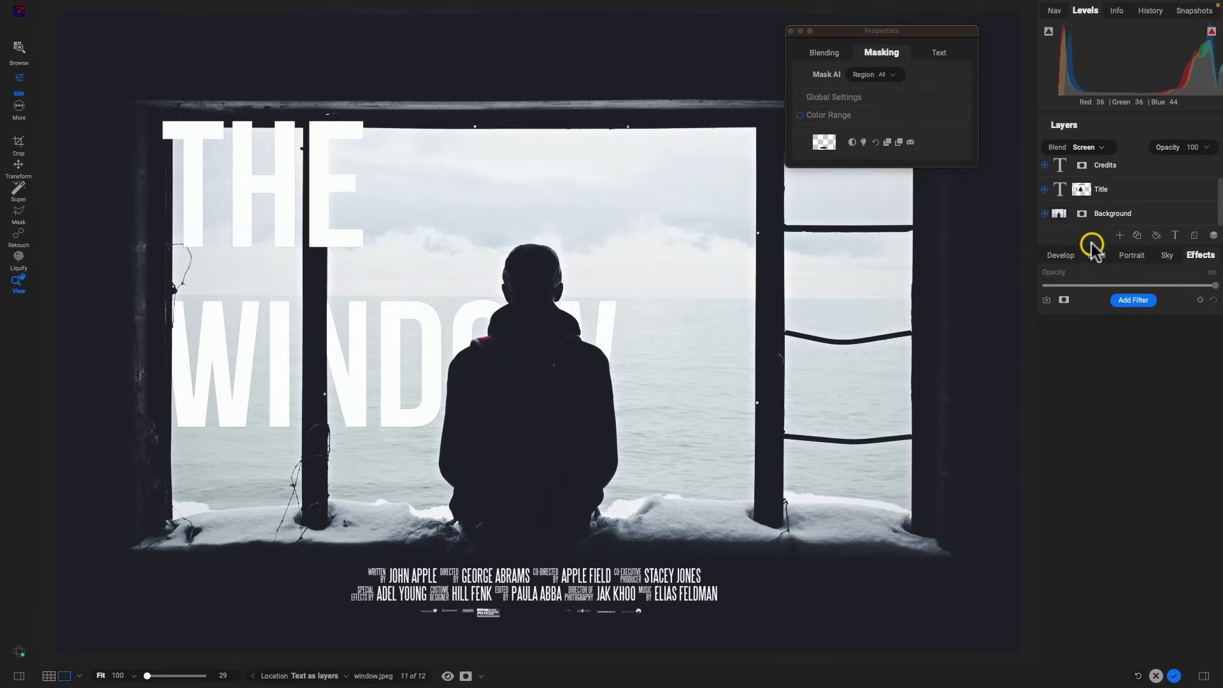
pyautogui.moveTo(1094, 246); pyautogui.dragTo(1093, 385)
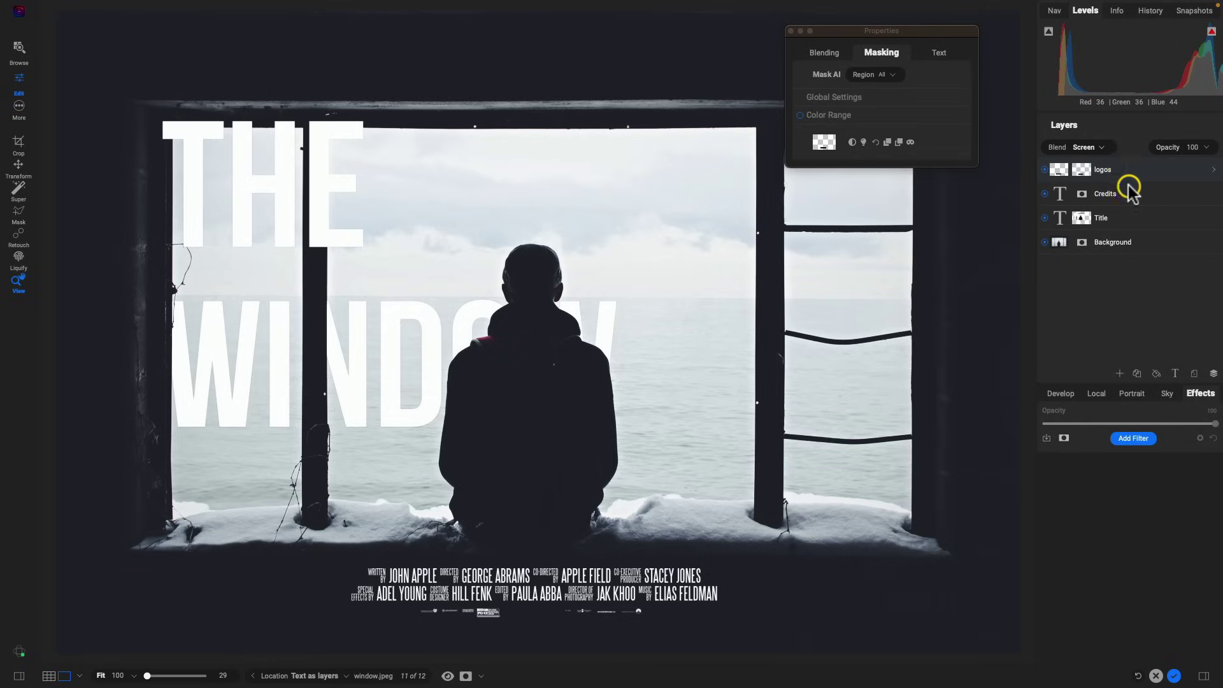
# - Swap the Background's Curves filter for a Textures filter with the Leak style, then toggle it off
pyautogui.click(1153, 241)
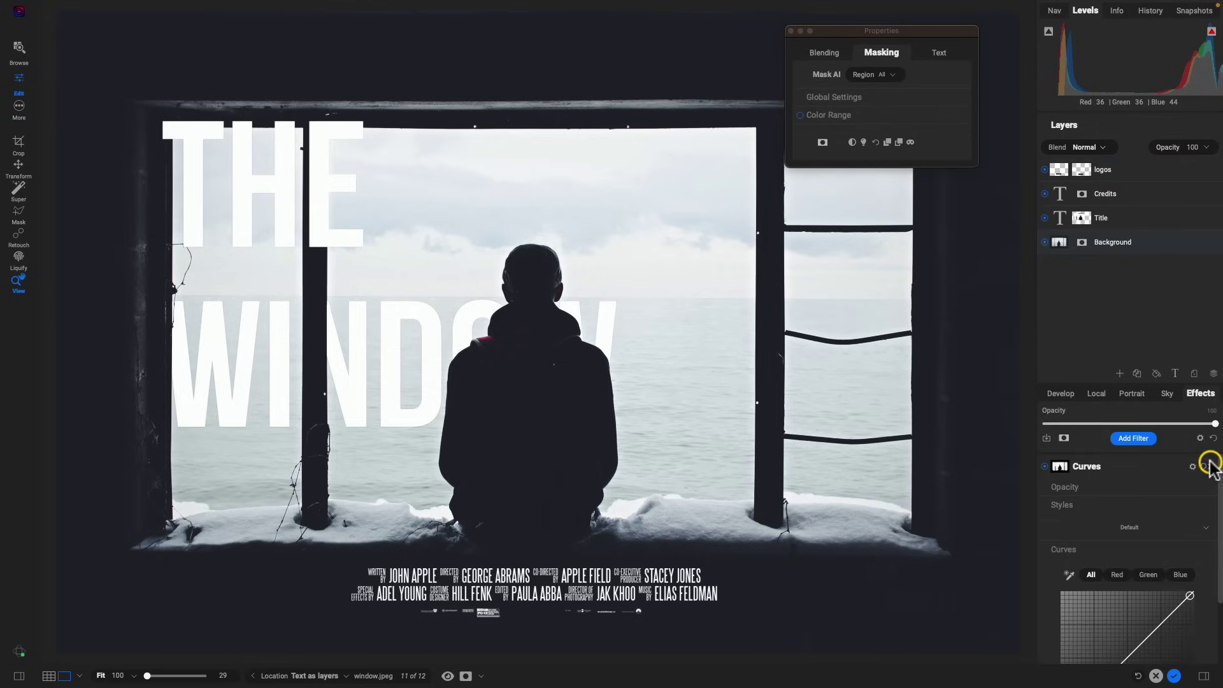
pyautogui.click(1209, 467)
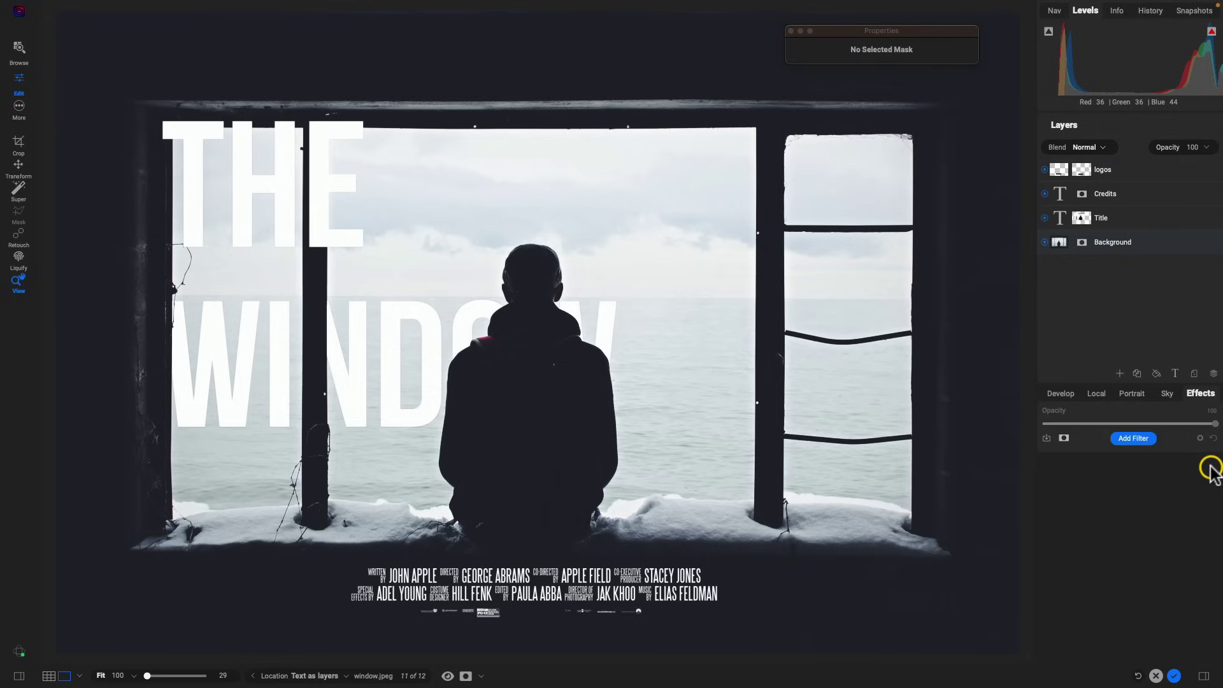
pyautogui.click(1134, 439)
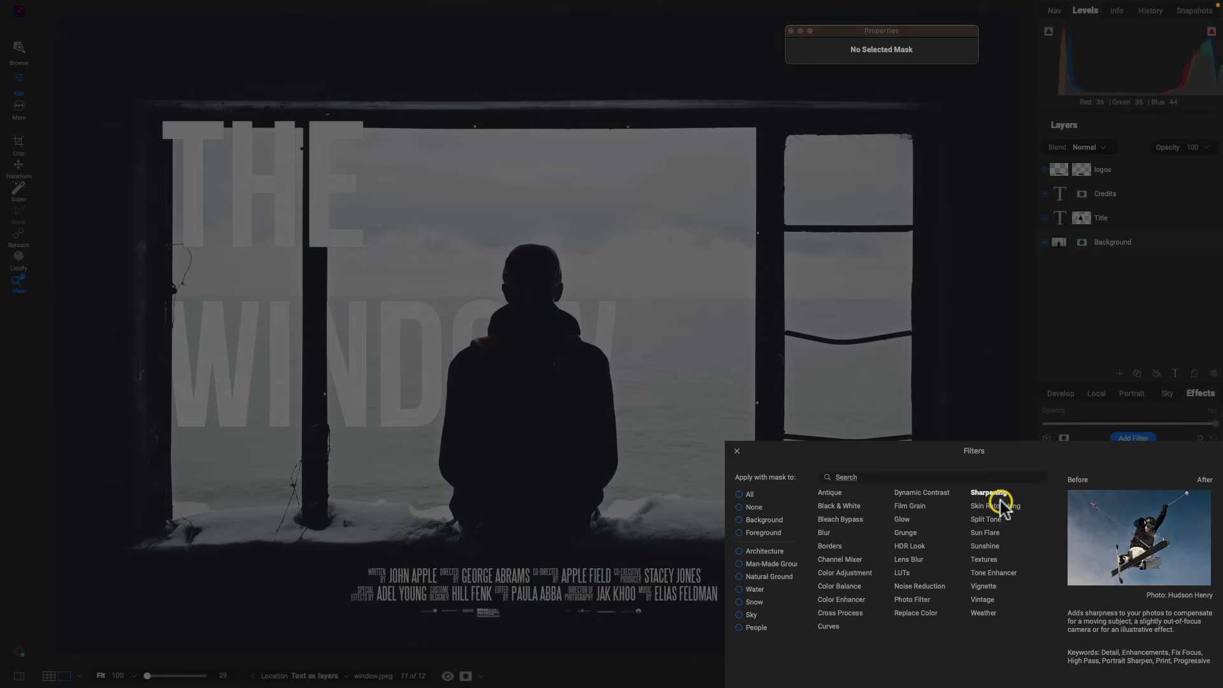
pyautogui.click(983, 559)
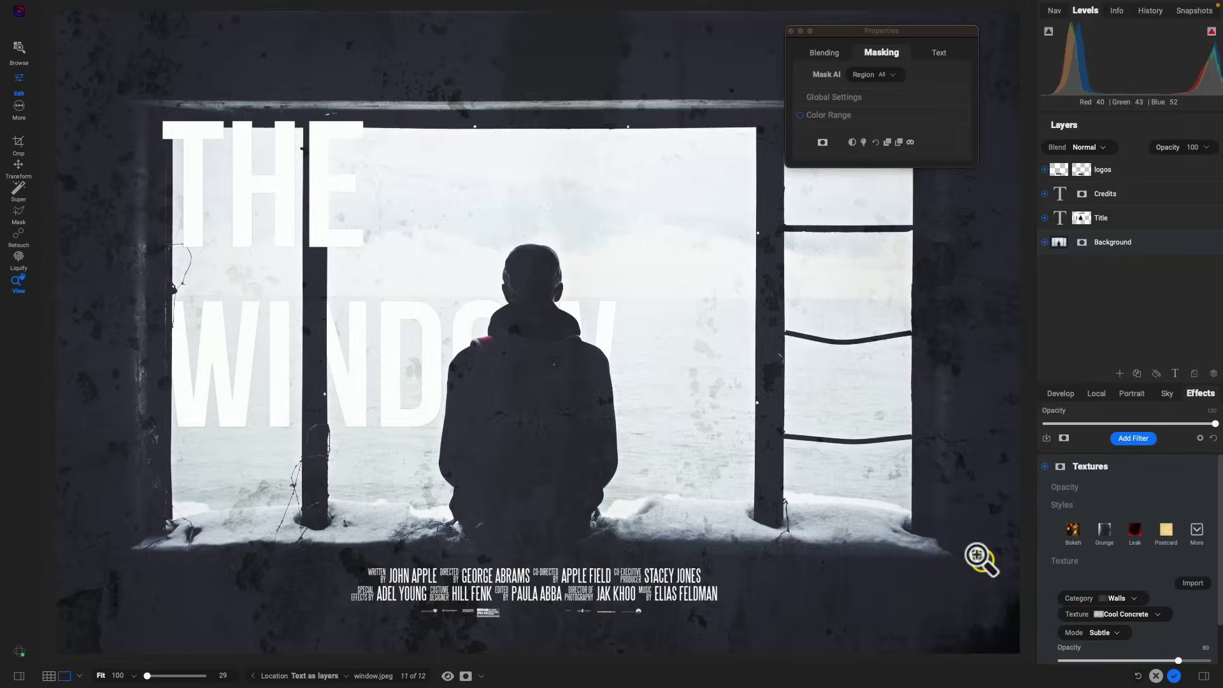
pyautogui.click(1135, 531)
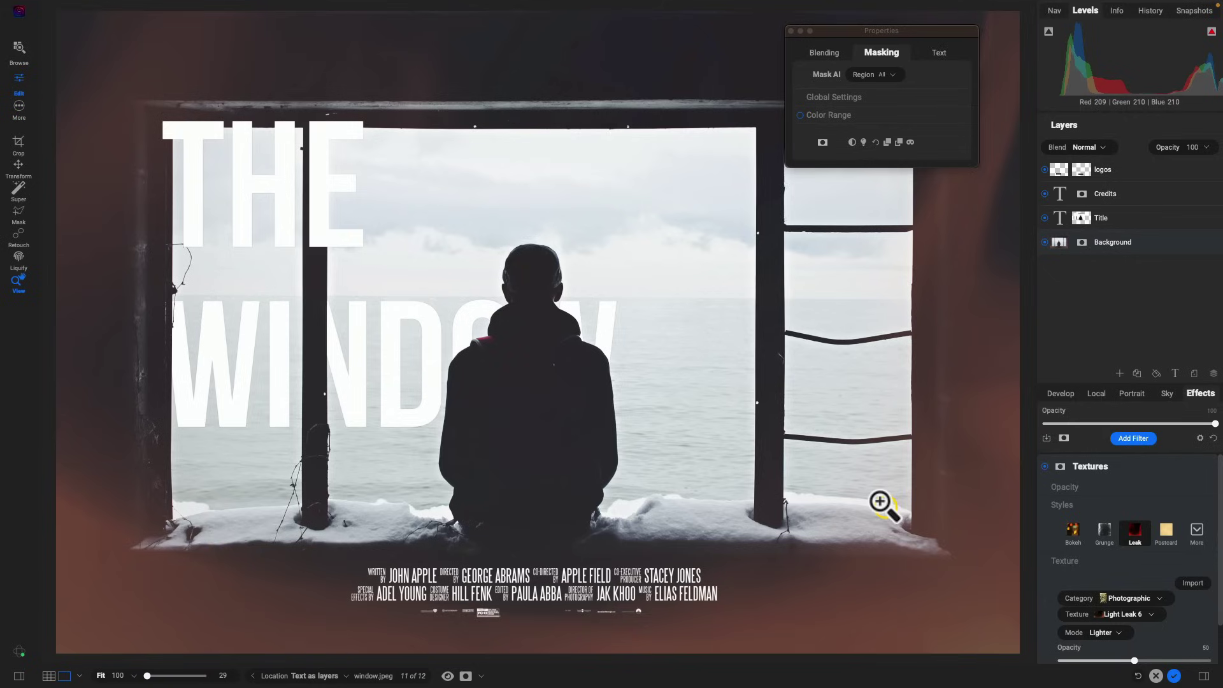
pyautogui.click(1046, 467)
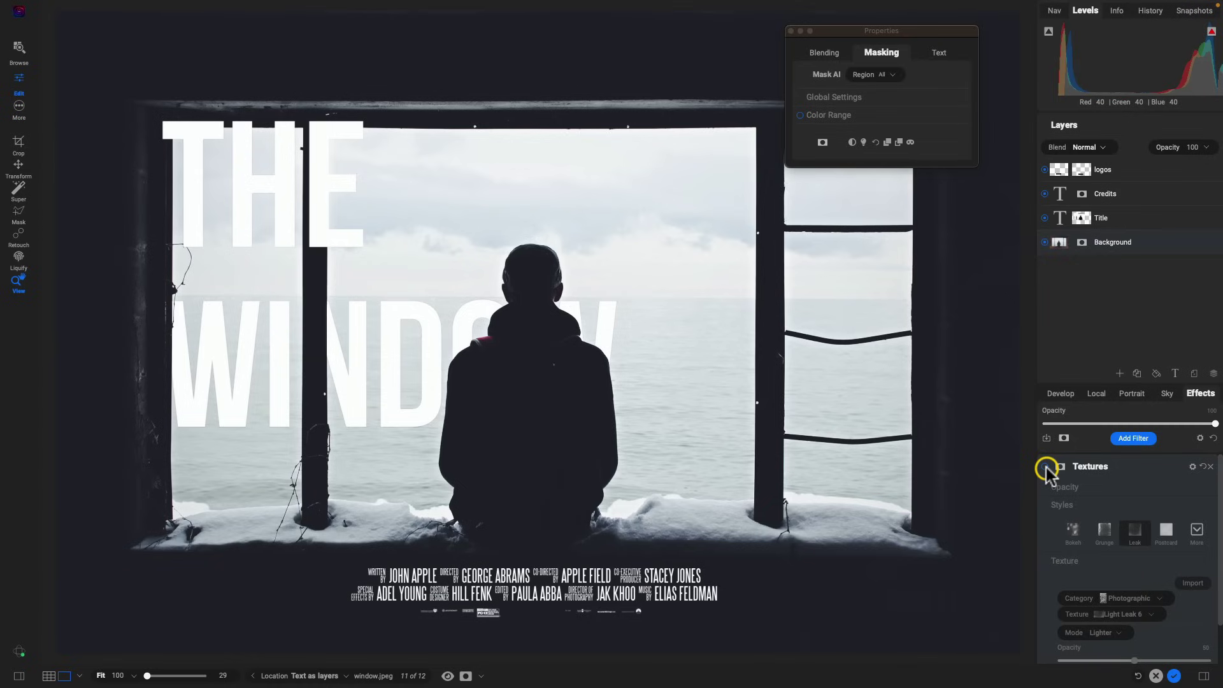
# - Re-enable the Textures filter, briefly try Grunge and the styles list, then return to Leak
pyautogui.click(1046, 468)
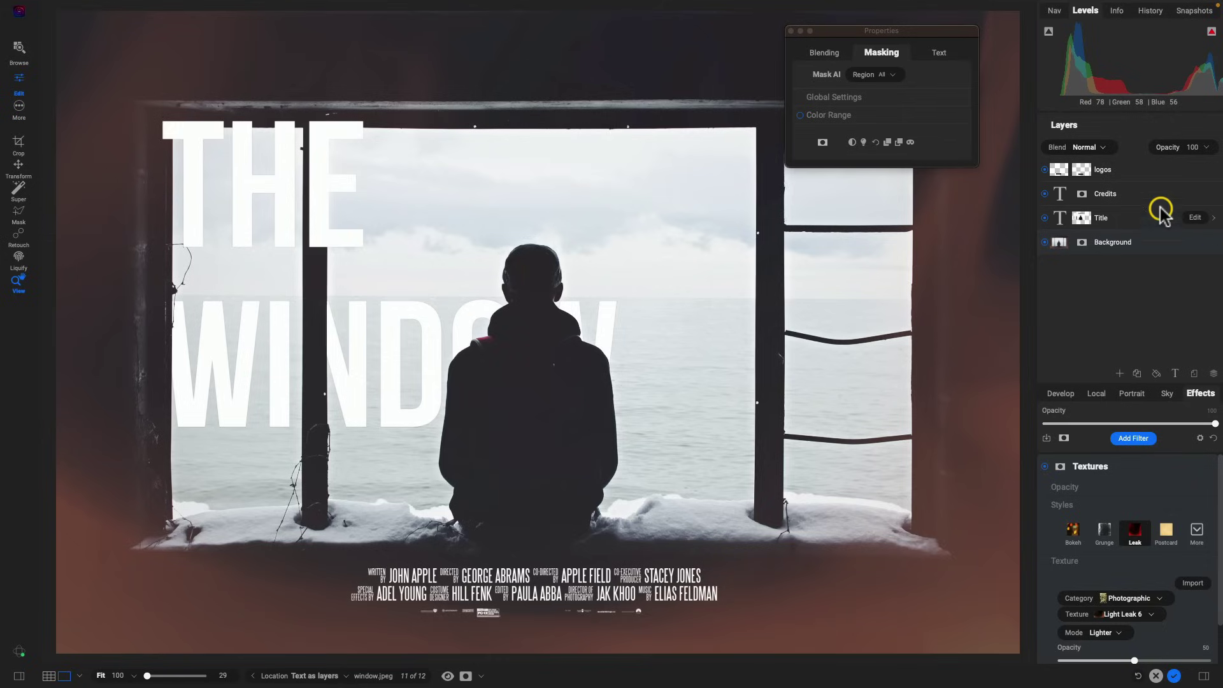
pyautogui.click(1146, 172)
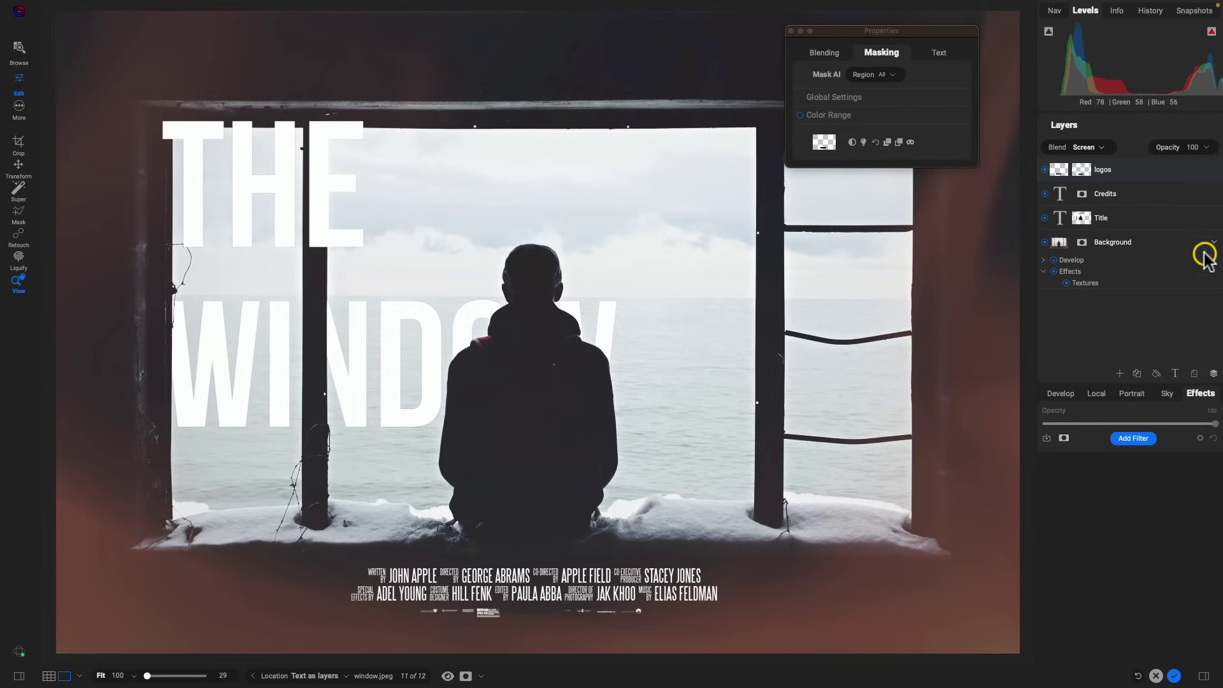
pyautogui.click(1086, 284)
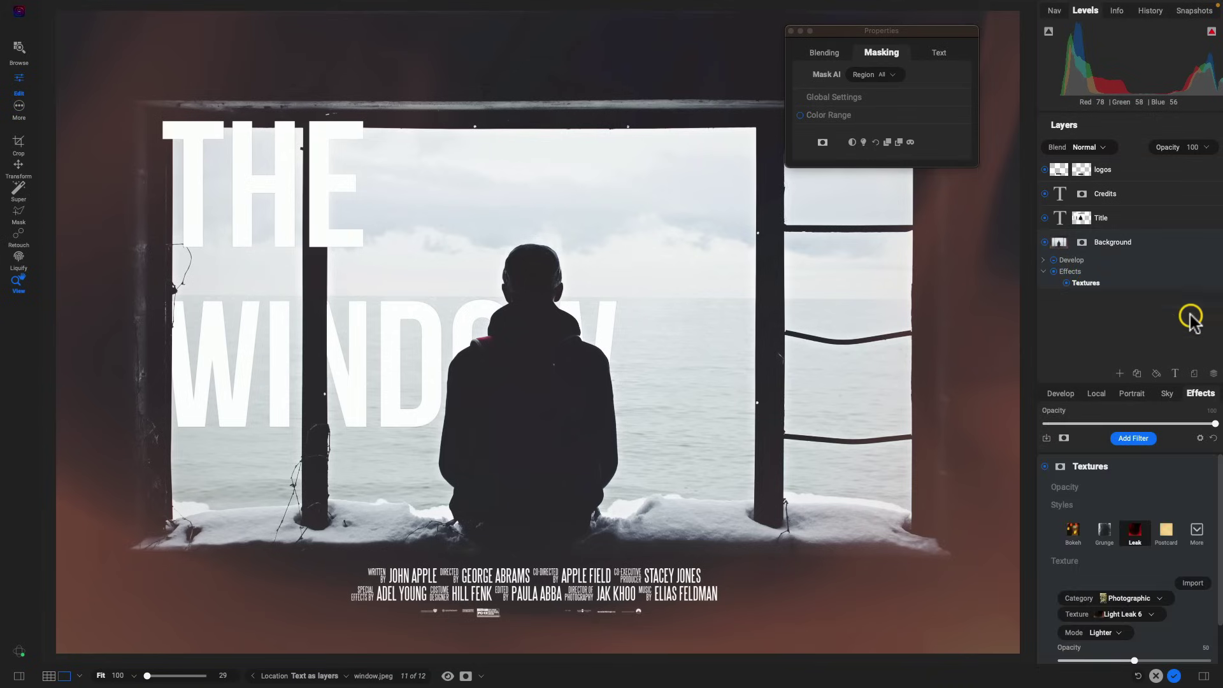
pyautogui.scroll(-1, 1146, 557)
pyautogui.click(1104, 509)
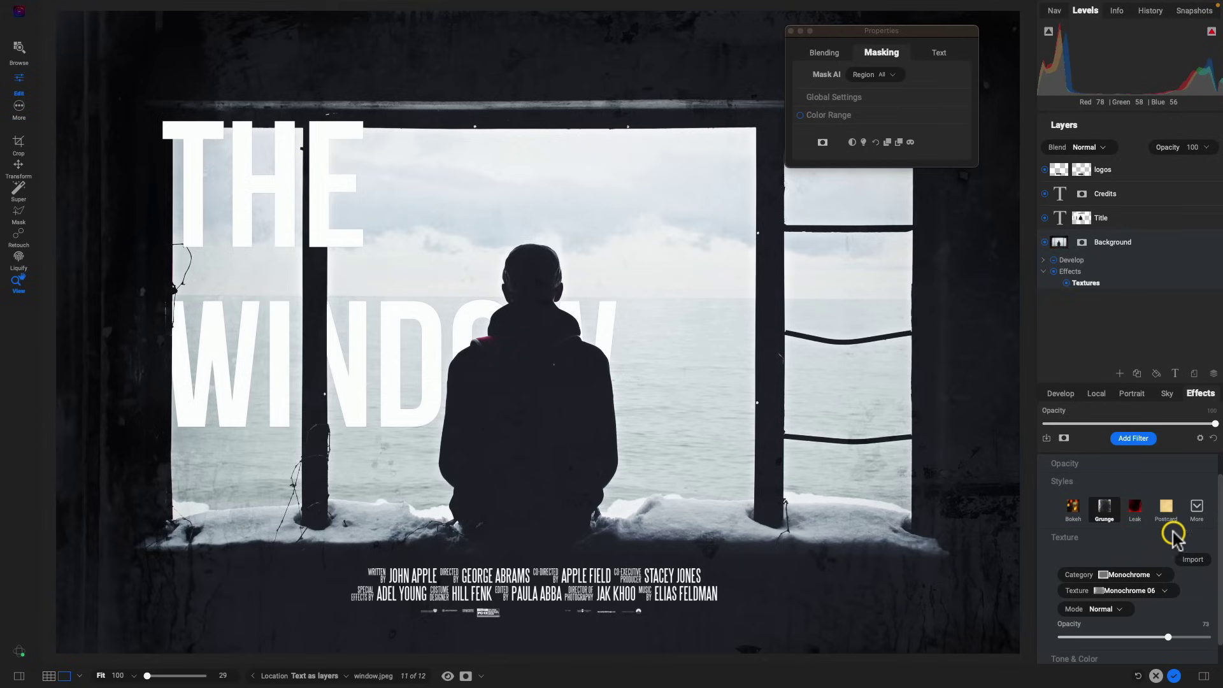
pyautogui.click(1198, 504)
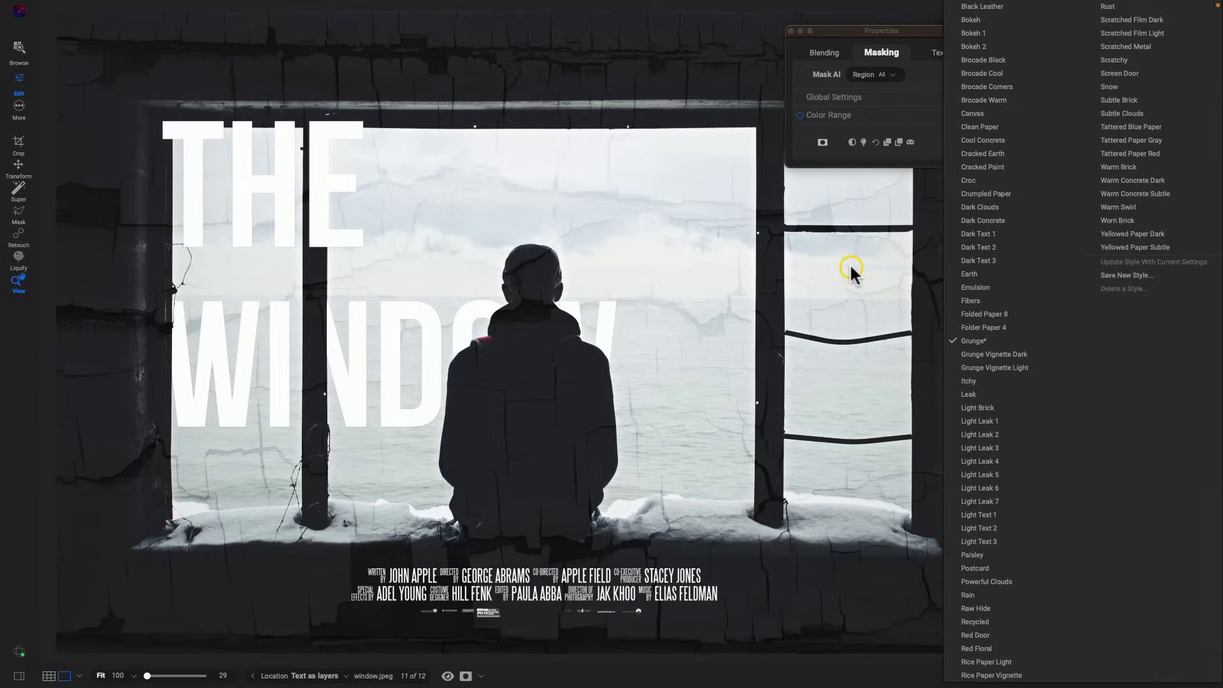
pyautogui.click(914, 515)
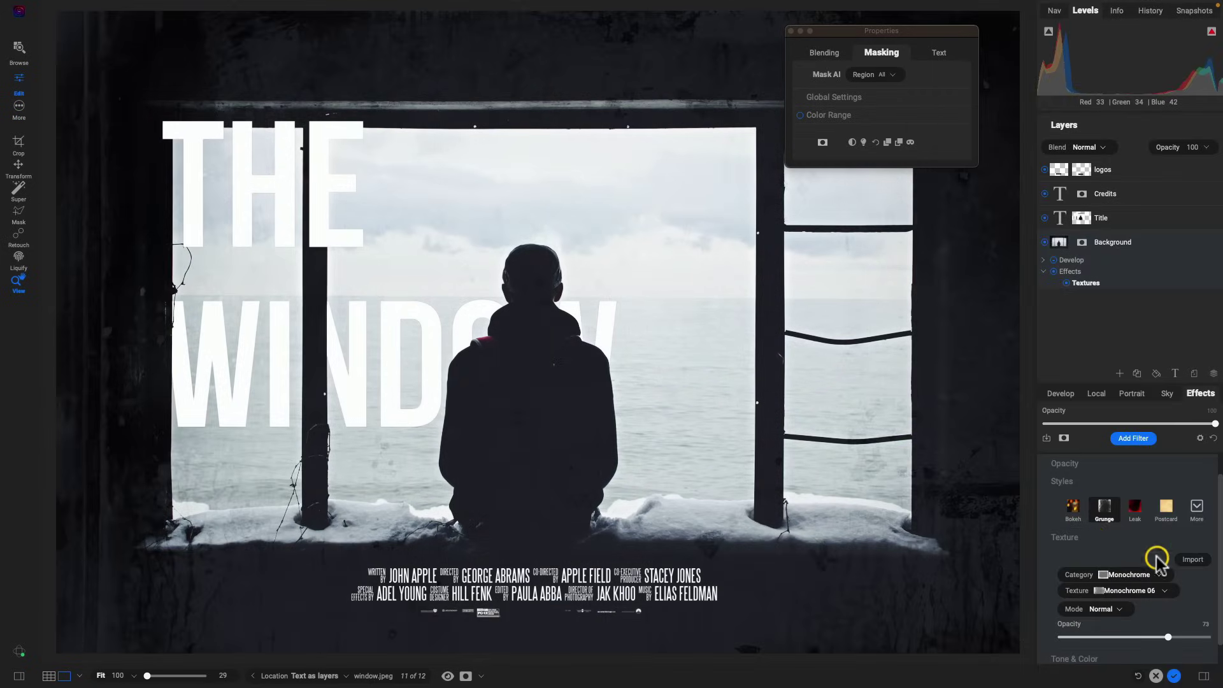
pyautogui.click(1135, 507)
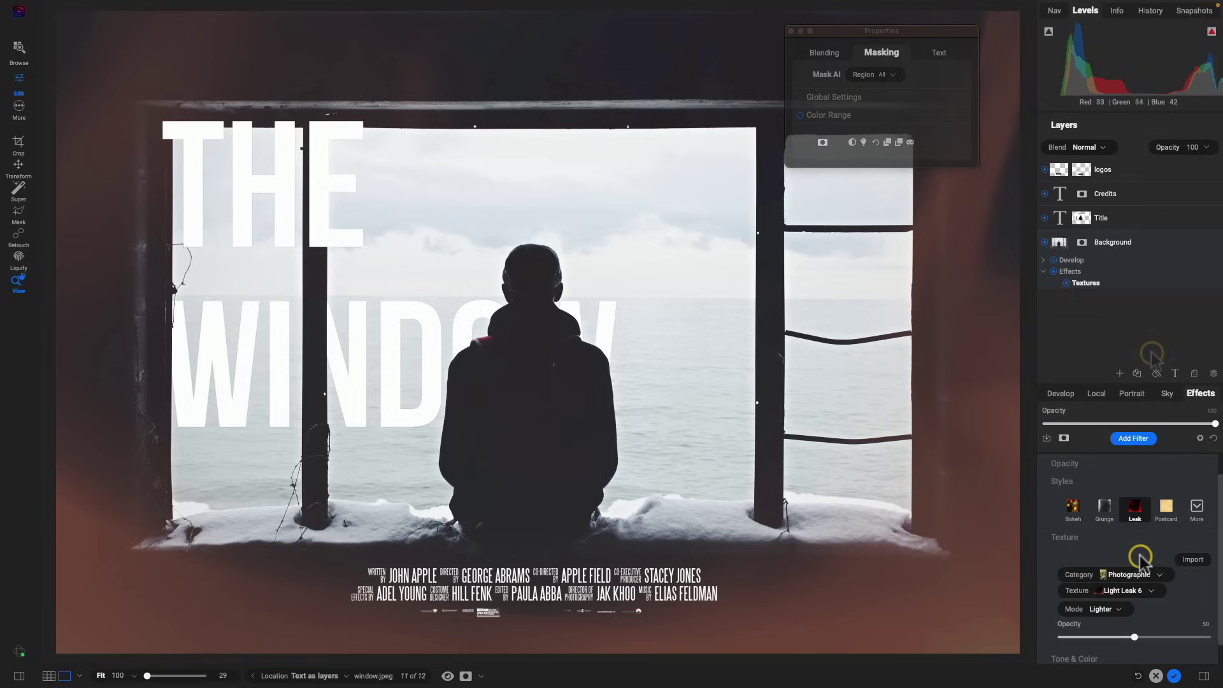